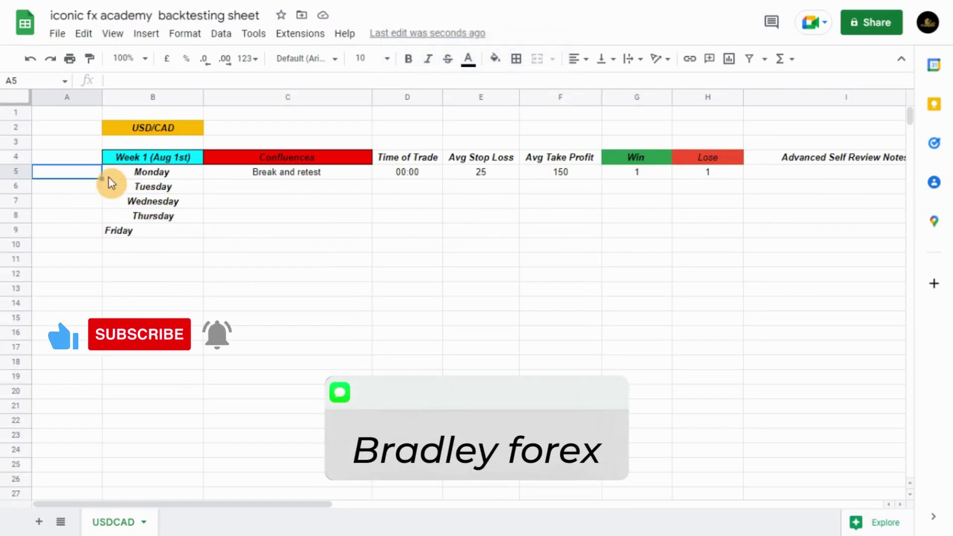
Step: Center-align the Friday label in cell B9 so it matches the other weekday labels
{"action": "left_click", "coordinate": [126, 231]}
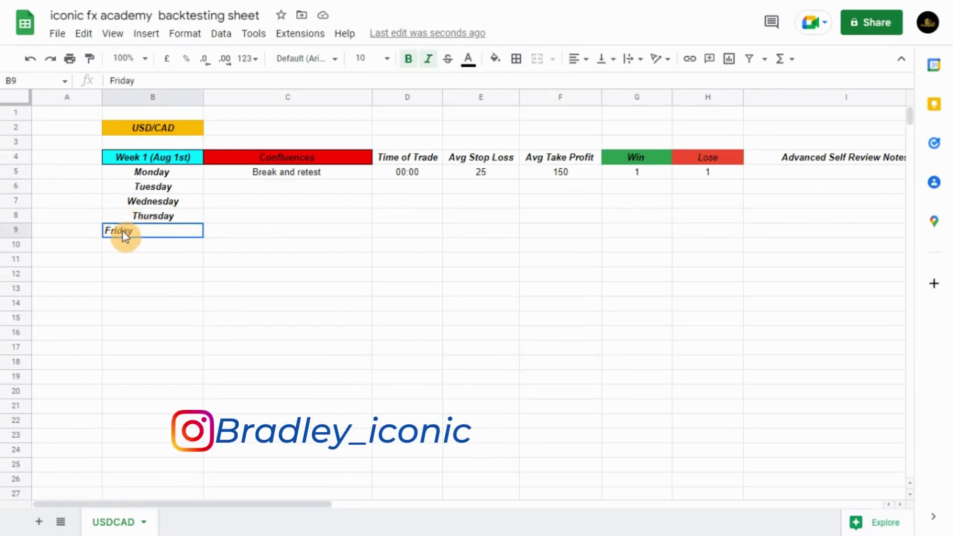
{"action": "double_click", "coordinate": [138, 230]}
{"action": "left_click", "coordinate": [586, 60]}
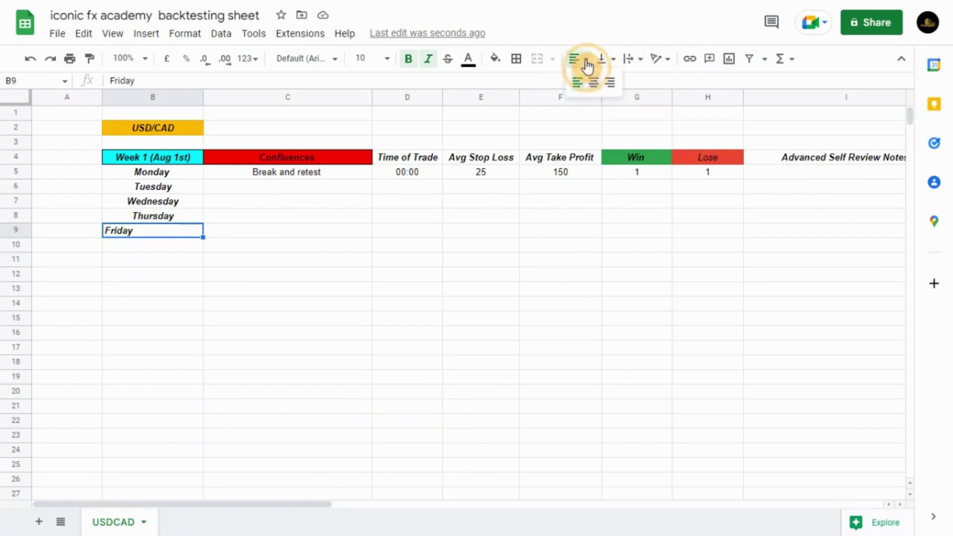
{"action": "left_click", "coordinate": [593, 82]}
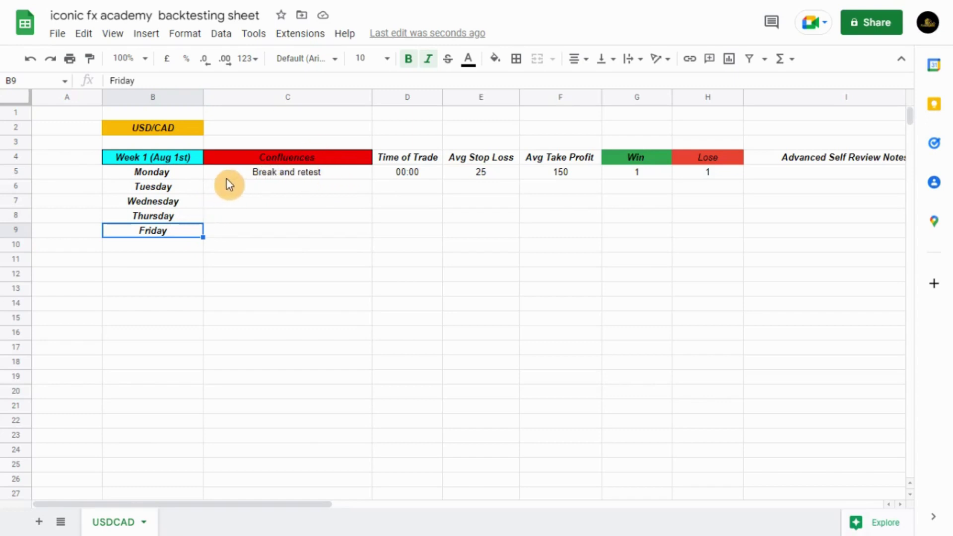
Step: Enter "A risk entry top of strucuture" as Tuesday's confluence in cell C6
{"action": "double_click", "coordinate": [273, 187]}
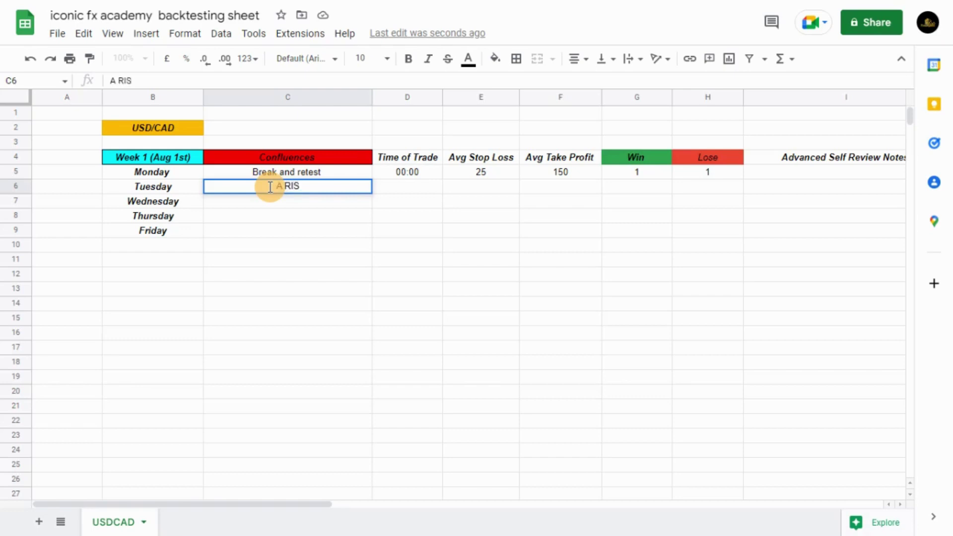
{"action": "type", "text": "A"}
{"action": "key", "text": "BackSpace"}
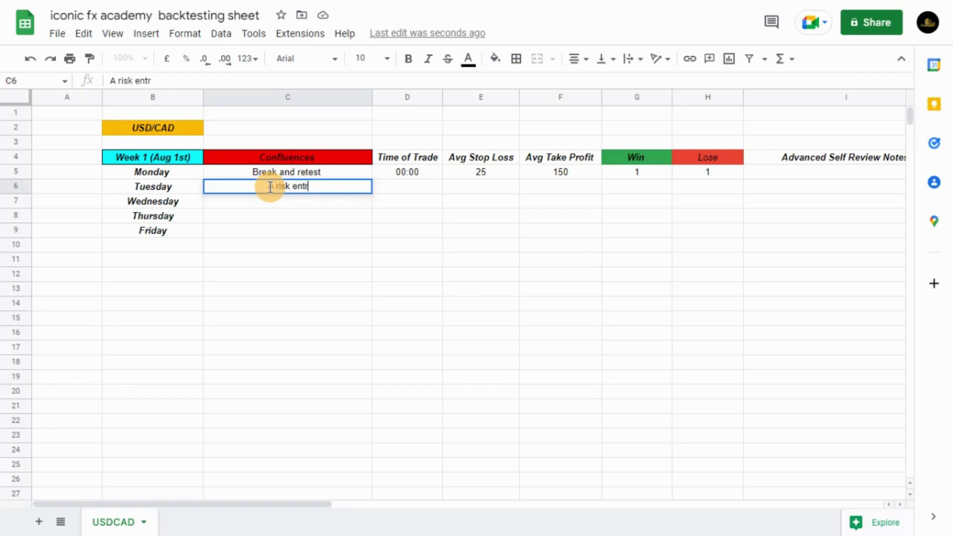
{"action": "type", "text": "risk entry top of str"}
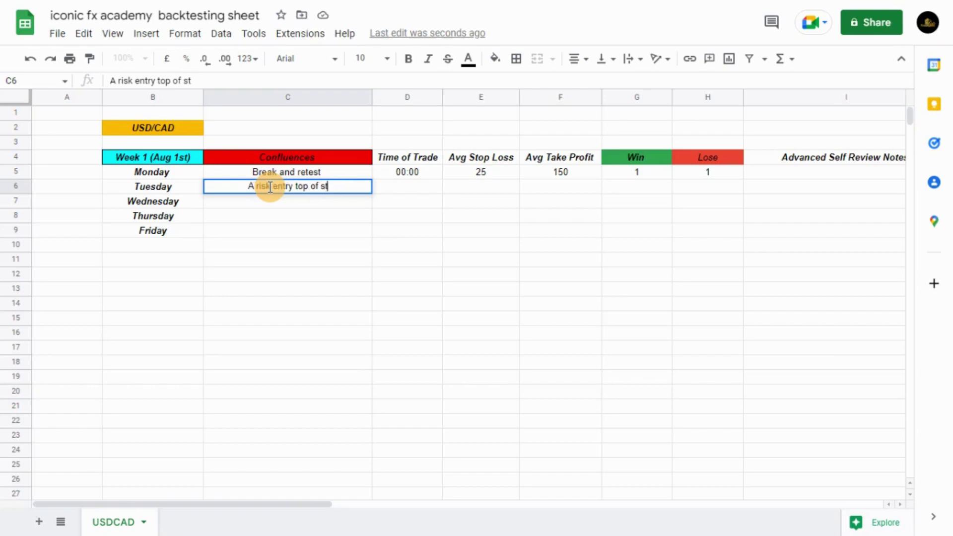
{"action": "type", "text": "ucut"}
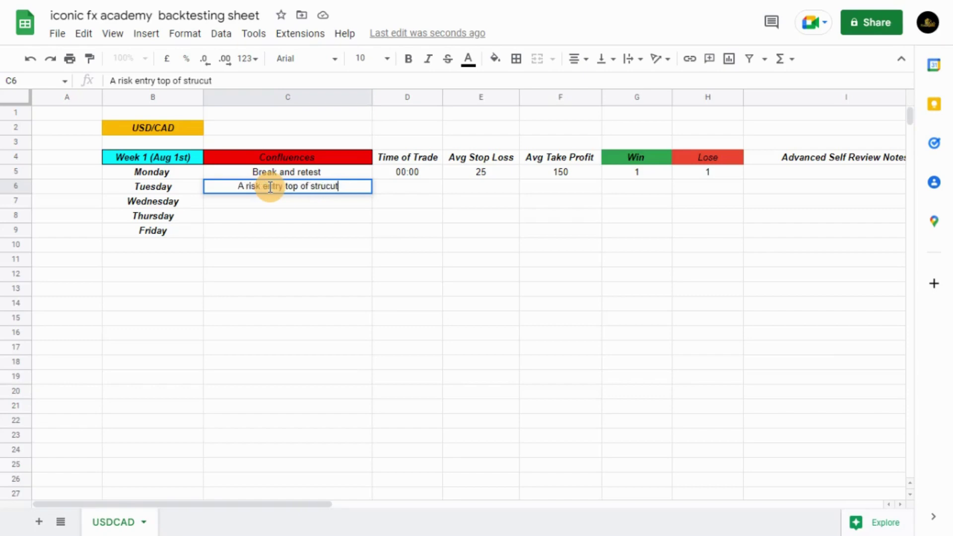
{"action": "key", "text": "BackSpace"}
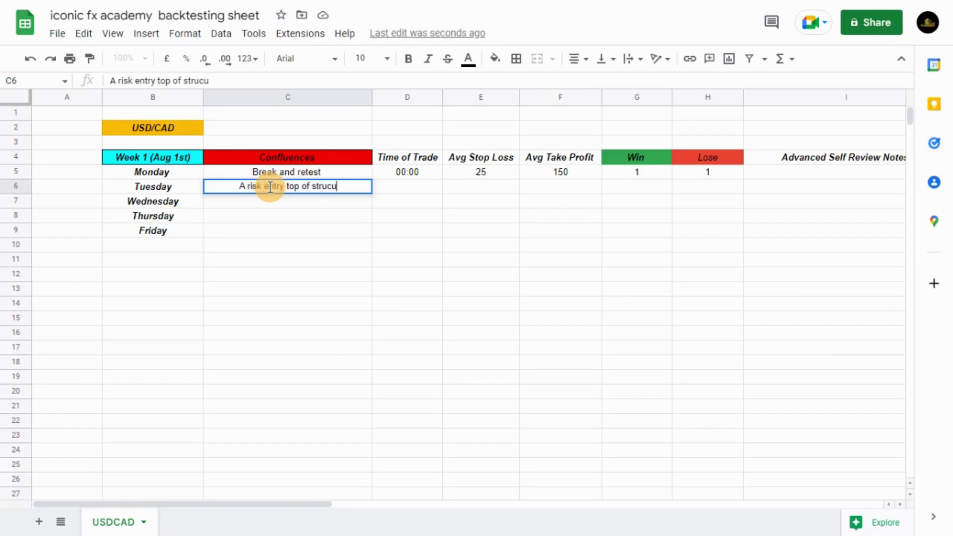
{"action": "type", "text": "ture"}
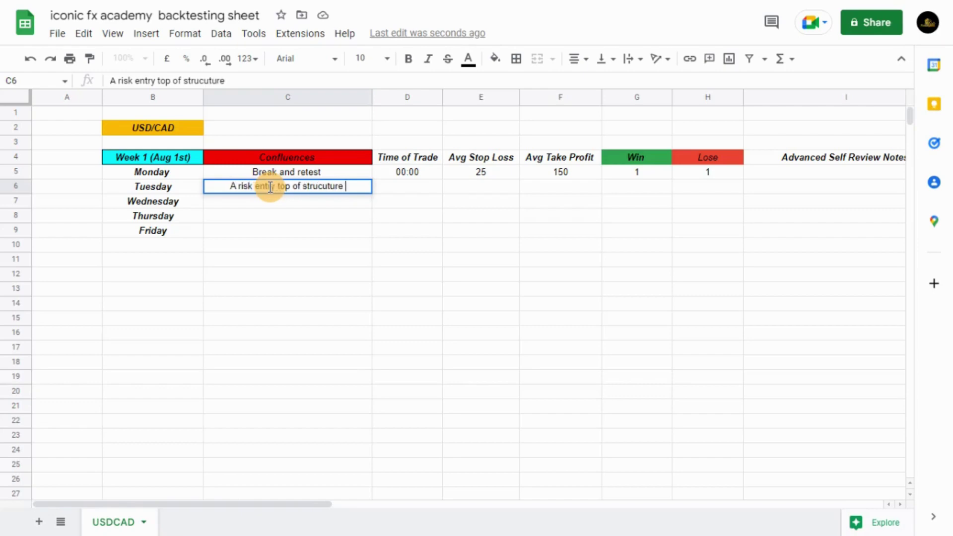
Step: Enter 15;30 as Tuesday's time of trade in cell D6
{"action": "left_click", "coordinate": [396, 191]}
{"action": "double_click", "coordinate": [395, 188]}
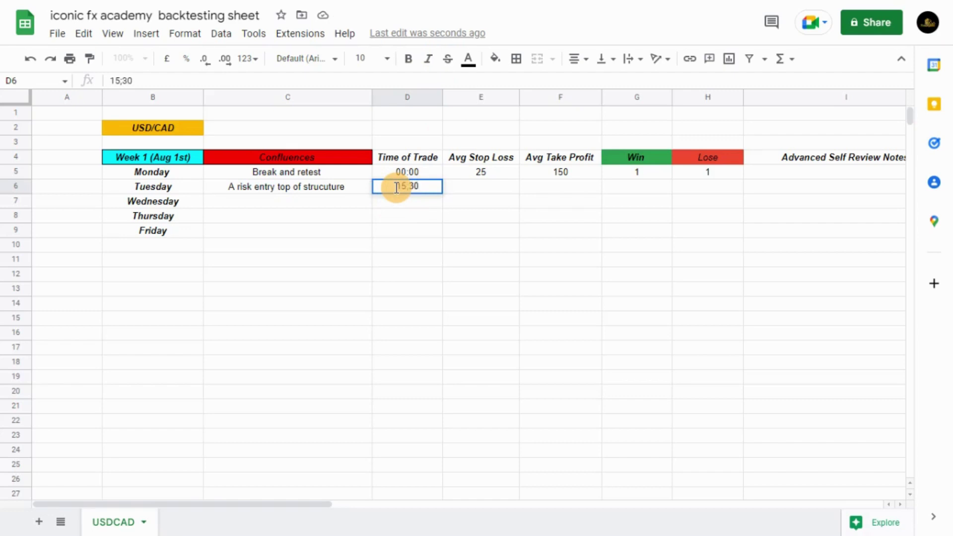
{"action": "left_click", "coordinate": [468, 190]}
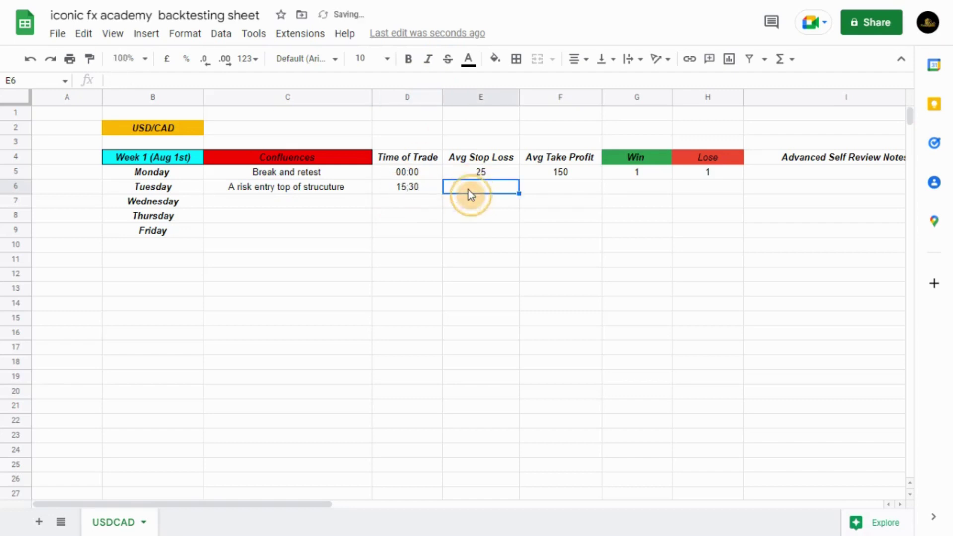
Step: Fill in Tuesday's average stop loss as 20 and average take profit as 200
{"action": "double_click", "coordinate": [471, 187]}
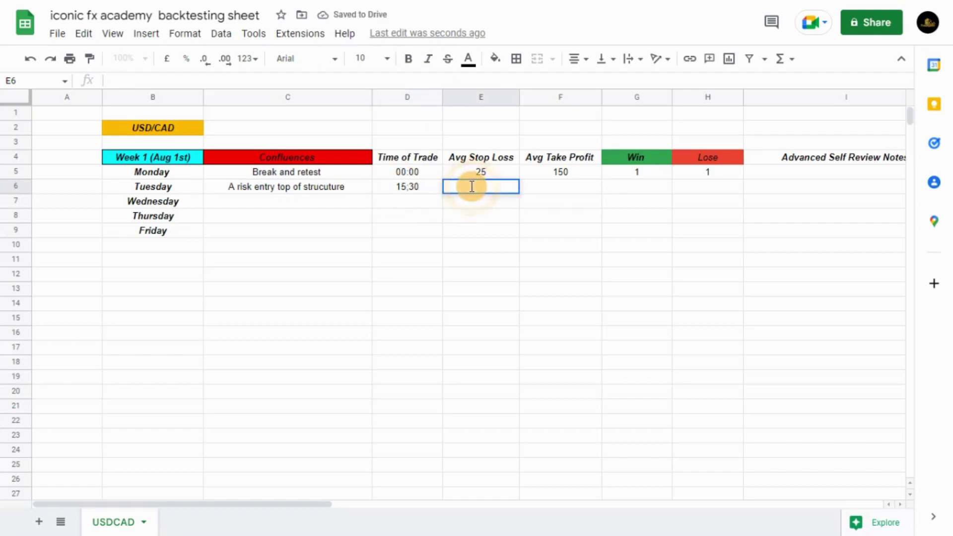
{"action": "type", "text": "20"}
{"action": "left_click", "coordinate": [555, 184]}
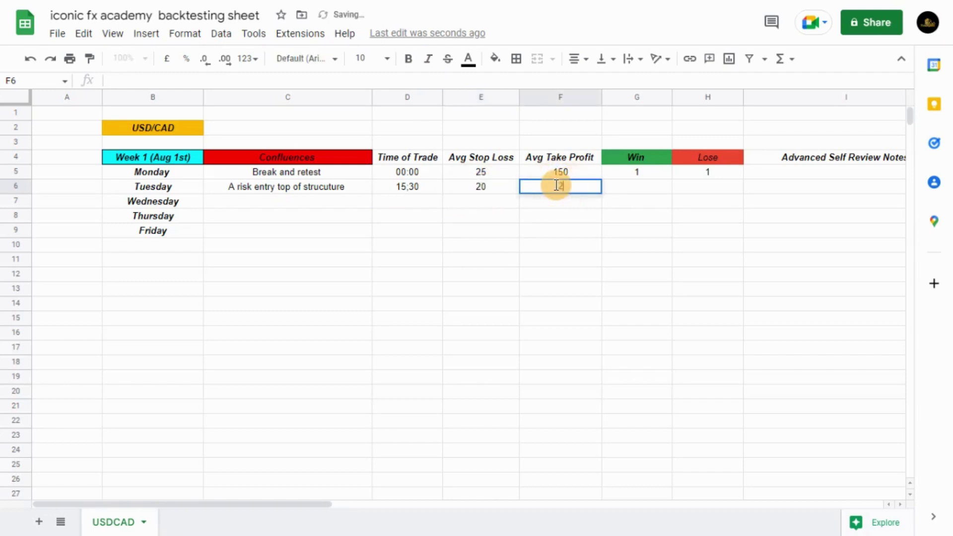
{"action": "left_click", "coordinate": [642, 189]}
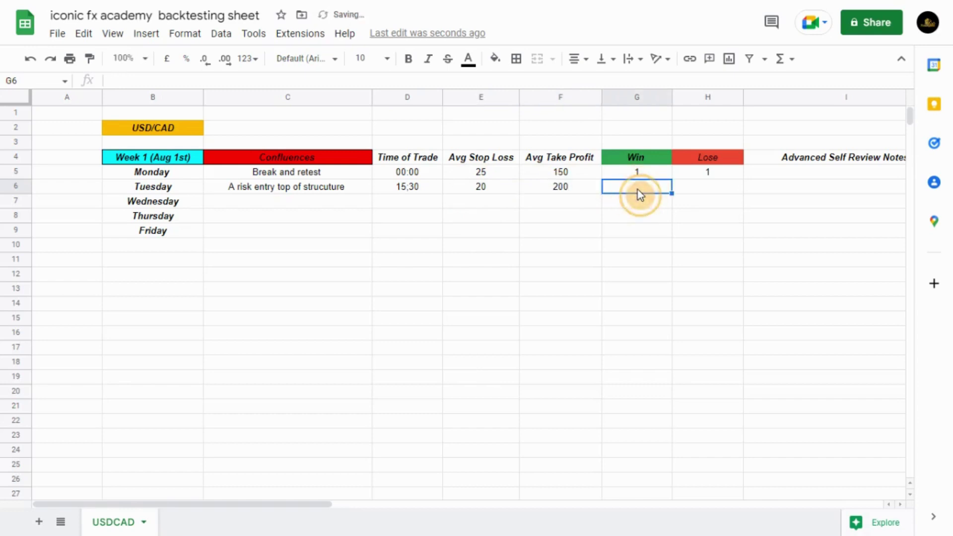
Step: Record 1 in both the Win and Lose columns of Tuesday's row
{"action": "left_click_drag", "start_coordinate": [305, 505], "coordinate": [366, 506]}
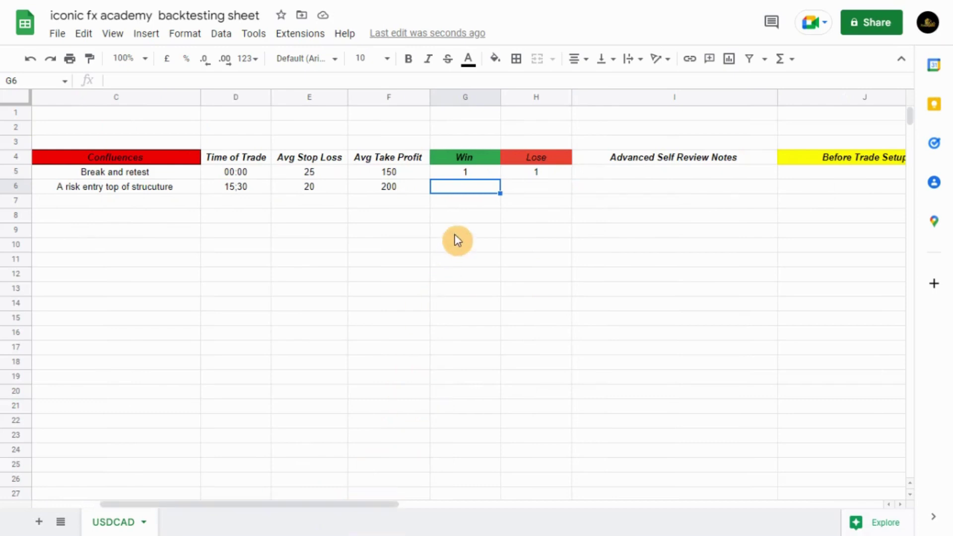
{"action": "double_click", "coordinate": [461, 188]}
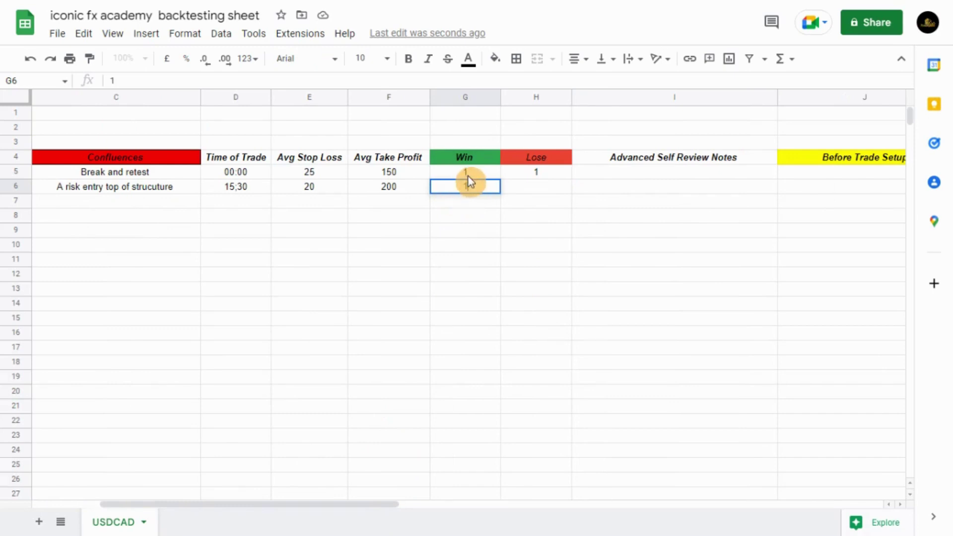
{"action": "left_click", "coordinate": [523, 185]}
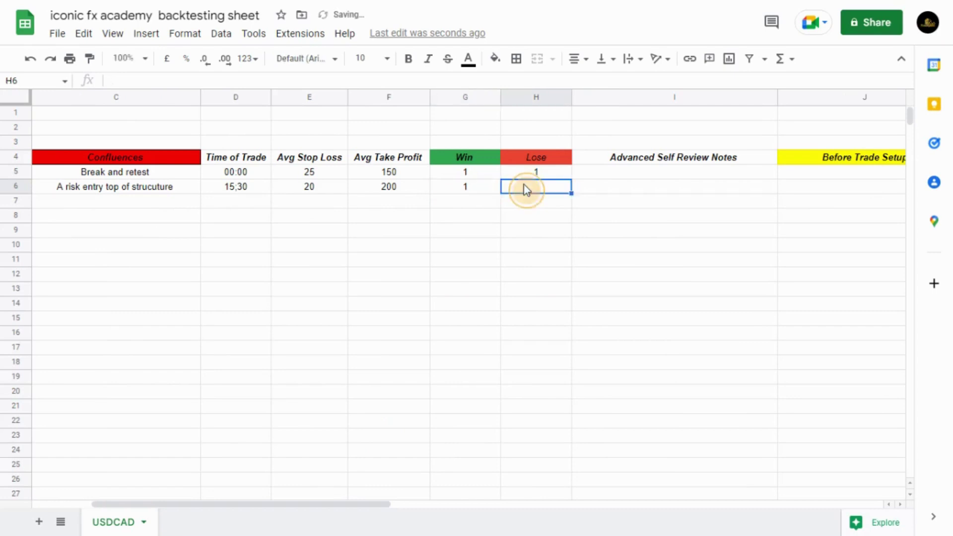
{"action": "type", "text": "1"}
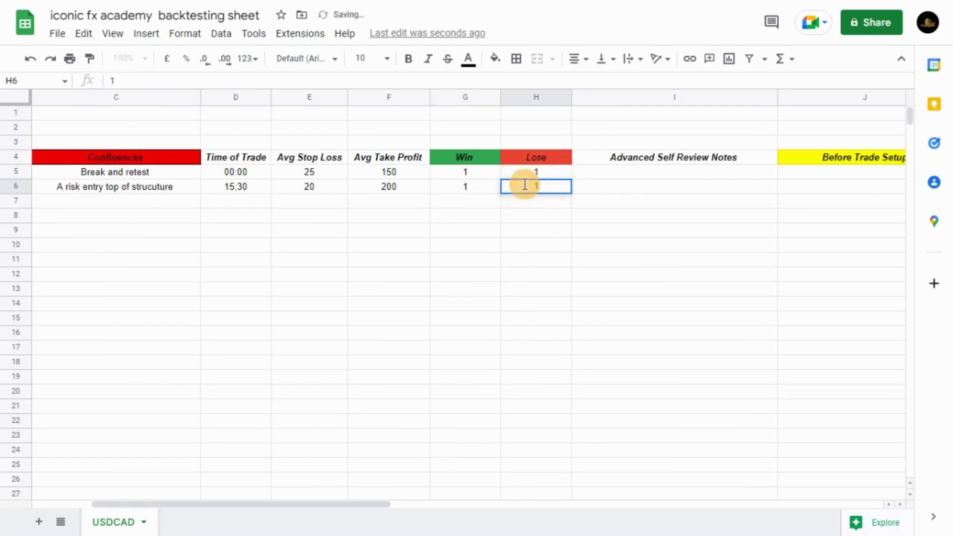
{"action": "left_click", "coordinate": [583, 190]}
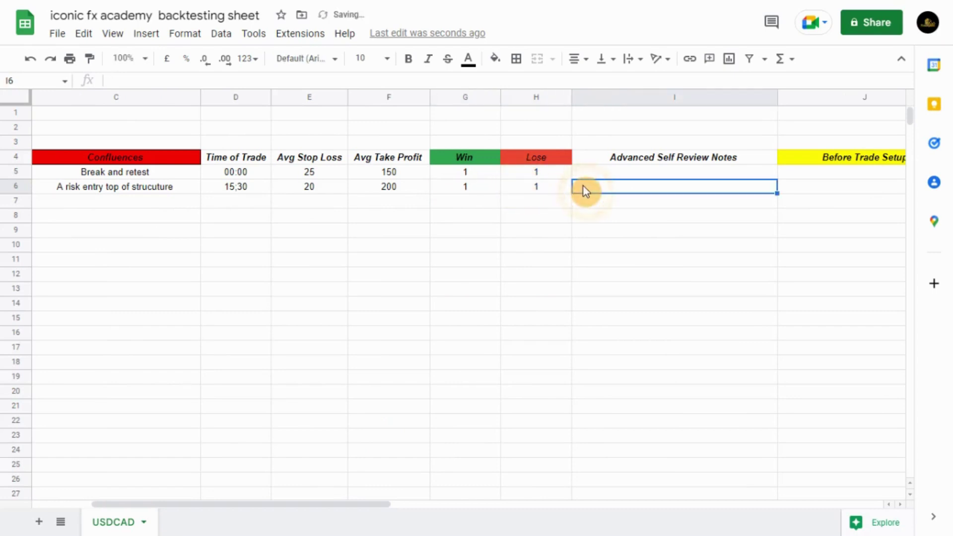
Step: Add the self review note "i used a tight stoploss" to Tuesday's row in cell I6
{"action": "double_click", "coordinate": [584, 186]}
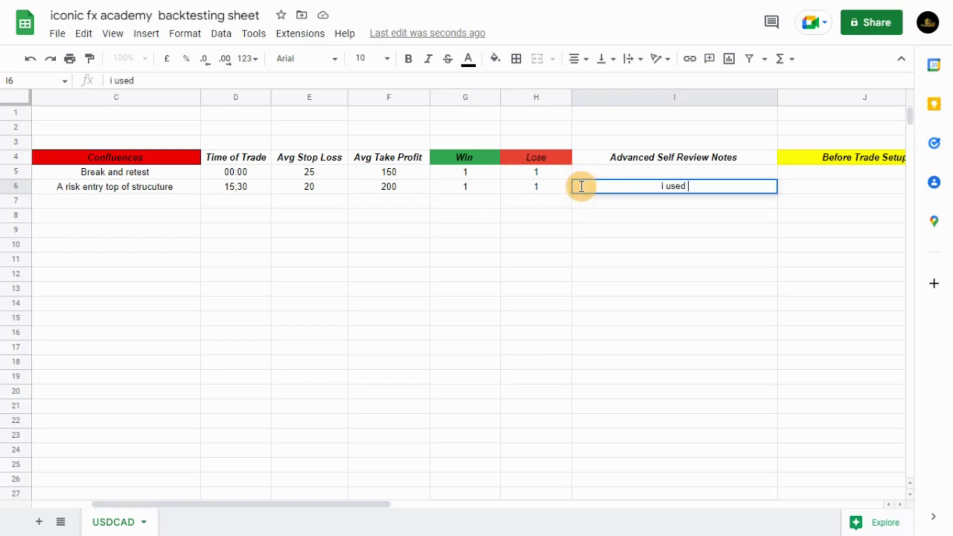
{"action": "type", "text": "i used a tight sto"}
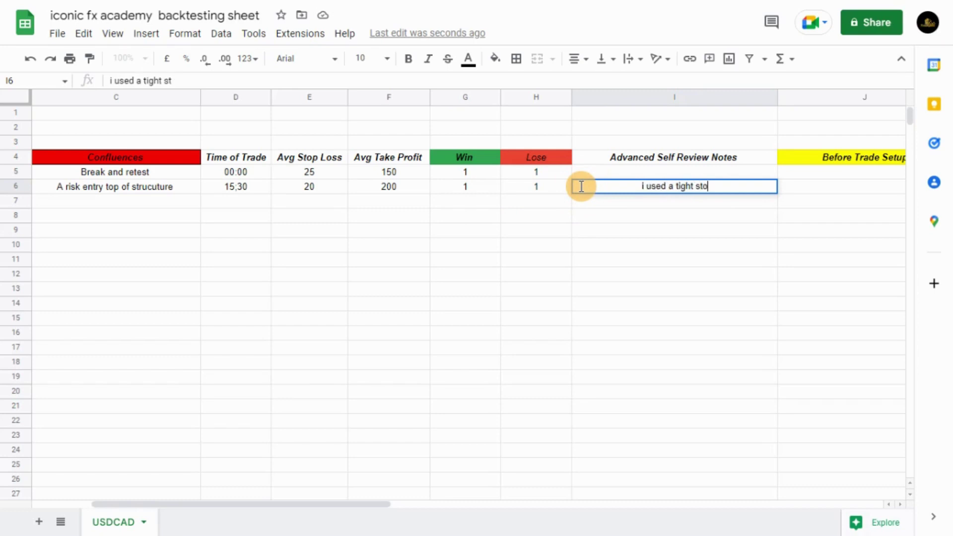
{"action": "type", "text": "ploss"}
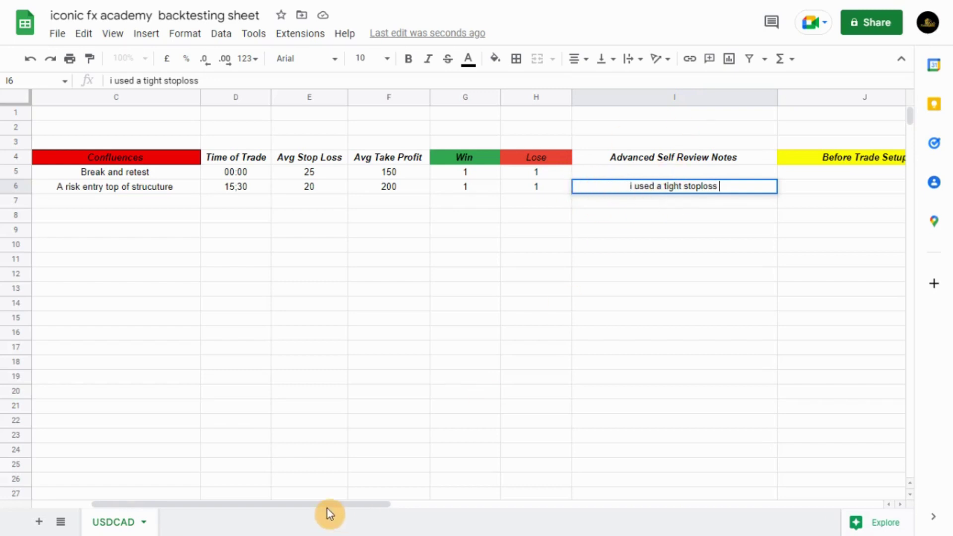
{"action": "left_click_drag", "start_coordinate": [329, 504], "coordinate": [383, 507]}
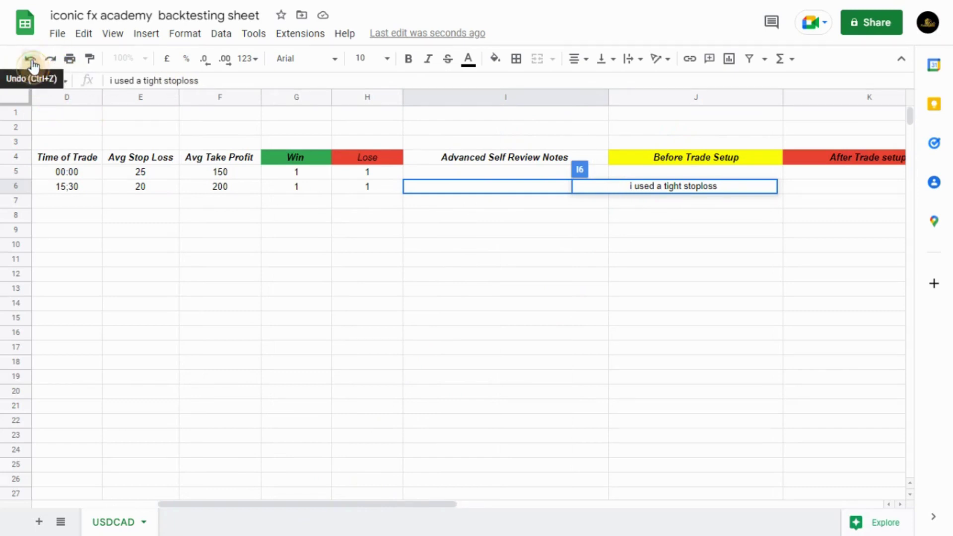
{"action": "left_click", "coordinate": [590, 168]}
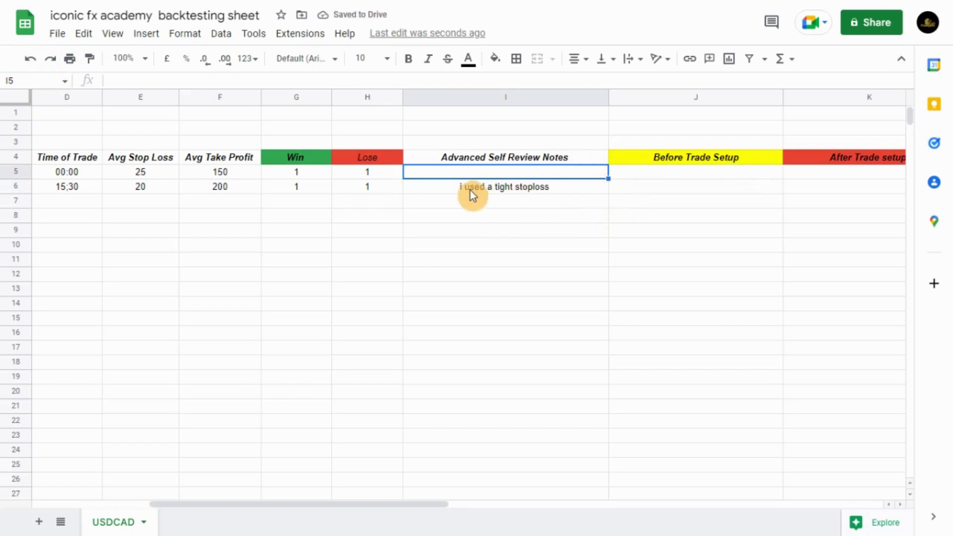
Step: Switch to the USDCAD chart in TradingView and examine the price action around the drawn channel and short position
{"action": "left_click", "coordinate": [623, 174]}
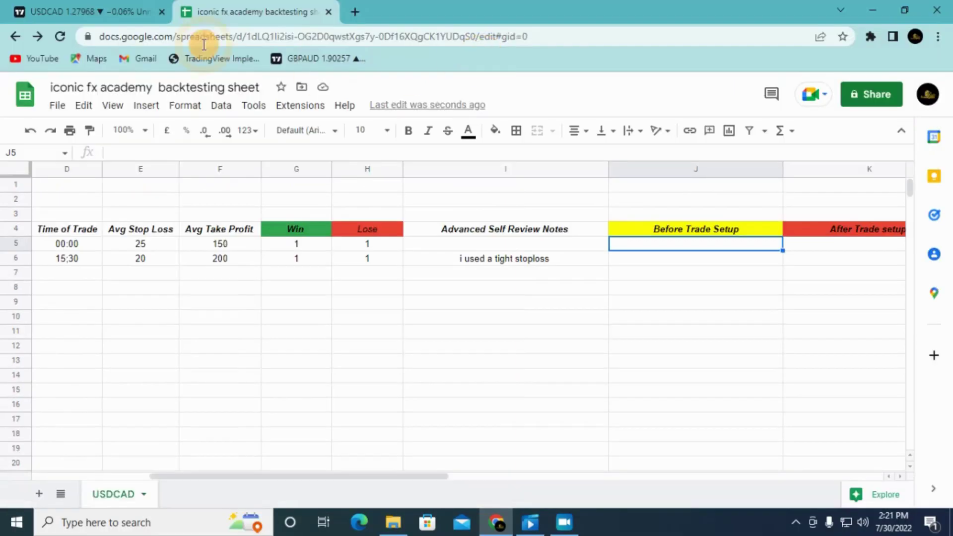
{"action": "left_click", "coordinate": [111, 10]}
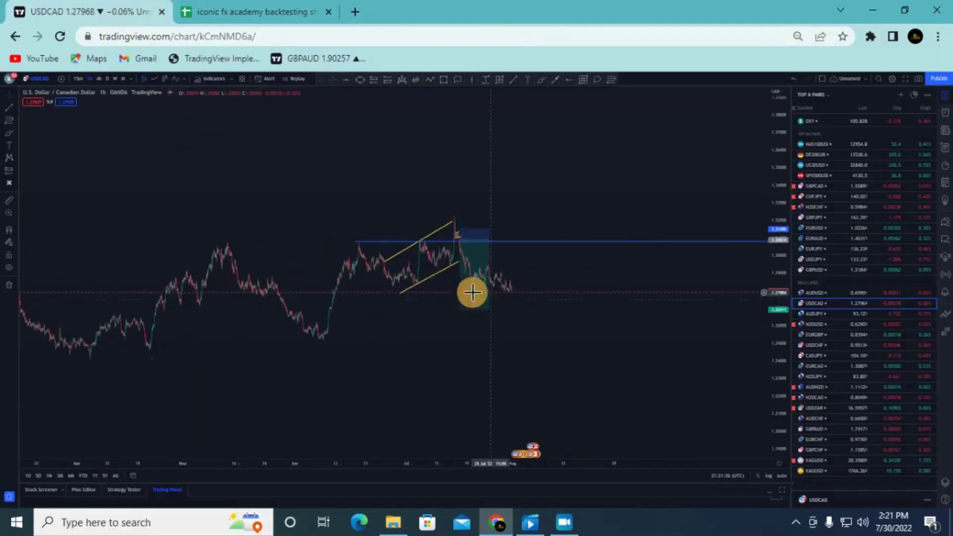
{"action": "scroll", "coordinate": [472, 292], "scroll_direction": "up", "scroll_amount": 3}
{"action": "left_click_drag", "start_coordinate": [349, 306], "coordinate": [460, 276]}
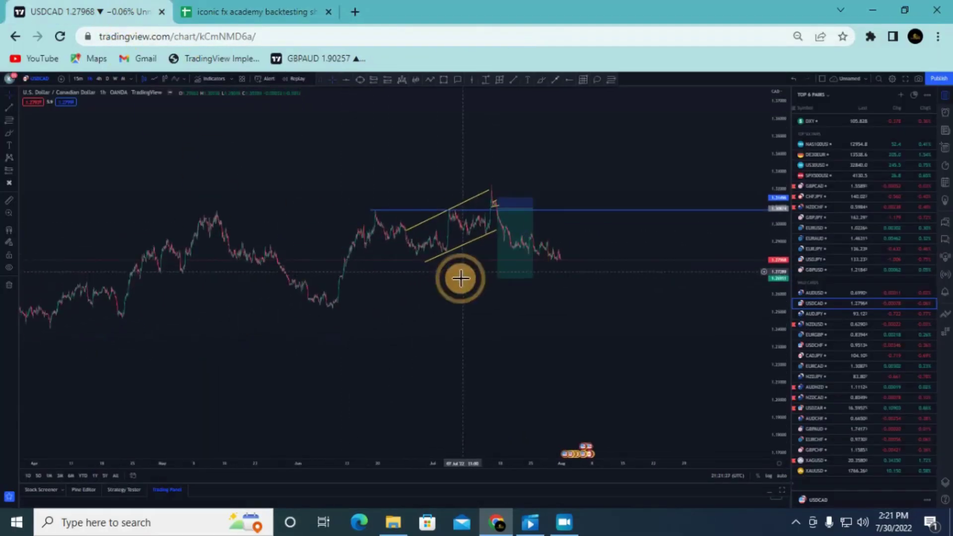
{"action": "scroll", "coordinate": [459, 276], "scroll_direction": "right", "scroll_amount": 5}
{"action": "left_click_drag", "start_coordinate": [777, 377], "coordinate": [536, 340]}
{"action": "scroll", "coordinate": [489, 362], "scroll_direction": "left", "scroll_amount": 5}
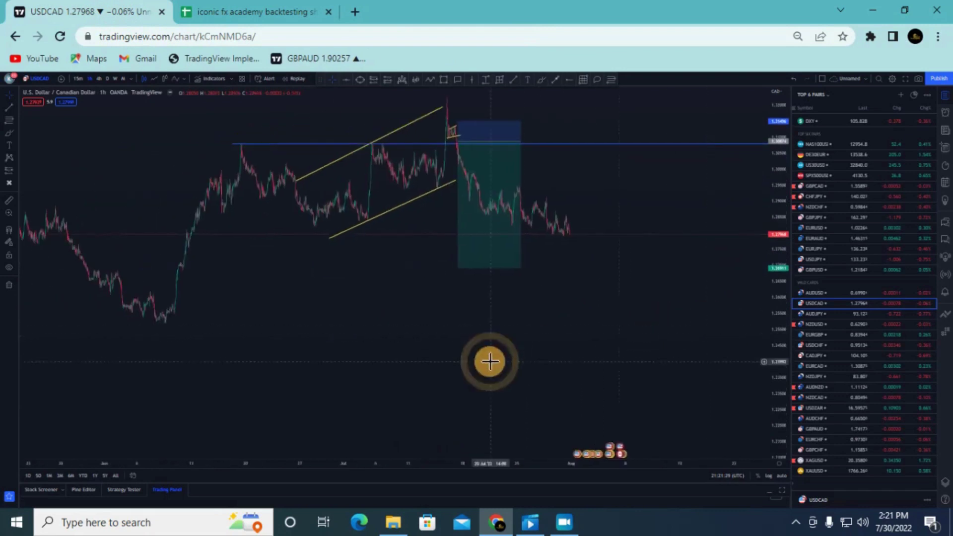
{"action": "scroll", "coordinate": [385, 340], "scroll_direction": "right", "scroll_amount": 3}
{"action": "scroll", "coordinate": [465, 361], "scroll_direction": "up", "scroll_amount": 2}
Step: Shorten the time span of the short position drawn on the USDCAD chart
{"action": "left_click", "coordinate": [484, 206]}
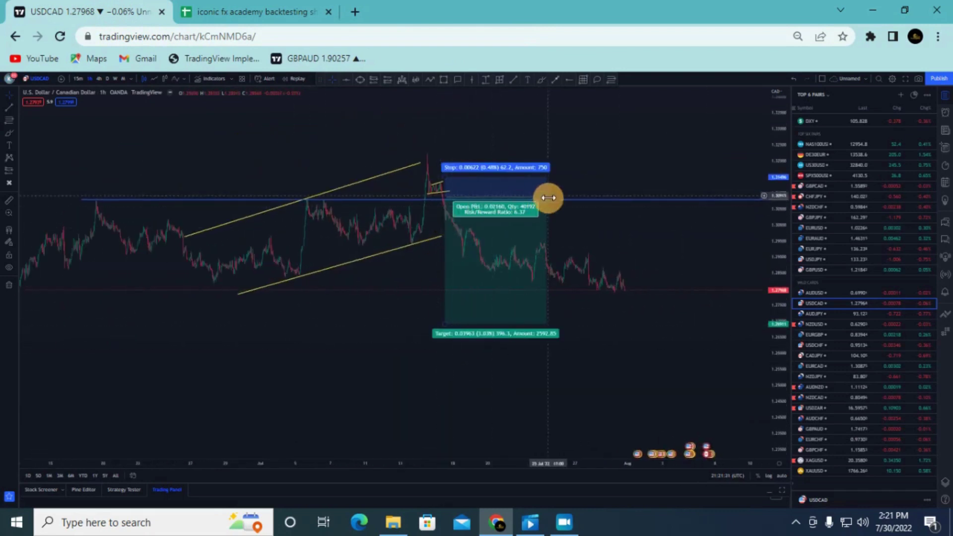
{"action": "left_click_drag", "start_coordinate": [525, 196], "coordinate": [516, 197]}
{"action": "left_click", "coordinate": [591, 227]}
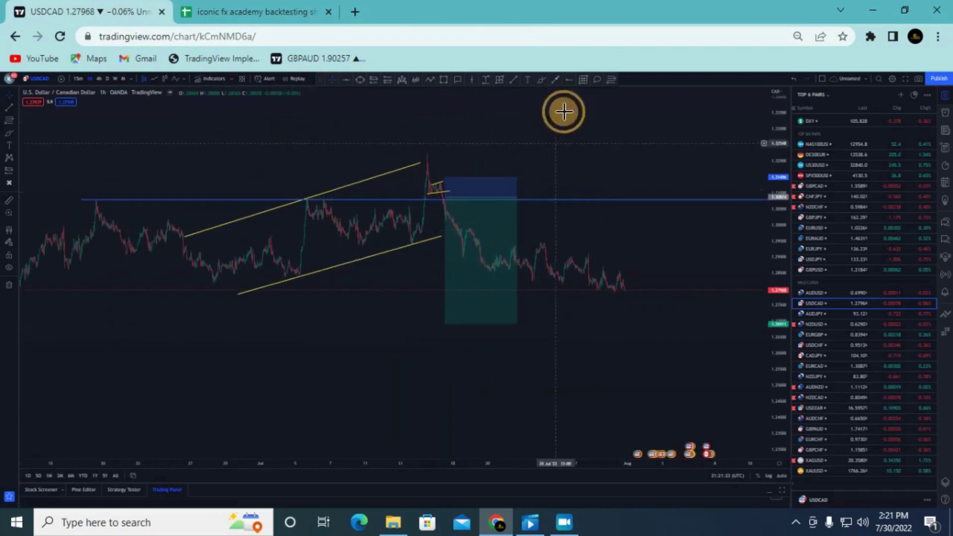
Step: Delete the short position drawing from the USDCAD chart
{"action": "left_click", "coordinate": [495, 210]}
{"action": "left_click", "coordinate": [700, 115]}
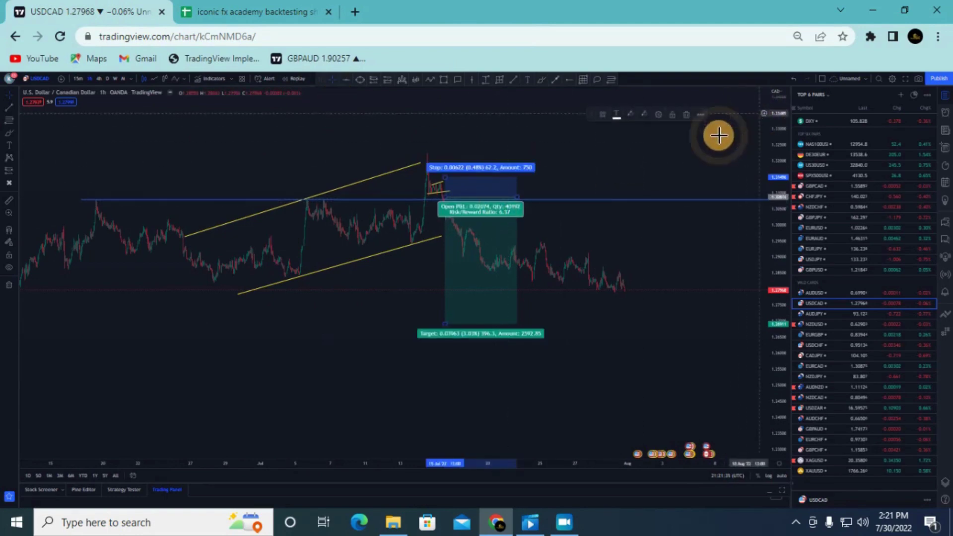
{"action": "mouse_move", "coordinate": [701, 135]}
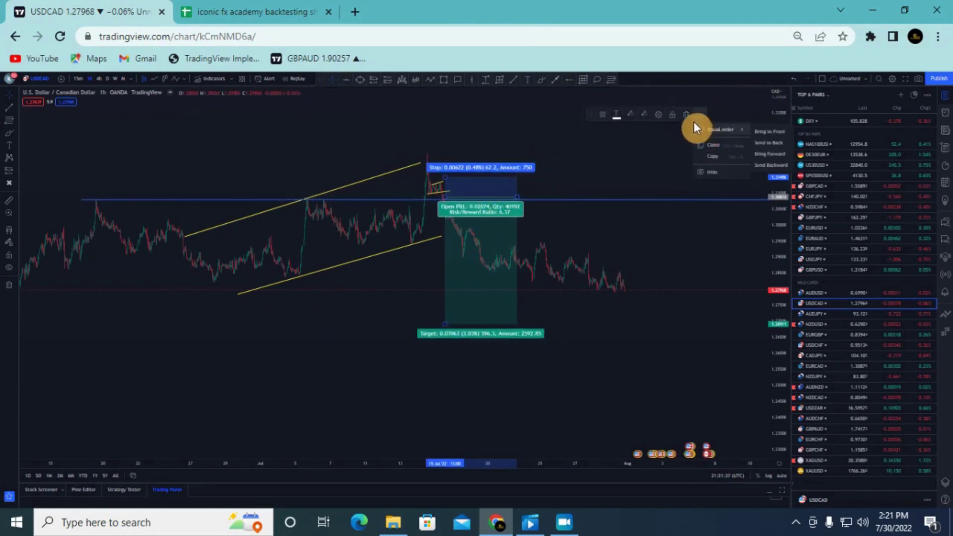
{"action": "key", "text": "Escape"}
{"action": "key", "text": "Delete"}
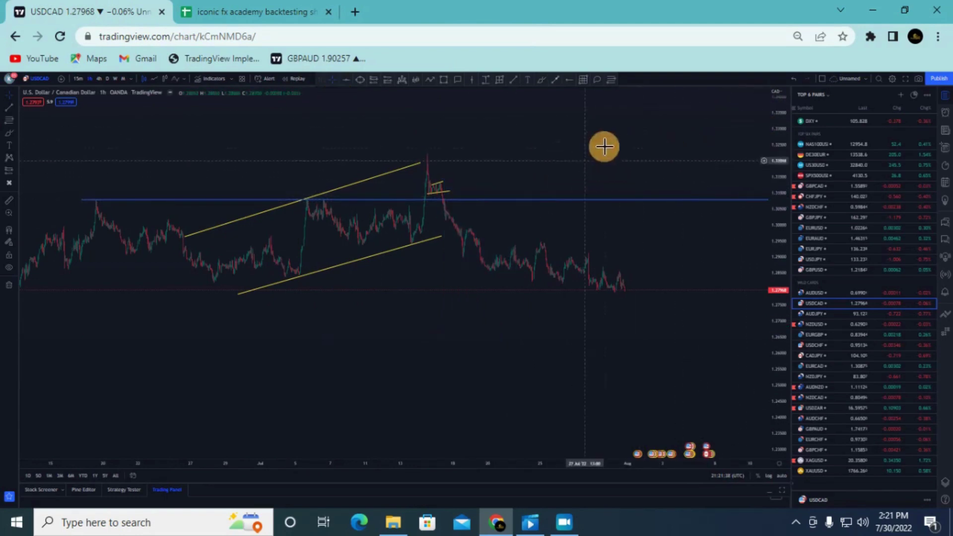
Step: Start a bar replay of the USDCAD chart from 15 Jul '22 09:00, just after the July peak
{"action": "left_click", "coordinate": [522, 200]}
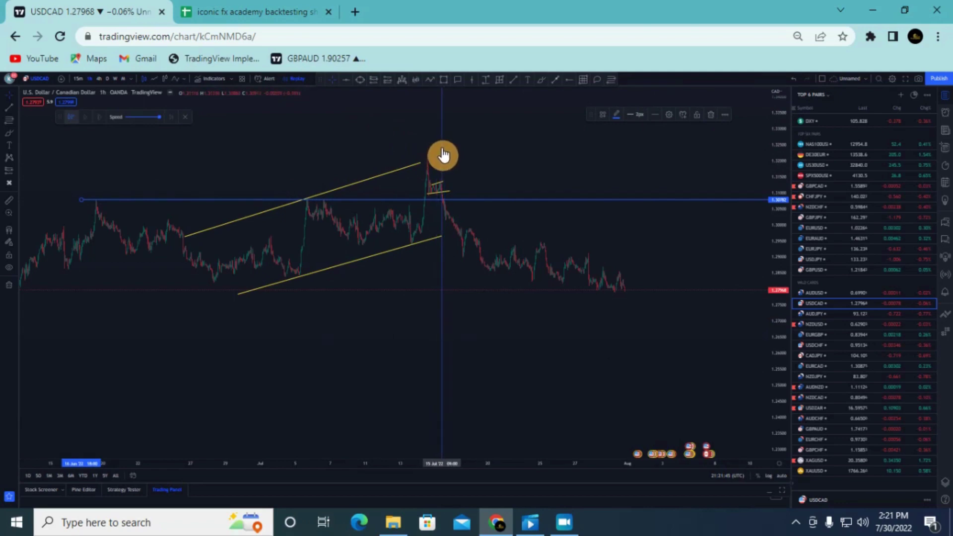
{"action": "left_click", "coordinate": [443, 156]}
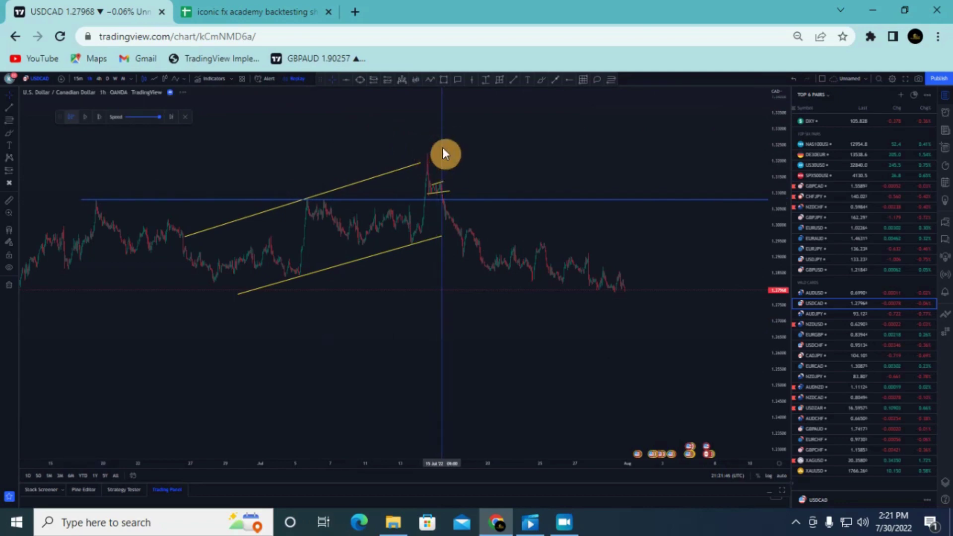
Step: Set the replay start just after the July peak and draw a short position there with a stop of about 52 pips
{"action": "left_click", "coordinate": [442, 154]}
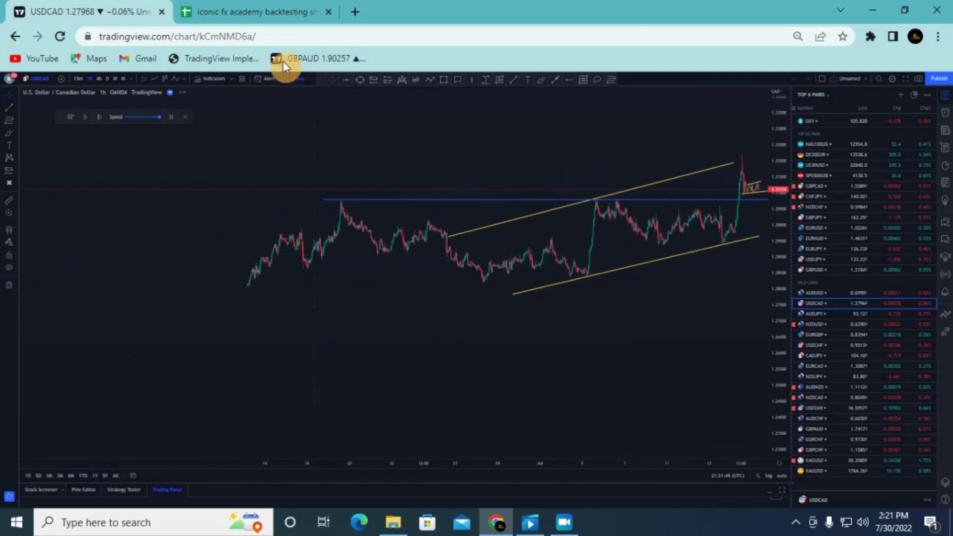
{"action": "left_click_drag", "start_coordinate": [377, 132], "coordinate": [235, 149]}
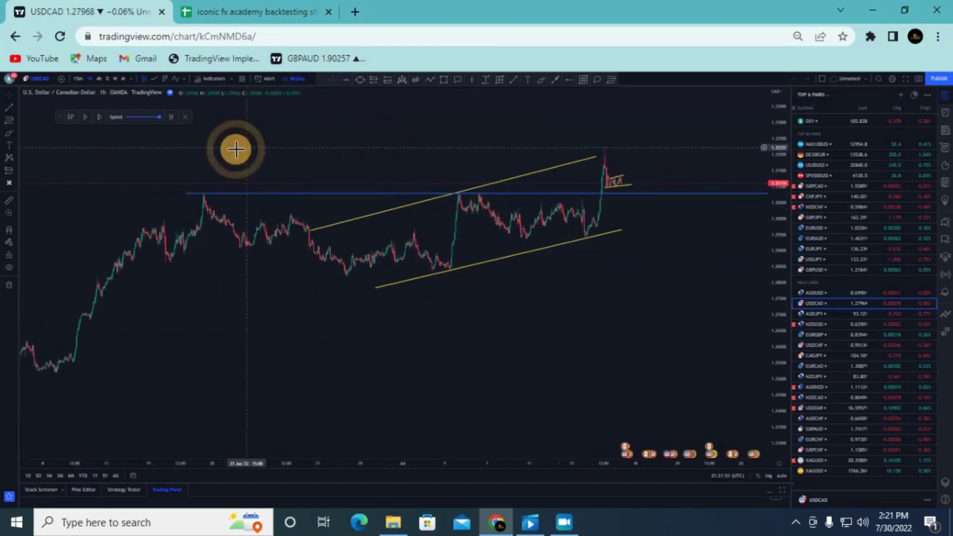
{"action": "left_click", "coordinate": [386, 83]}
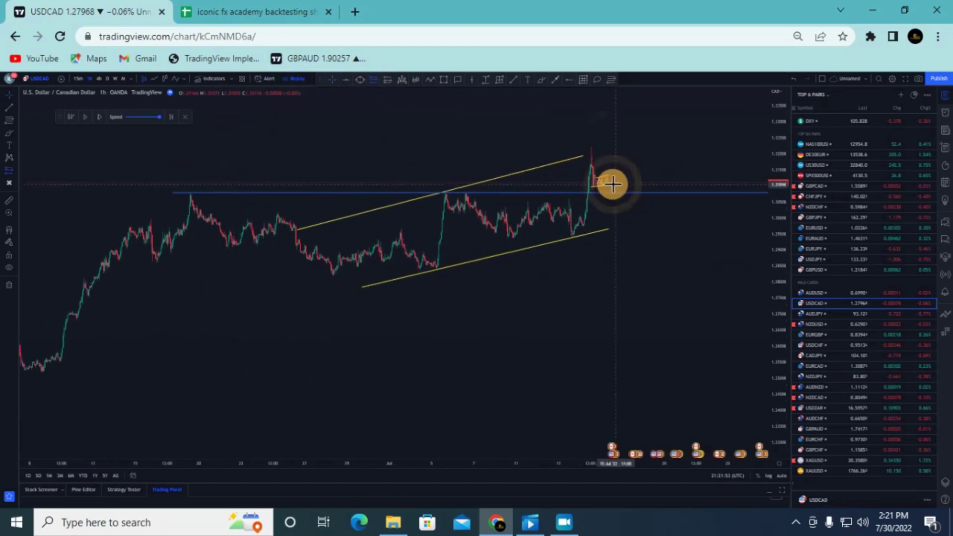
{"action": "left_click", "coordinate": [604, 149]}
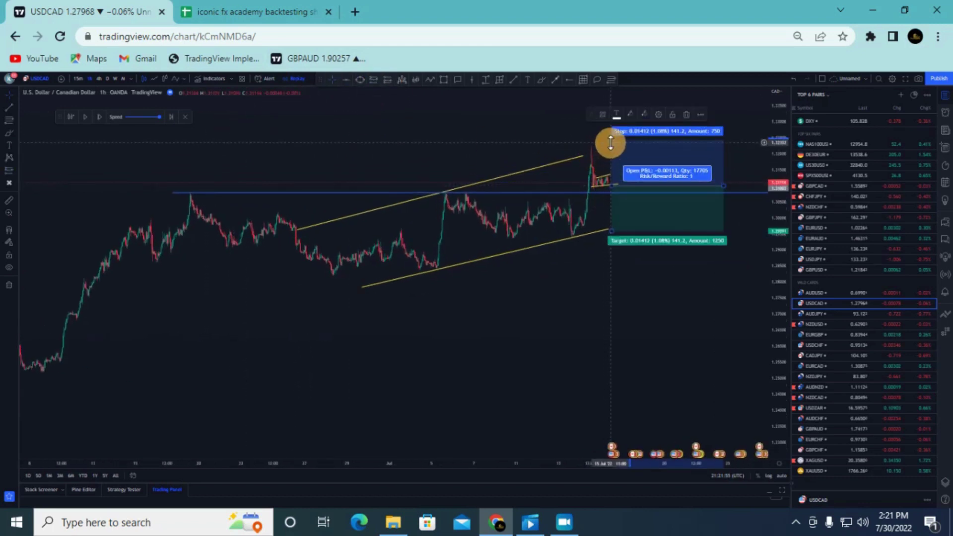
{"action": "left_click_drag", "start_coordinate": [611, 148], "coordinate": [609, 168]}
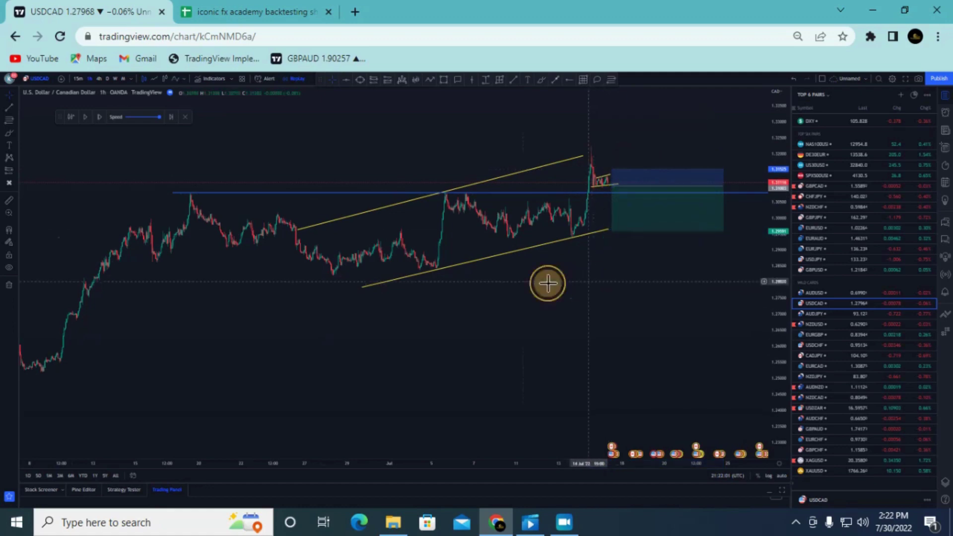
Step: Extend the short position's target to about 298 pips and nudge the whole position slightly upward
{"action": "left_click_drag", "start_coordinate": [548, 283], "coordinate": [524, 169]}
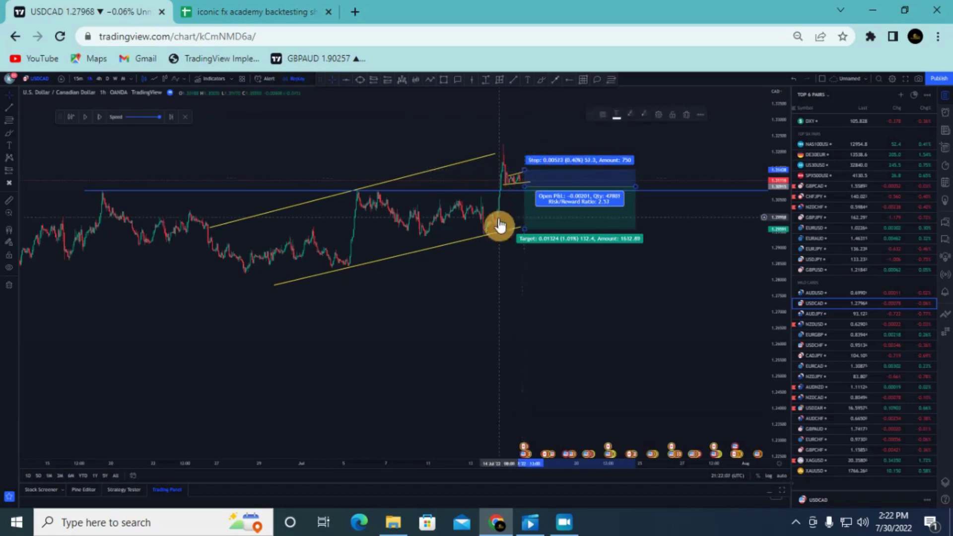
{"action": "left_click_drag", "start_coordinate": [524, 226], "coordinate": [516, 281]}
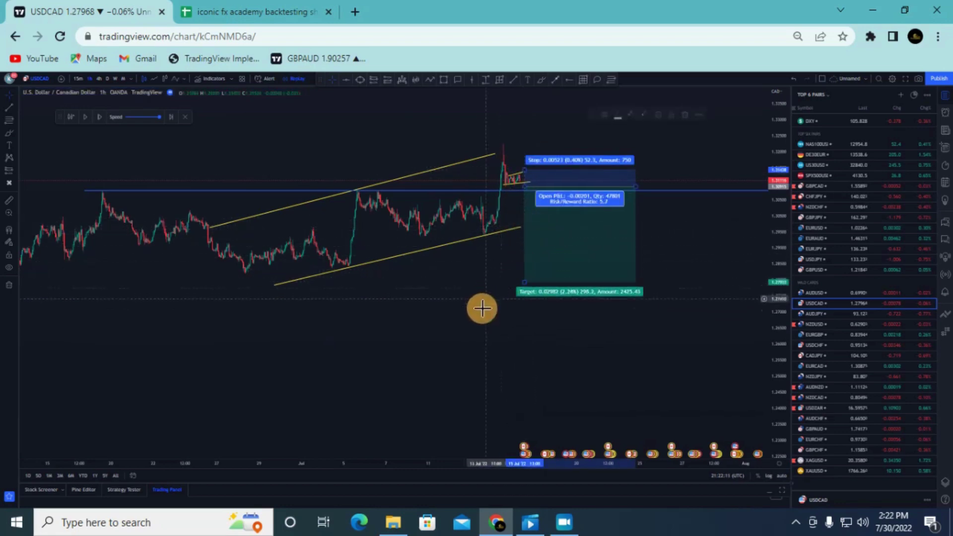
{"action": "left_click_drag", "start_coordinate": [769, 374], "coordinate": [542, 372]}
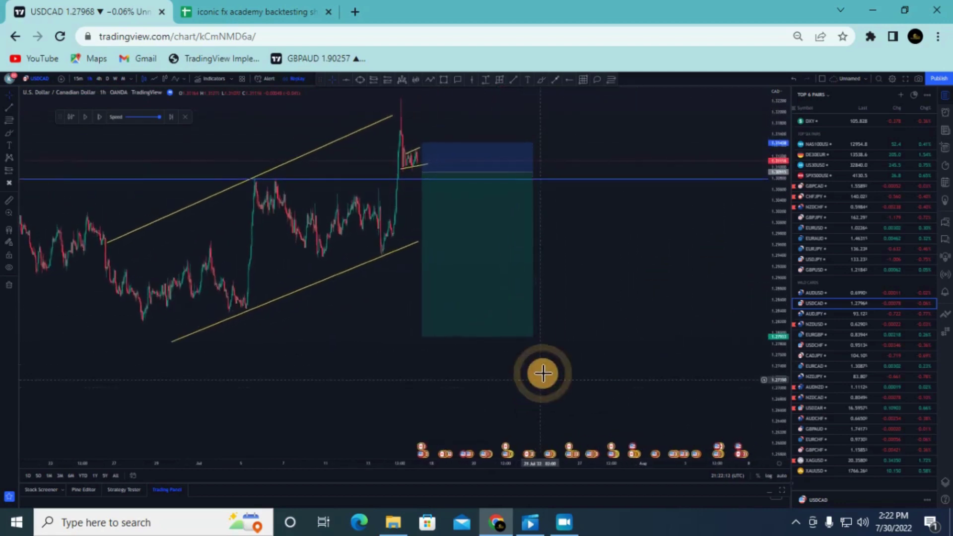
{"action": "scroll", "coordinate": [540, 357], "scroll_direction": "down", "scroll_amount": 2}
{"action": "left_click", "coordinate": [490, 174]}
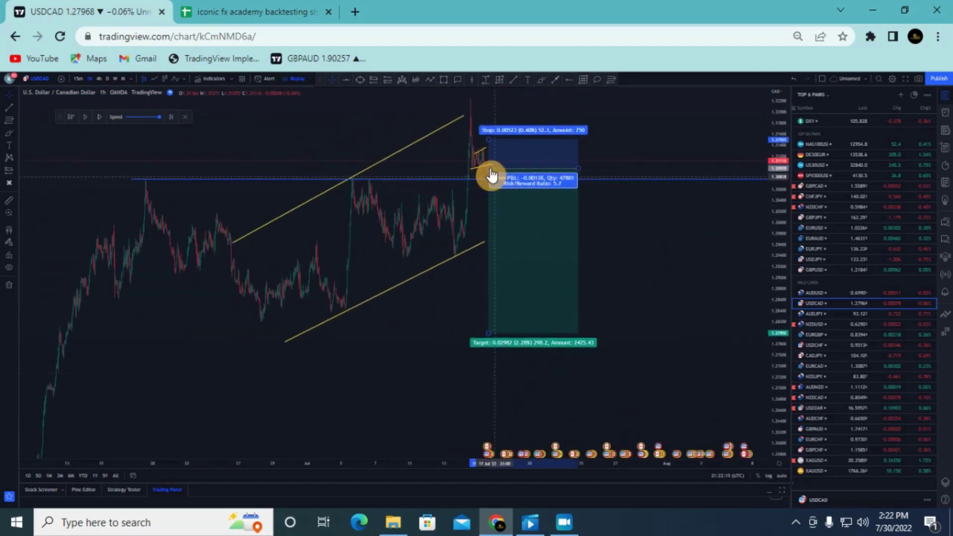
{"action": "left_click", "coordinate": [457, 330]}
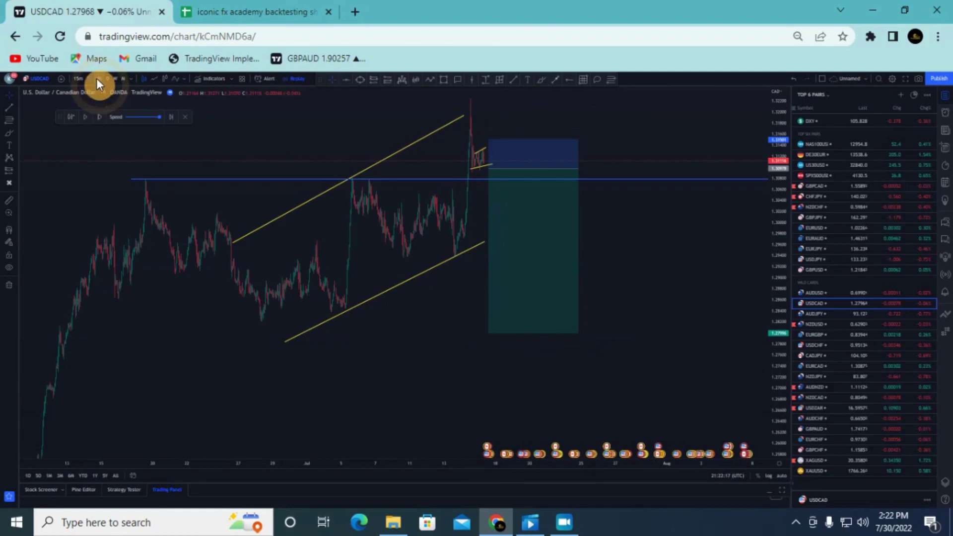
Step: Copy the link to an image of the replayed USDCAD chart with the planned short position
{"action": "left_click", "coordinate": [265, 11]}
{"action": "left_click", "coordinate": [144, 19]}
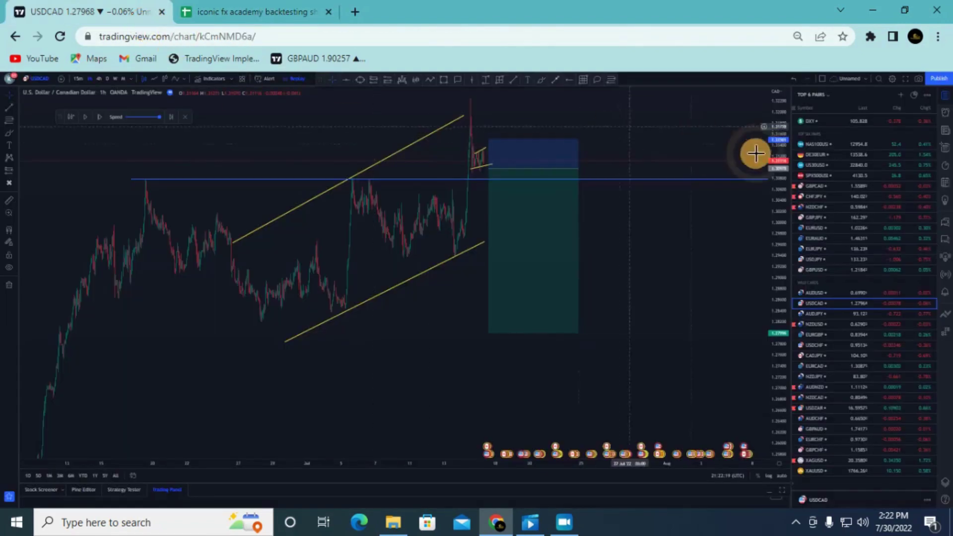
{"action": "left_click_drag", "start_coordinate": [778, 115], "coordinate": [881, 103]}
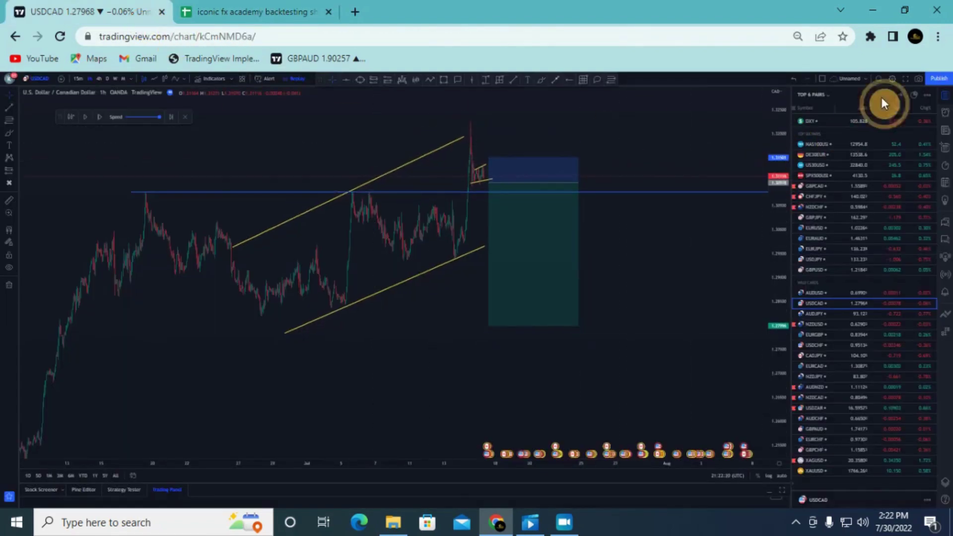
{"action": "left_click", "coordinate": [915, 78]}
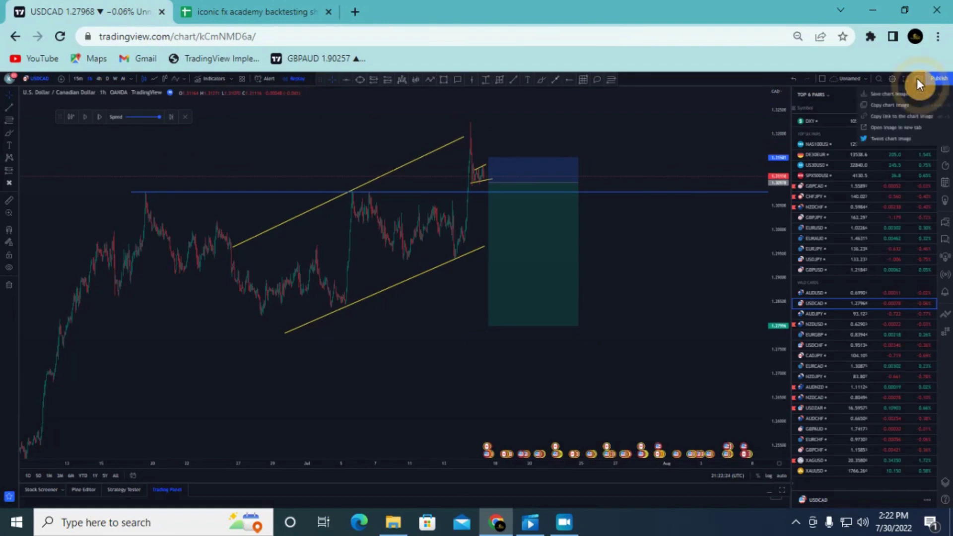
{"action": "left_click", "coordinate": [892, 117]}
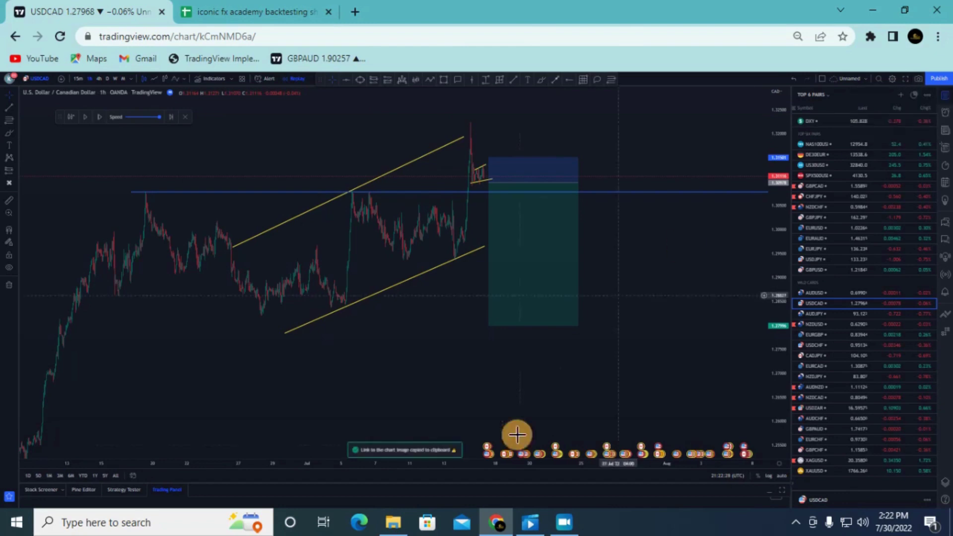
Step: Switch to the backtesting sheet in Google Sheets and paste the chart image link into Before Trade Setup cell J5
{"action": "left_click", "coordinate": [233, 9]}
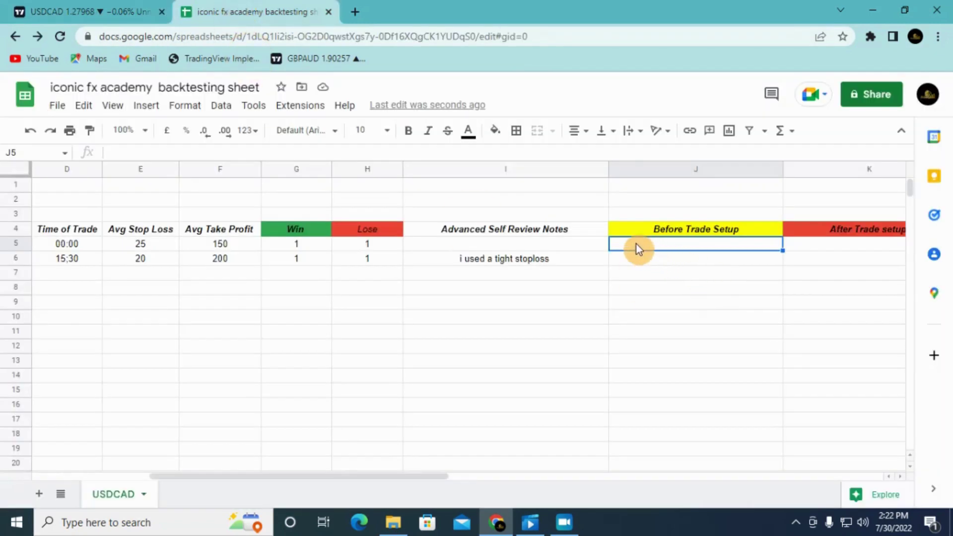
{"action": "right_click", "coordinate": [623, 243]}
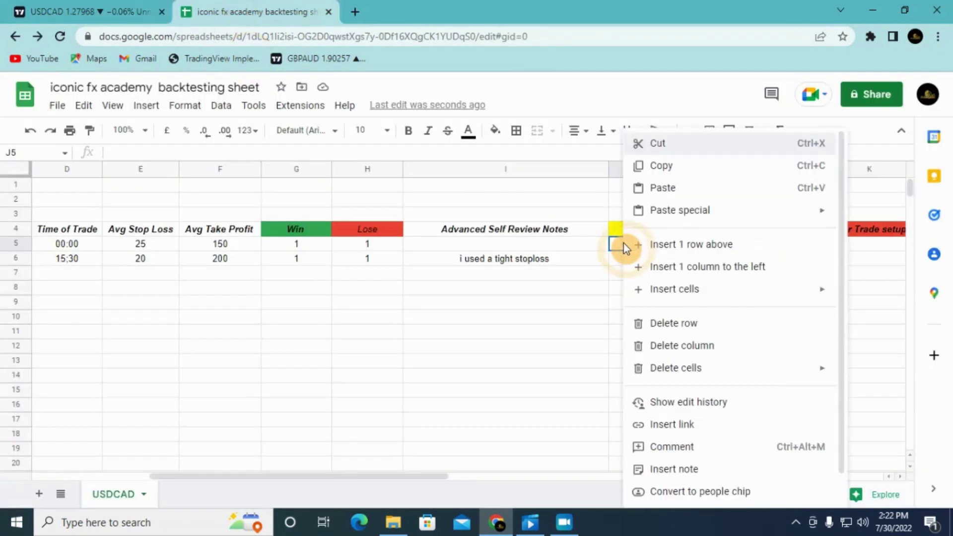
{"action": "left_click", "coordinate": [655, 188]}
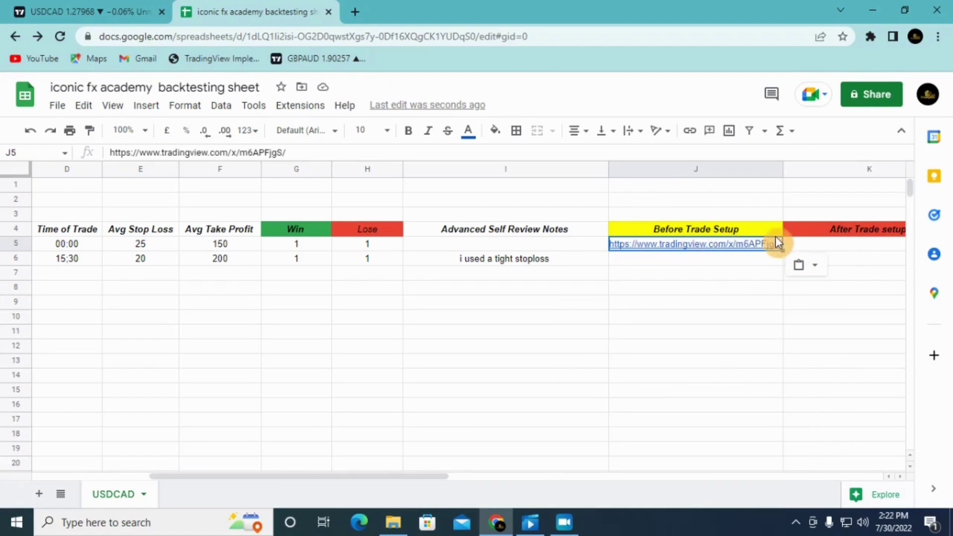
Step: Return to the USDCAD chart in TradingView and exit replay mode
{"action": "left_click", "coordinate": [89, 12]}
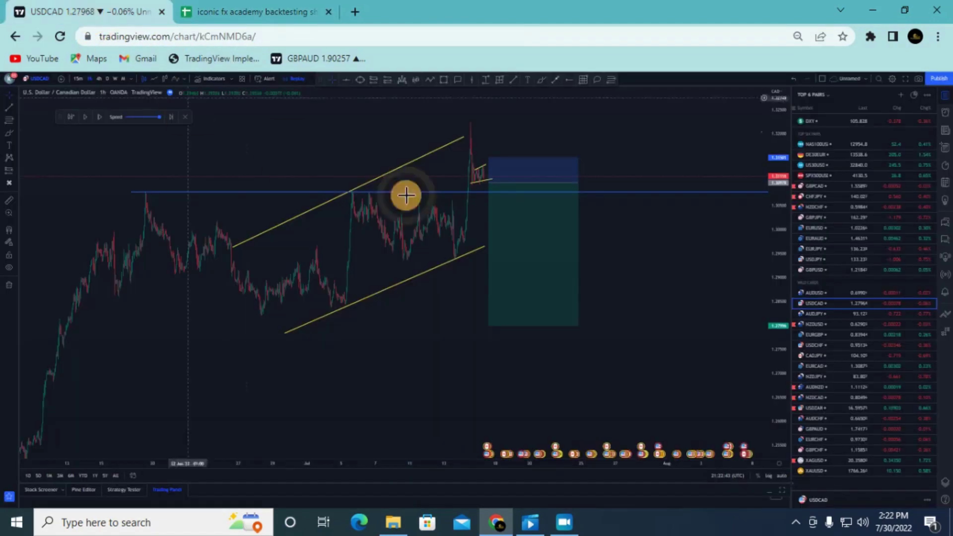
{"action": "left_click", "coordinate": [184, 118]}
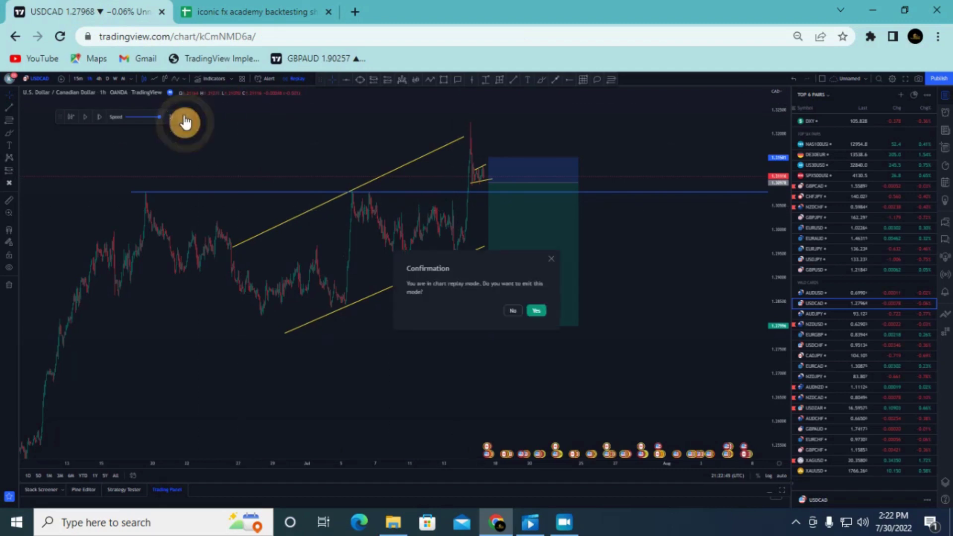
{"action": "left_click", "coordinate": [537, 310]}
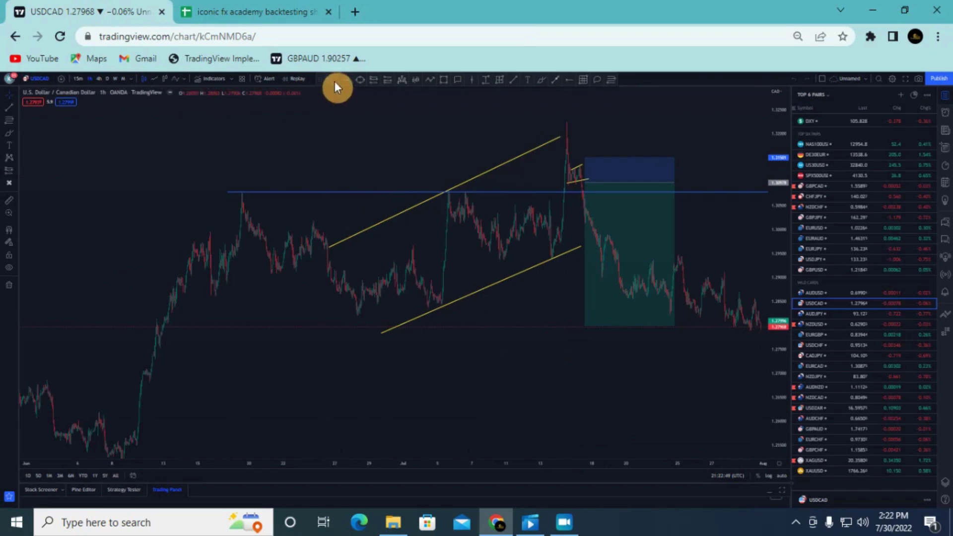
Step: Copy the link to an image of the full USDCAD chart covering the price action after the short entry
{"action": "scroll", "coordinate": [313, 158], "scroll_direction": "right", "scroll_amount": 5}
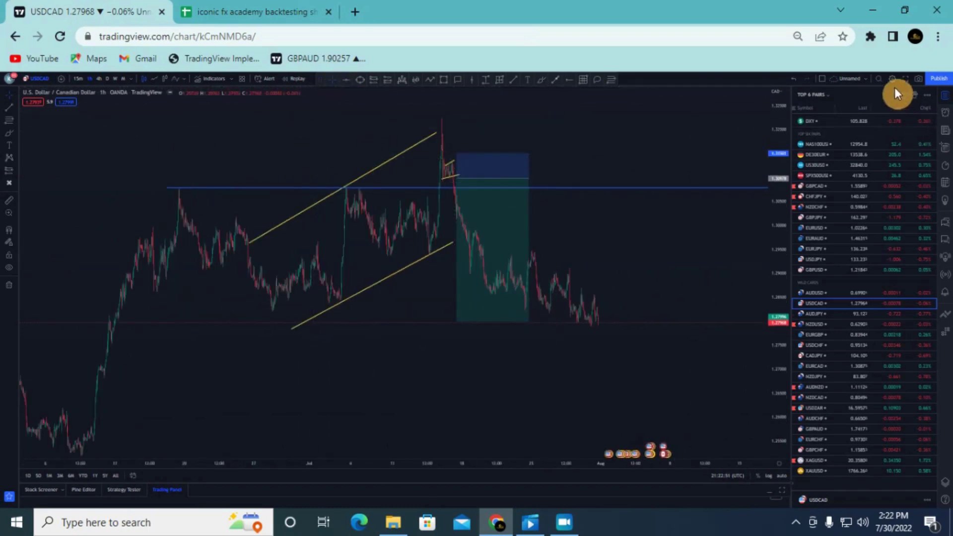
{"action": "left_click", "coordinate": [914, 80]}
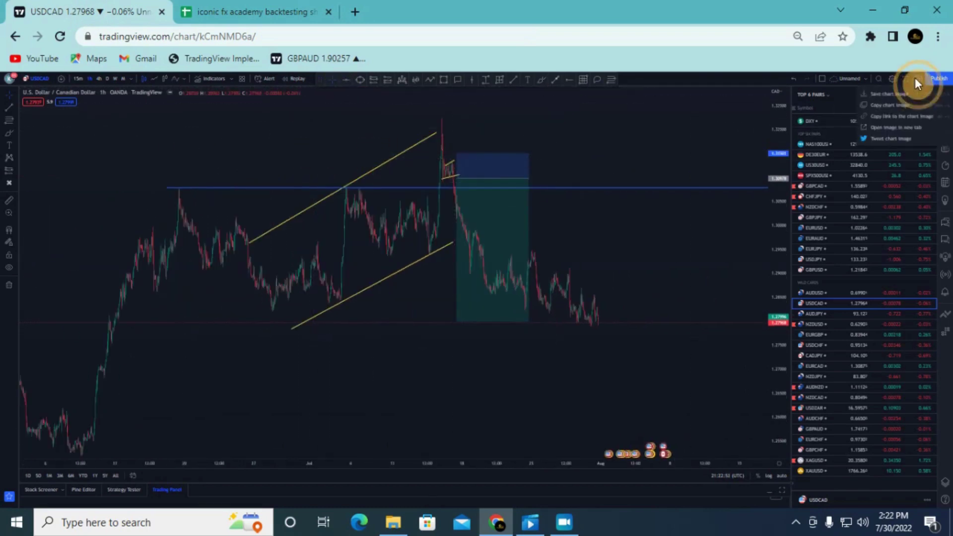
{"action": "left_click", "coordinate": [892, 118]}
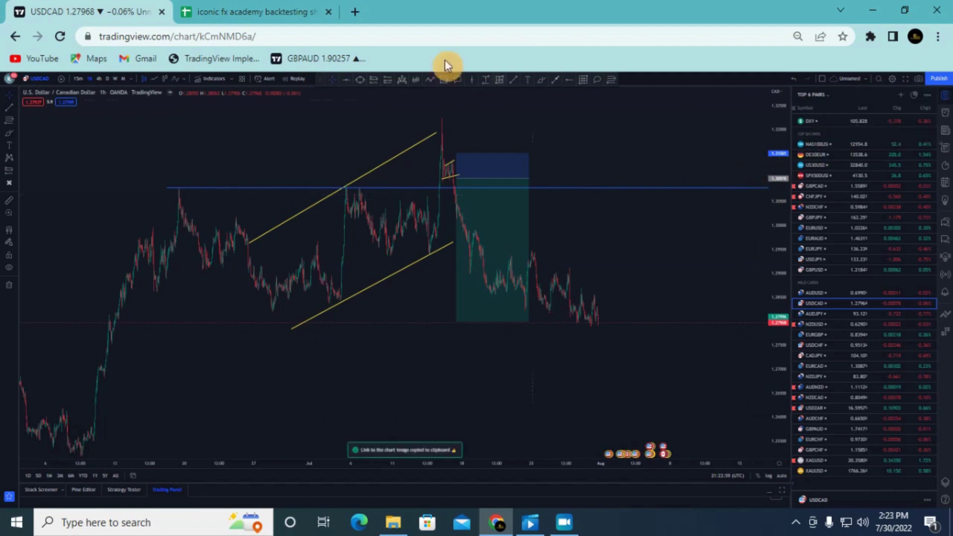
Step: Switch to the backtesting sheet in Google Sheets and paste the new chart image link into After Trade setup cell K5
{"action": "left_click", "coordinate": [285, 15]}
{"action": "key", "text": "ctrl+v"}
{"action": "left_click", "coordinate": [800, 249]}
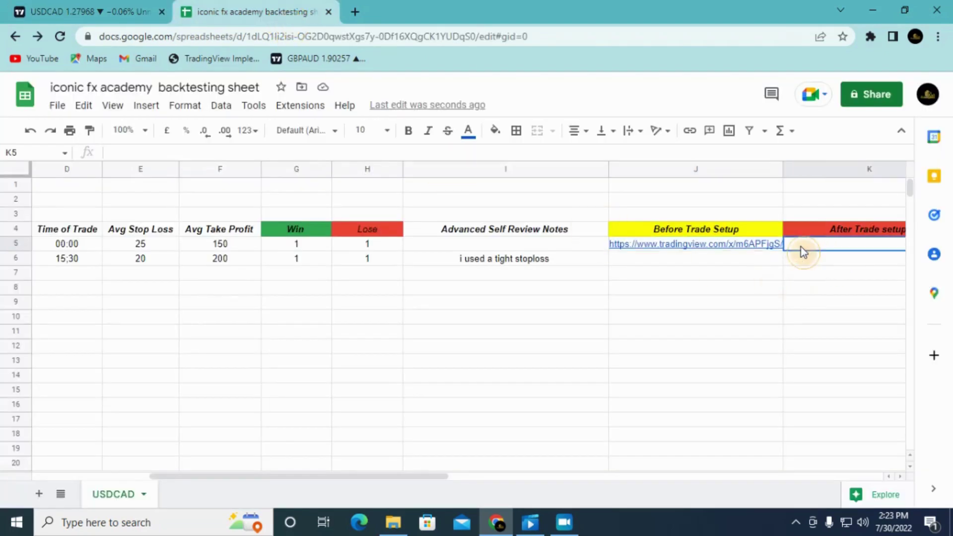
{"action": "right_click", "coordinate": [799, 246]}
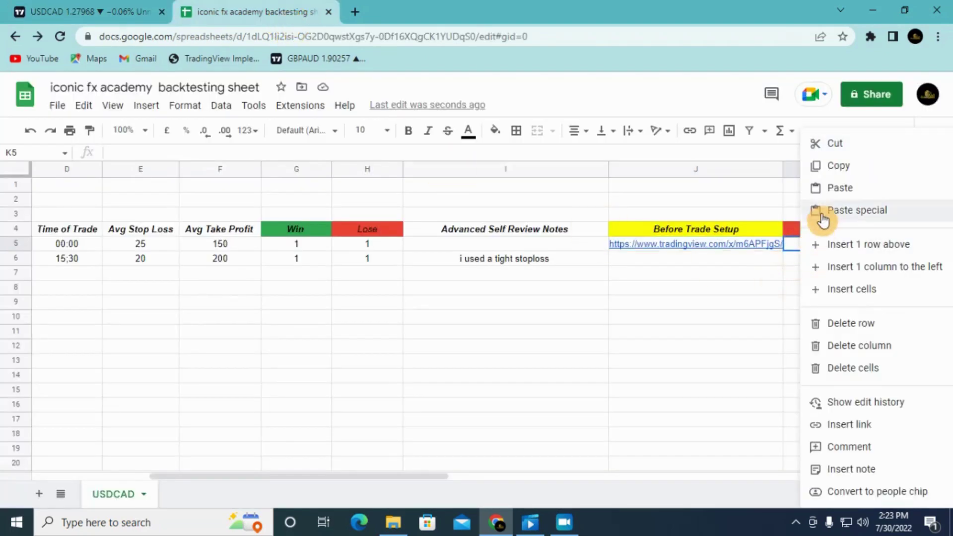
{"action": "left_click", "coordinate": [831, 189]}
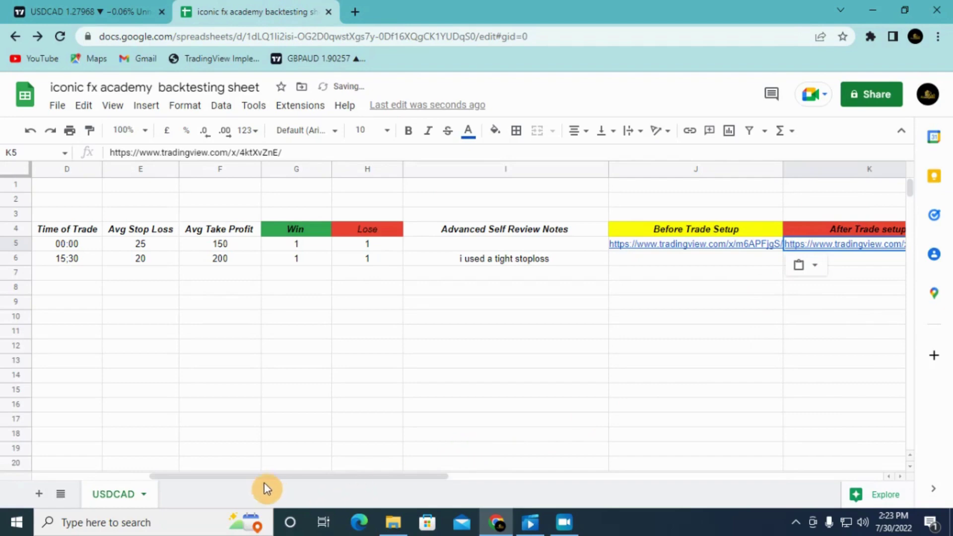
Step: Close the TradingView USDCAD chart and leave the site without saving its changes
{"action": "left_click_drag", "start_coordinate": [263, 477], "coordinate": [373, 486]}
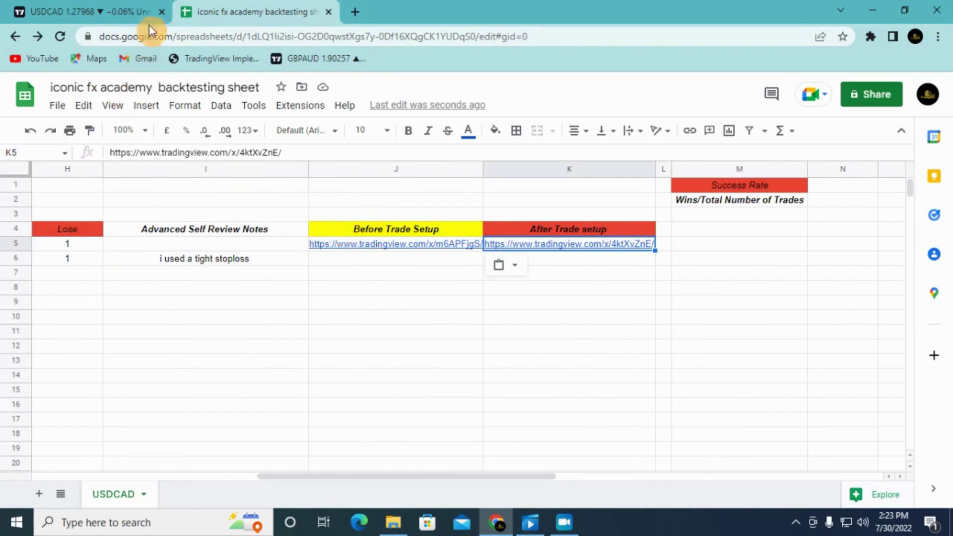
{"action": "left_click", "coordinate": [162, 11]}
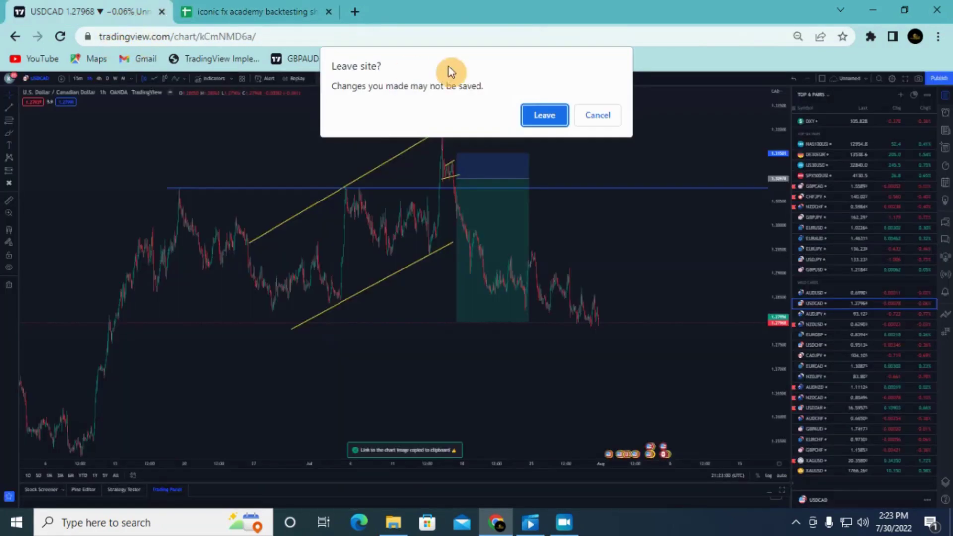
{"action": "left_click", "coordinate": [539, 115]}
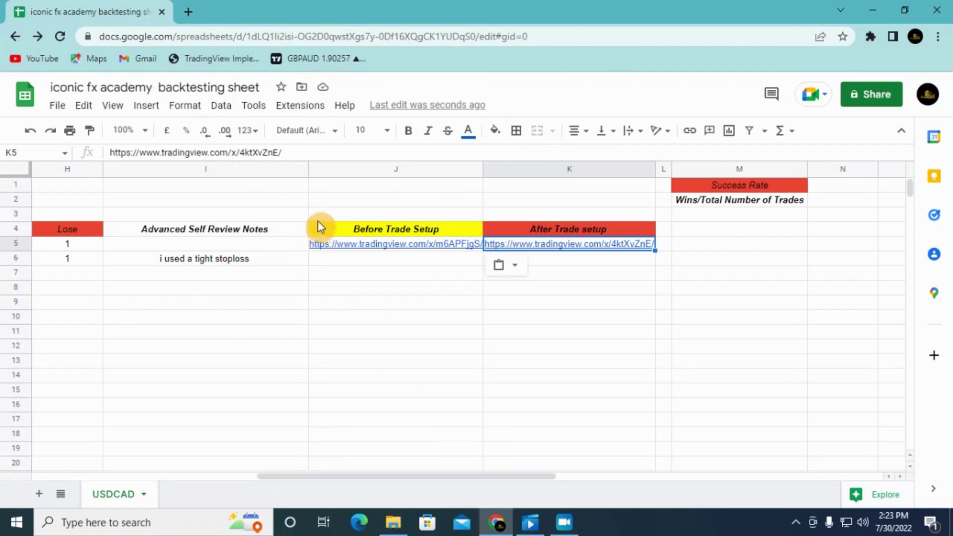
Step: Open the Before Trade Setup link in J5 to check the chart image, and close it again
{"action": "left_click", "coordinate": [360, 243]}
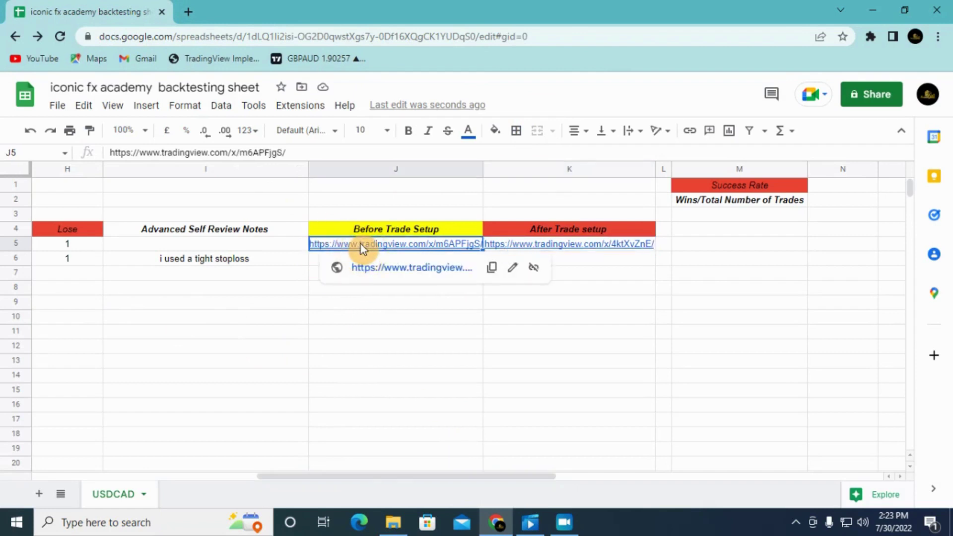
{"action": "right_click", "coordinate": [361, 244]}
{"action": "left_click", "coordinate": [359, 242]}
{"action": "double_click", "coordinate": [358, 242]}
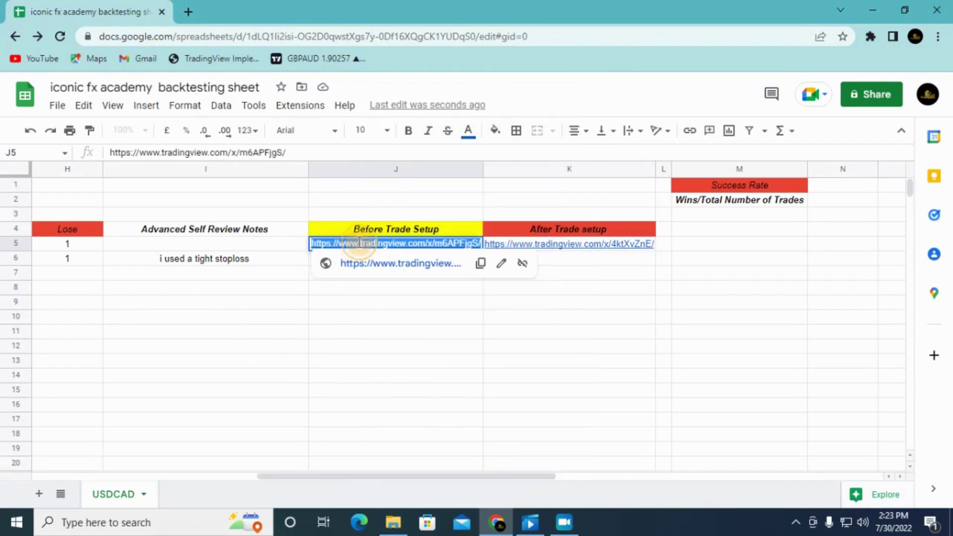
{"action": "left_click", "coordinate": [378, 263]}
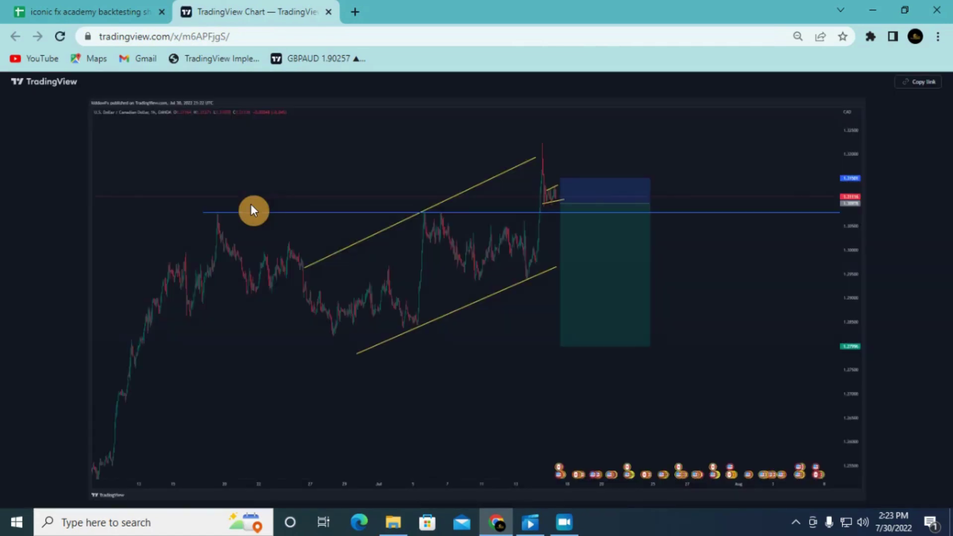
{"action": "left_click", "coordinate": [332, 12]}
Step: Open the After Trade setup link in K5 to check the chart image, and close it again
{"action": "left_click", "coordinate": [581, 246]}
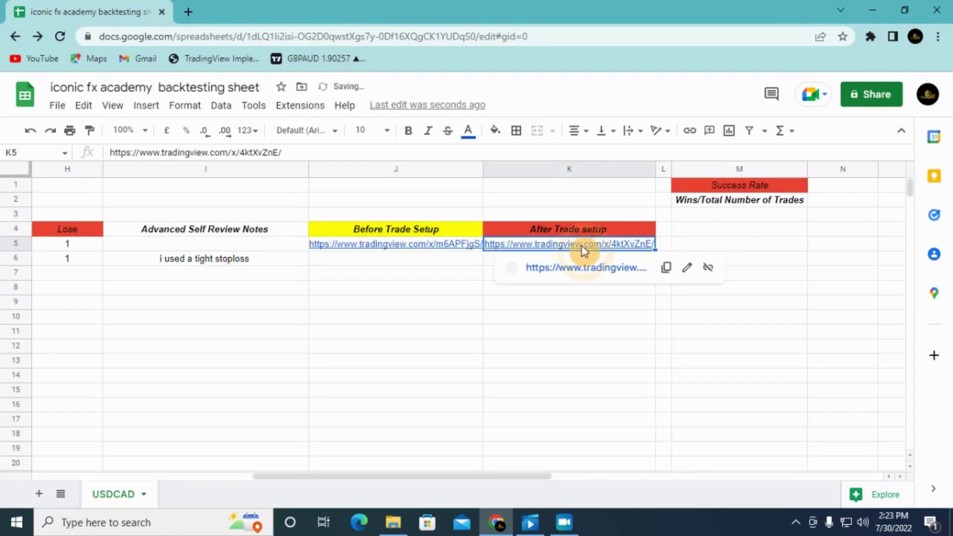
{"action": "left_click", "coordinate": [556, 268]}
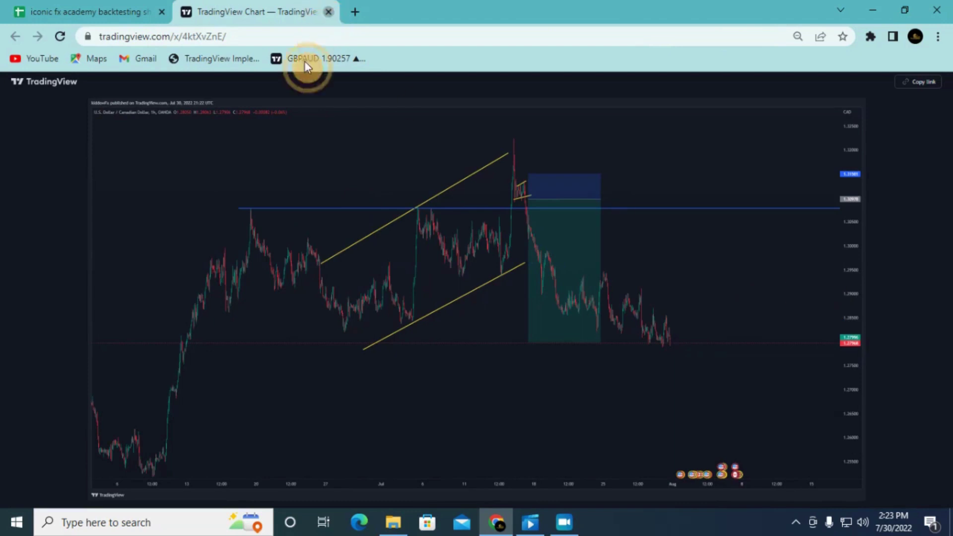
{"action": "left_click", "coordinate": [327, 12]}
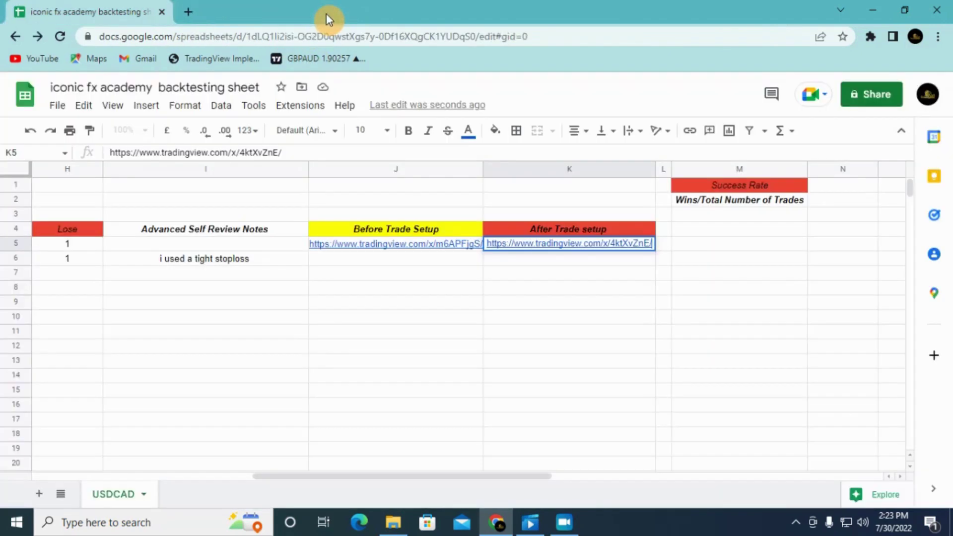
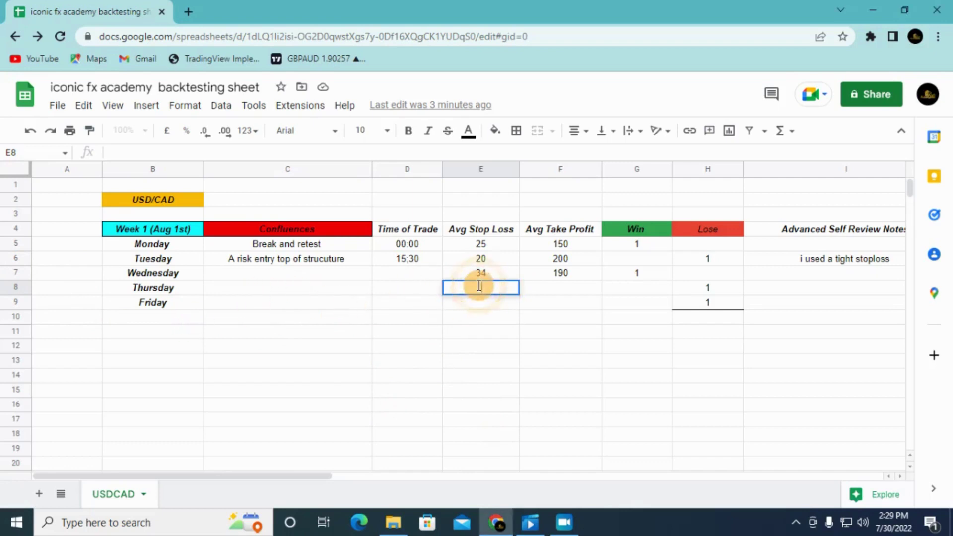
Step: Enter Avg Stop Loss values of 25 for Thursday in E8 and 34 for Friday in E9, centring the Friday value
{"action": "type", "text": "1"}
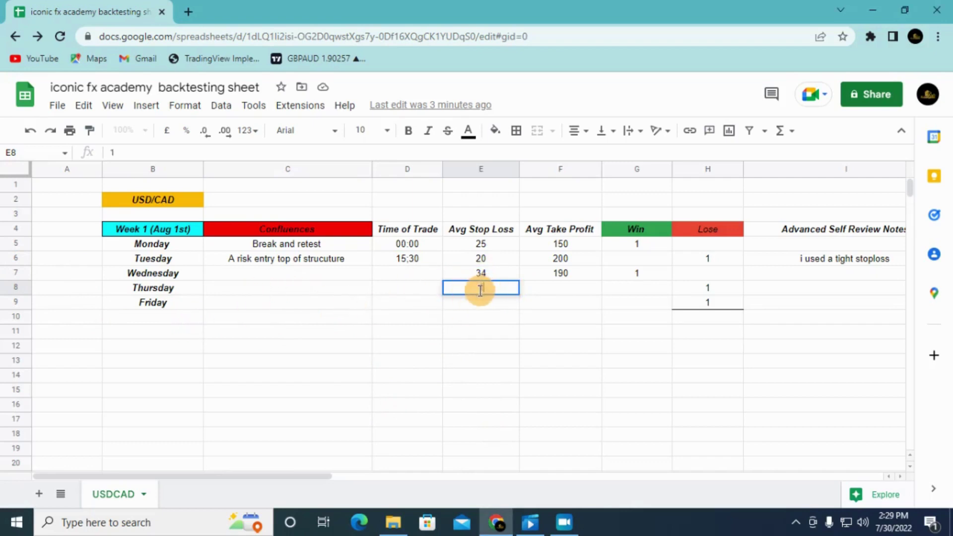
{"action": "type", "text": "25"}
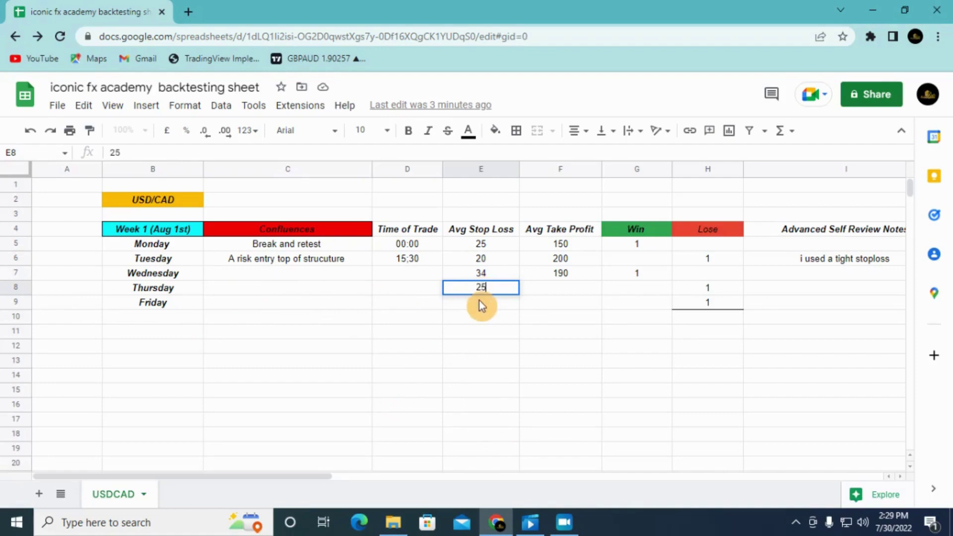
{"action": "left_click", "coordinate": [475, 302]}
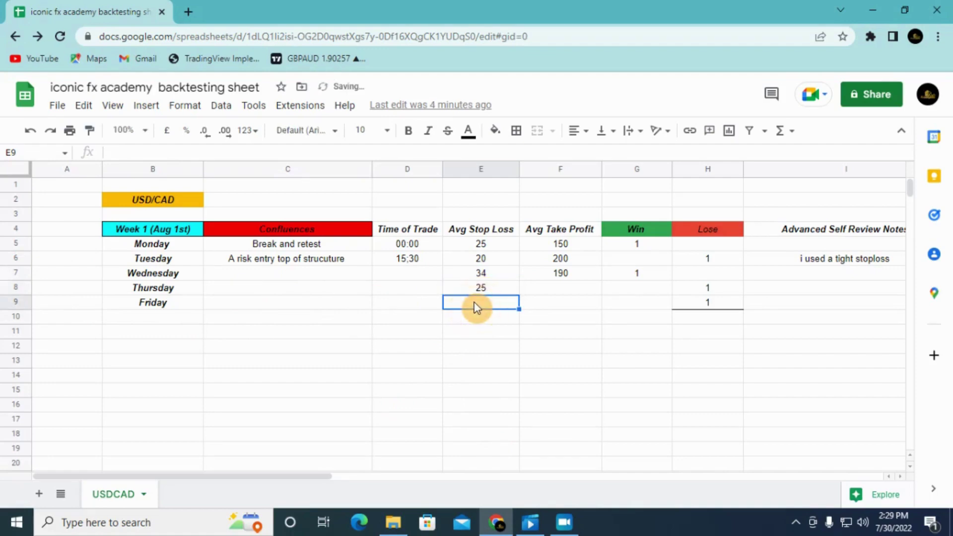
{"action": "type", "text": "34"}
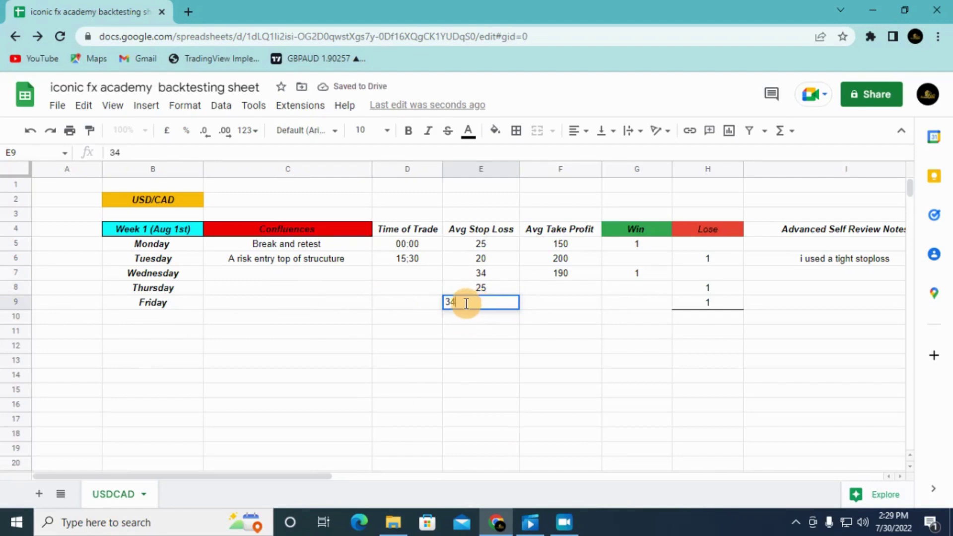
{"action": "double_click", "coordinate": [449, 302]}
{"action": "left_click", "coordinate": [580, 130]}
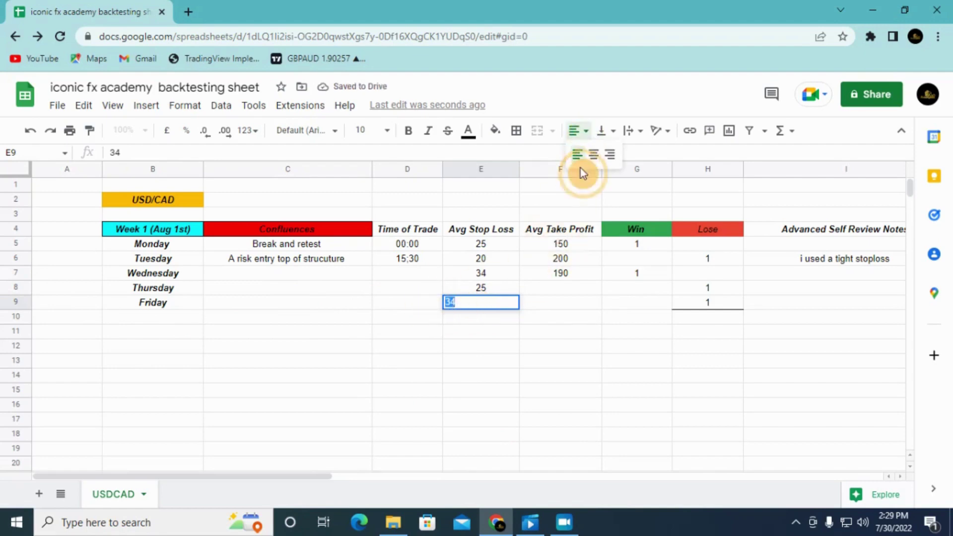
{"action": "left_click", "coordinate": [591, 151]}
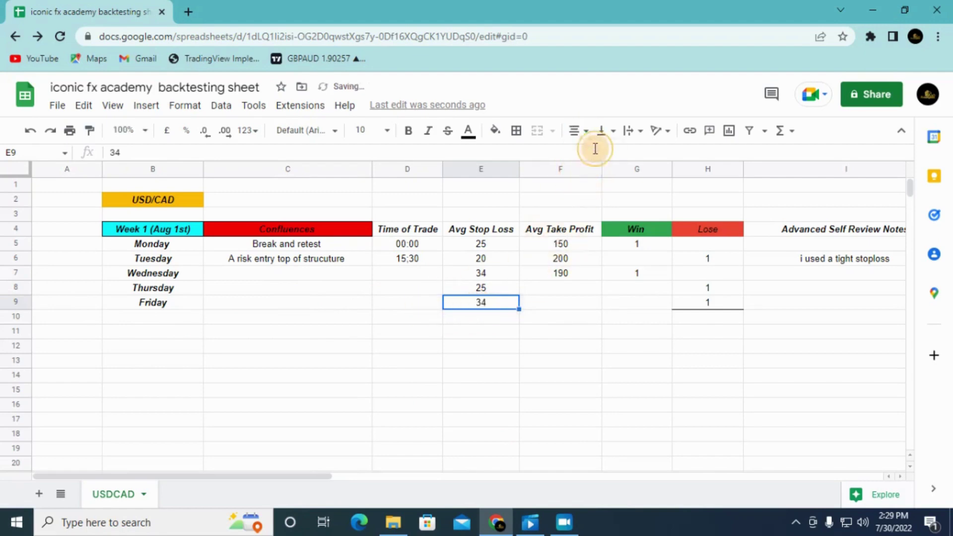
Step: Enter an Avg Take Profit of 100 for Thursday in F8 and Friday in F9, centring the Friday value
{"action": "left_click", "coordinate": [556, 290]}
{"action": "type", "text": "1"}
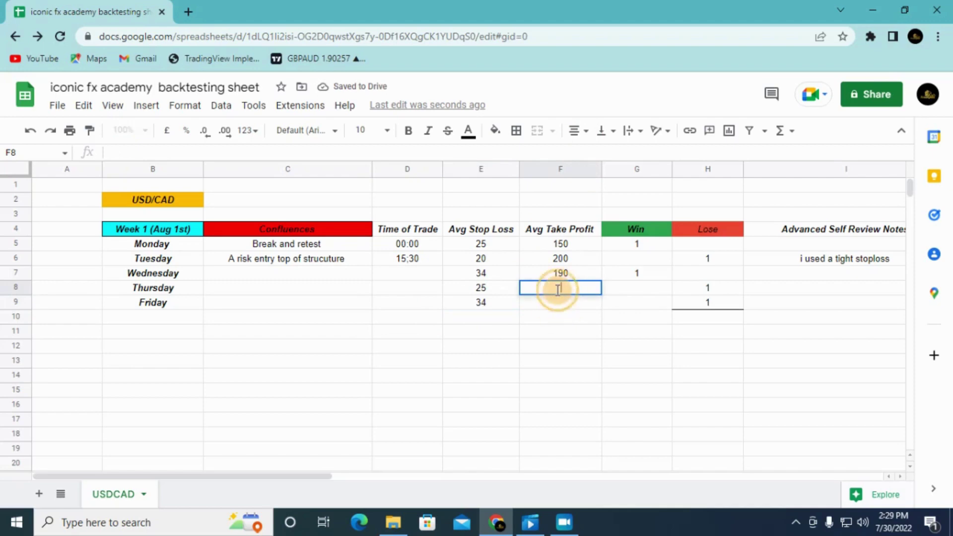
{"action": "type", "text": "00"}
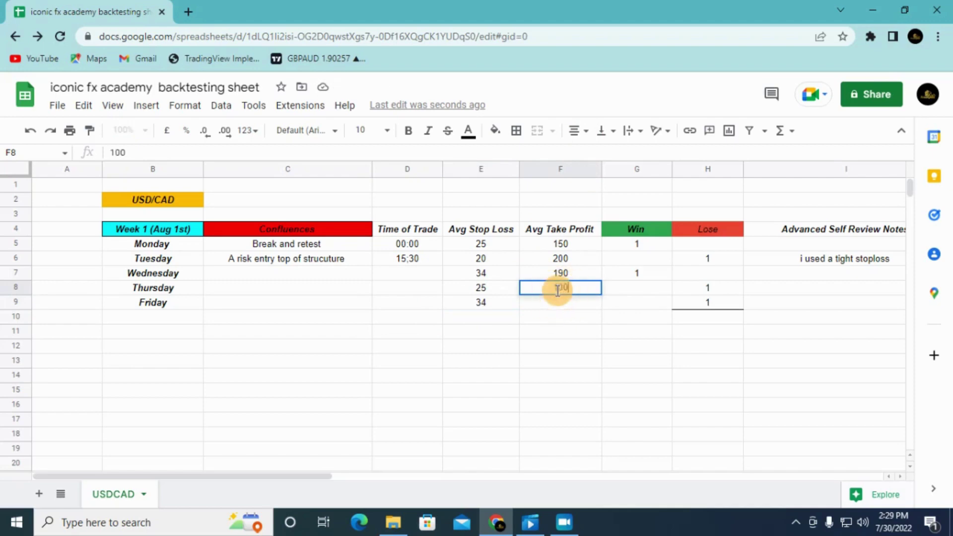
{"action": "left_click", "coordinate": [553, 304]}
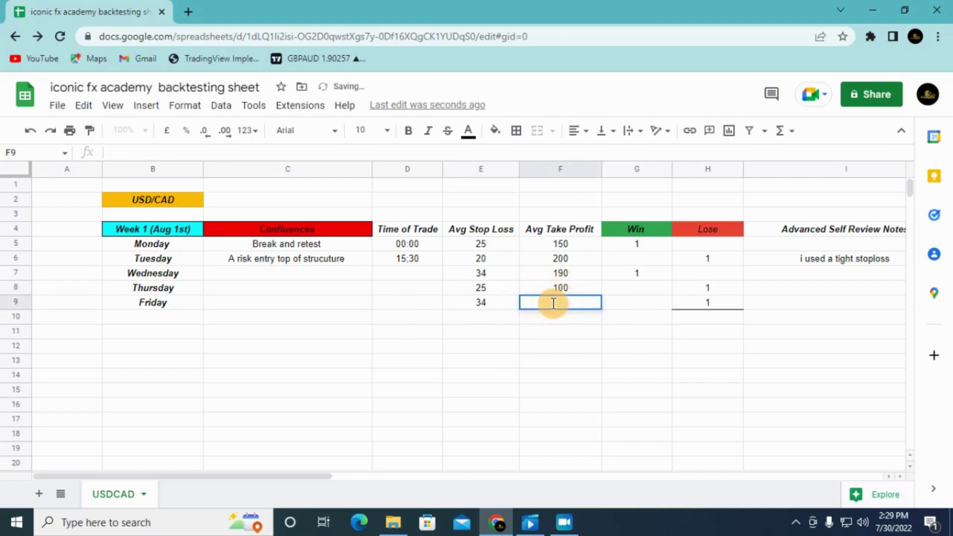
{"action": "type", "text": "100"}
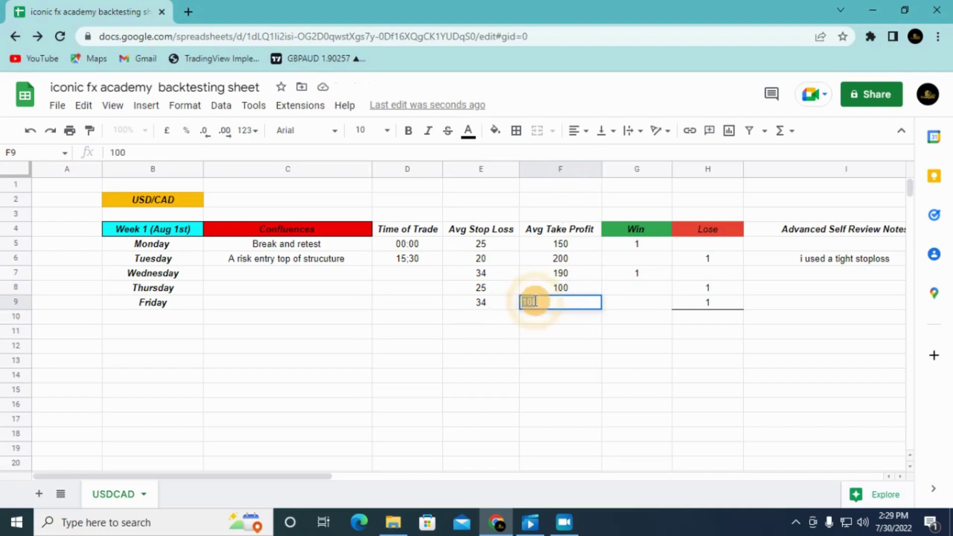
{"action": "right_click", "coordinate": [533, 302]}
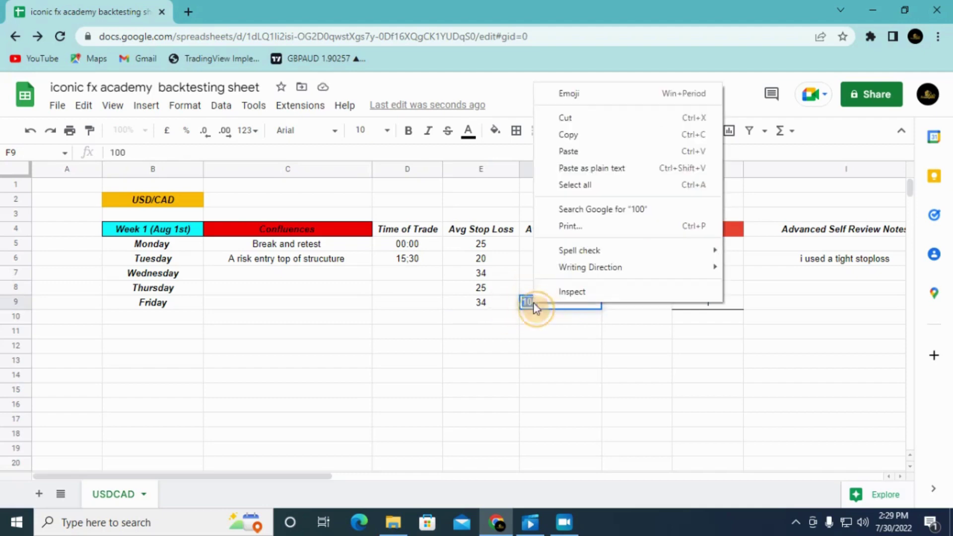
{"action": "left_click", "coordinate": [510, 106]}
{"action": "left_click", "coordinate": [589, 136]}
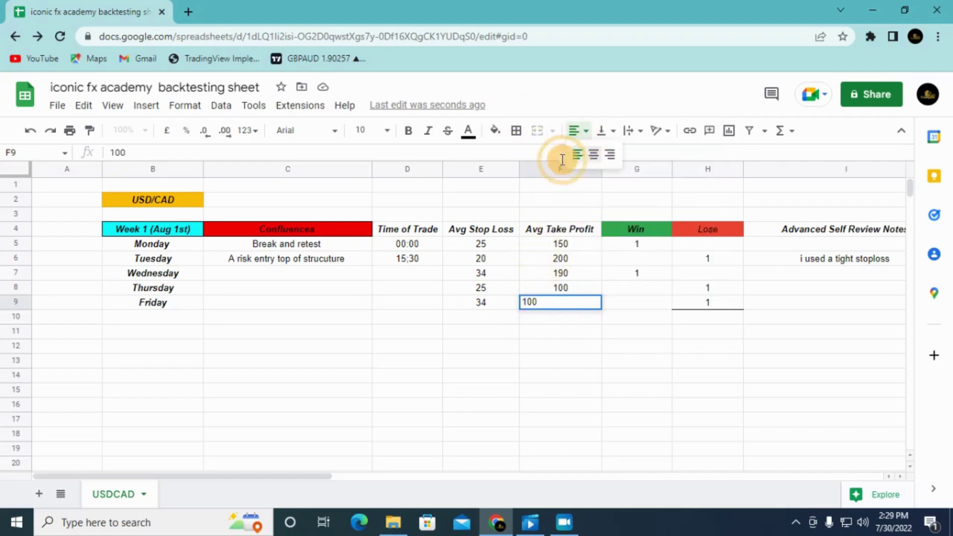
{"action": "left_click", "coordinate": [587, 154]}
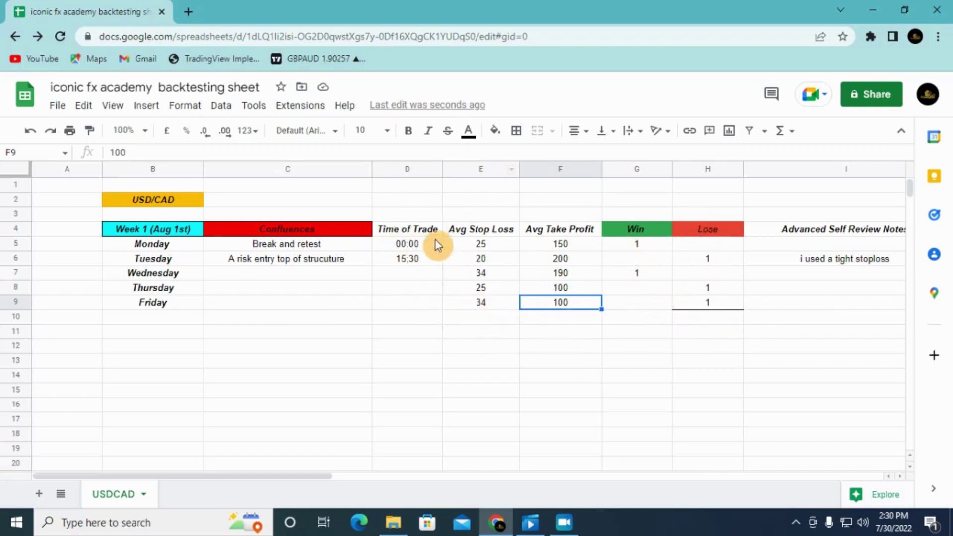
{"action": "left_click_drag", "start_coordinate": [440, 292], "coordinate": [461, 303]}
{"action": "left_click", "coordinate": [462, 304]}
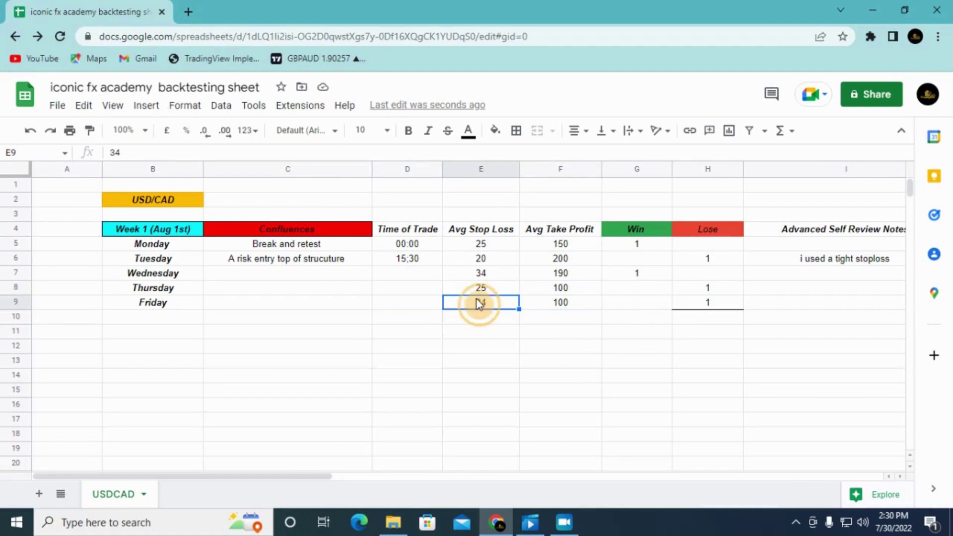
{"action": "left_click", "coordinate": [441, 293]}
{"action": "left_click_drag", "start_coordinate": [444, 292], "coordinate": [446, 298]}
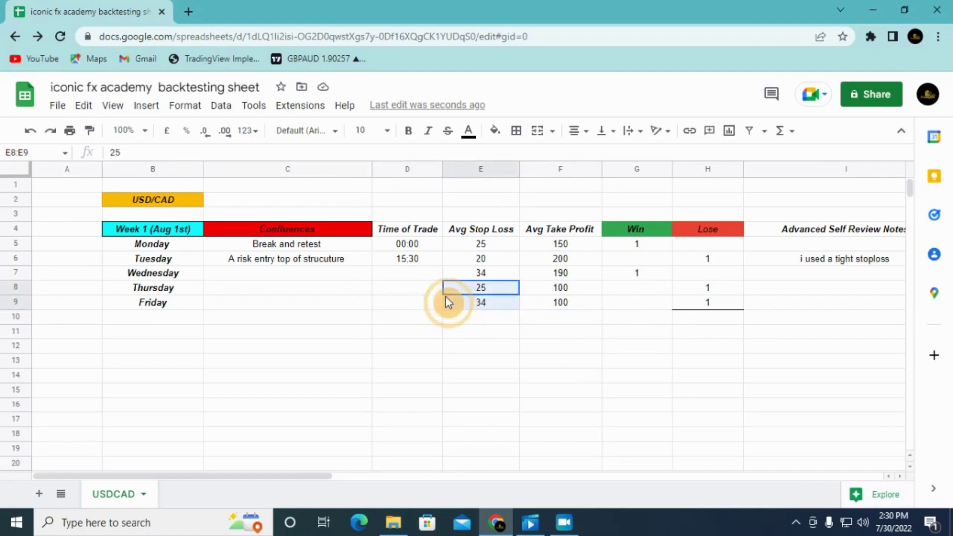
{"action": "left_click", "coordinate": [437, 297]}
{"action": "left_click", "coordinate": [446, 293]}
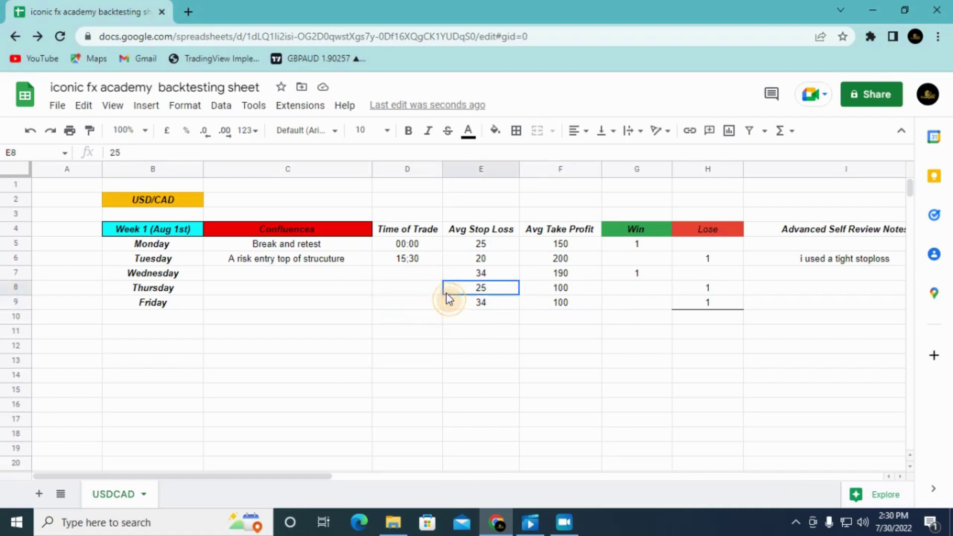
{"action": "right_click", "coordinate": [445, 296]}
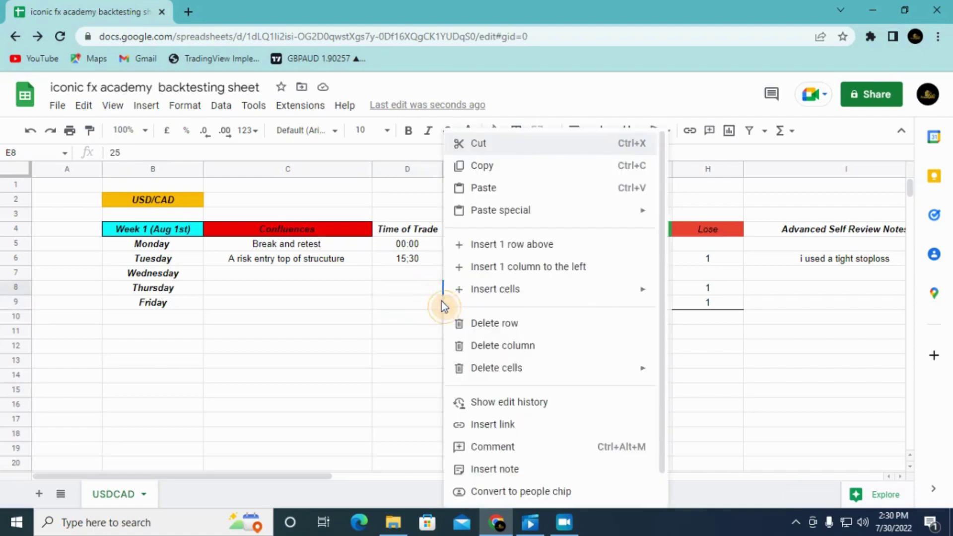
{"action": "left_click", "coordinate": [441, 299]}
{"action": "left_click", "coordinate": [445, 298]}
{"action": "key", "text": "ctrl+c"}
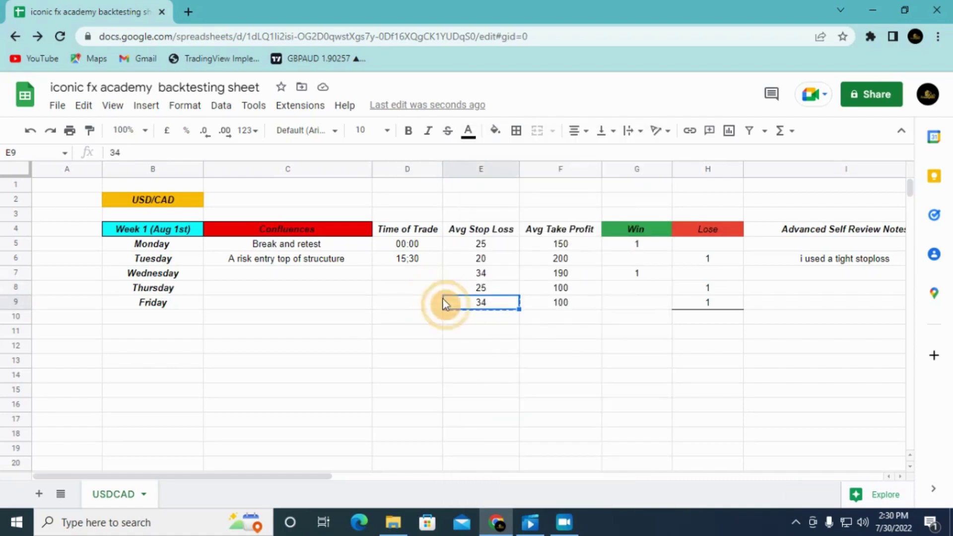
{"action": "key", "text": "Escape"}
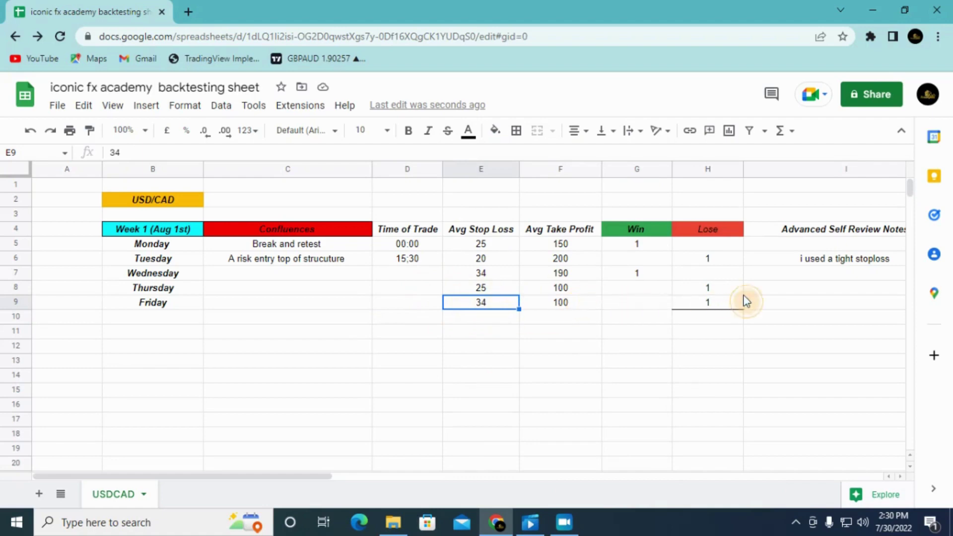
{"action": "left_click", "coordinate": [719, 287]}
{"action": "left_click", "coordinate": [741, 302]}
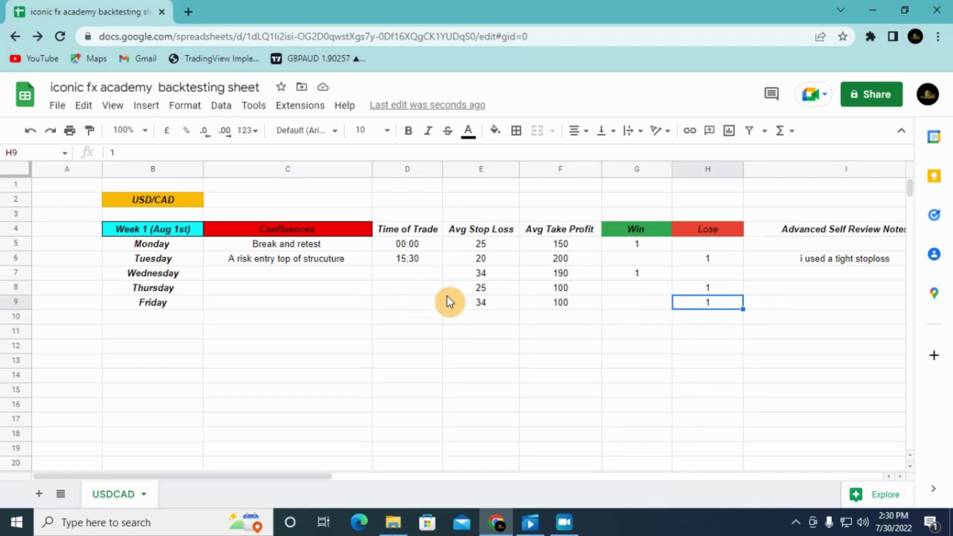
Step: Add a bottom border under the Friday row from Avg Stop Loss to Lose, cells E9:H9
{"action": "left_click_drag", "start_coordinate": [445, 297], "coordinate": [727, 304]}
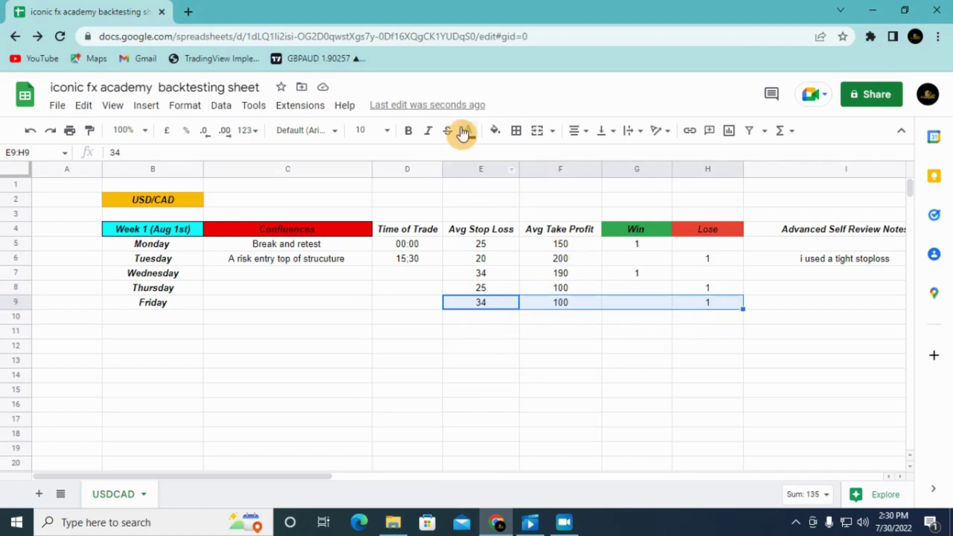
{"action": "left_click", "coordinate": [516, 132]}
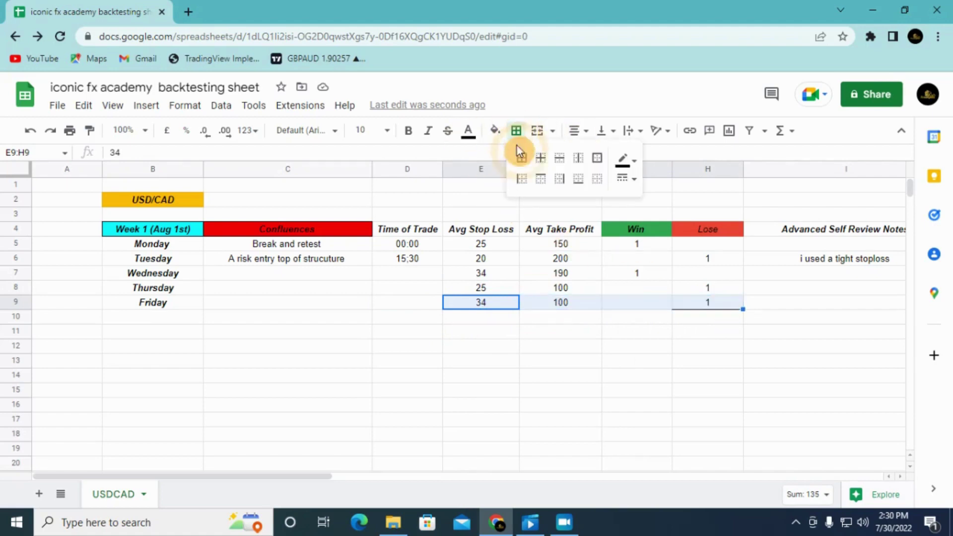
{"action": "left_click", "coordinate": [579, 183]}
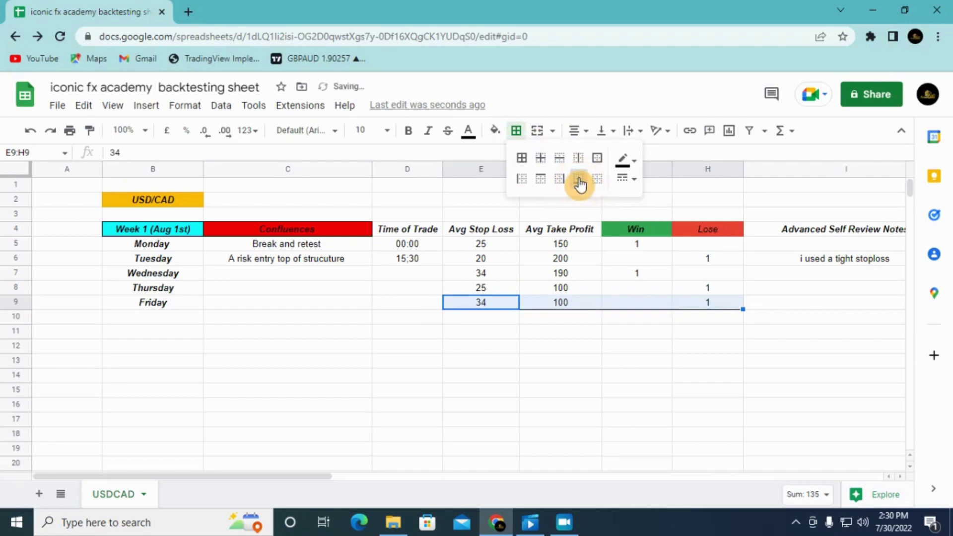
Step: Calculate the average stop loss in E10 with the AVERAGE function over E4:E9
{"action": "left_click", "coordinate": [490, 316]}
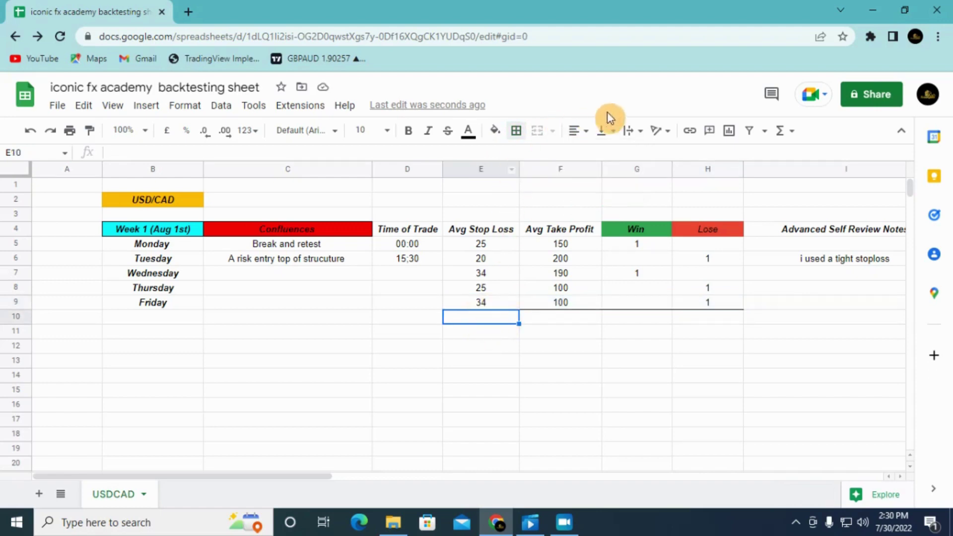
{"action": "left_click", "coordinate": [783, 131]}
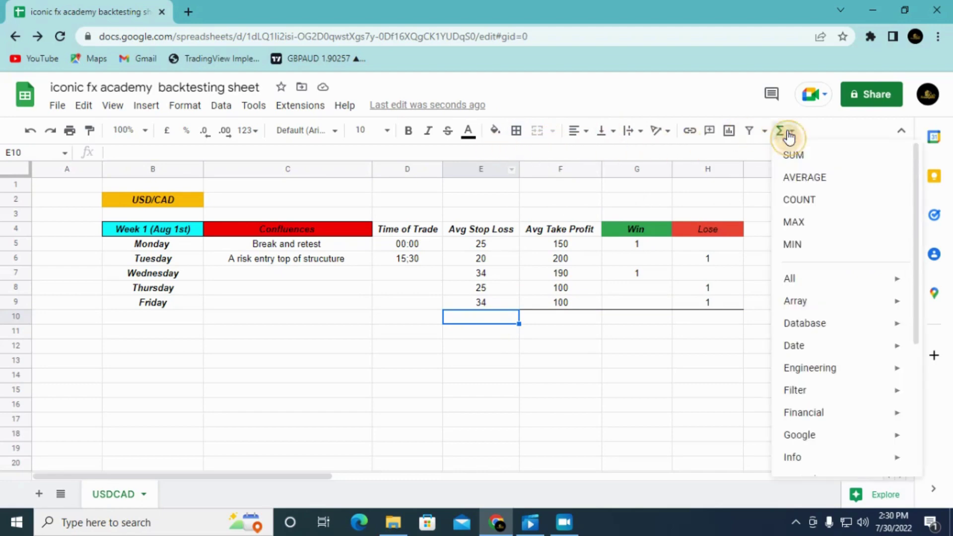
{"action": "left_click", "coordinate": [799, 178]}
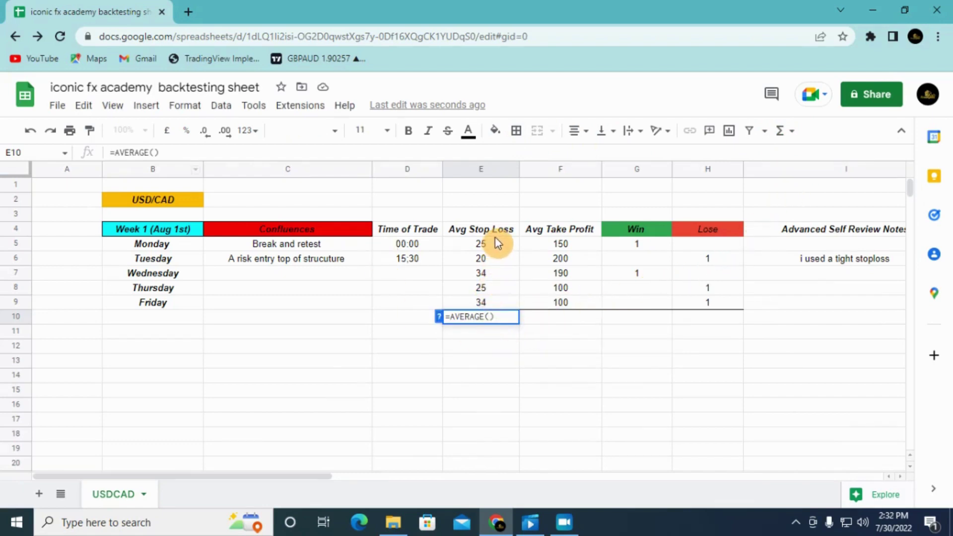
{"action": "left_click_drag", "start_coordinate": [505, 235], "coordinate": [473, 301]}
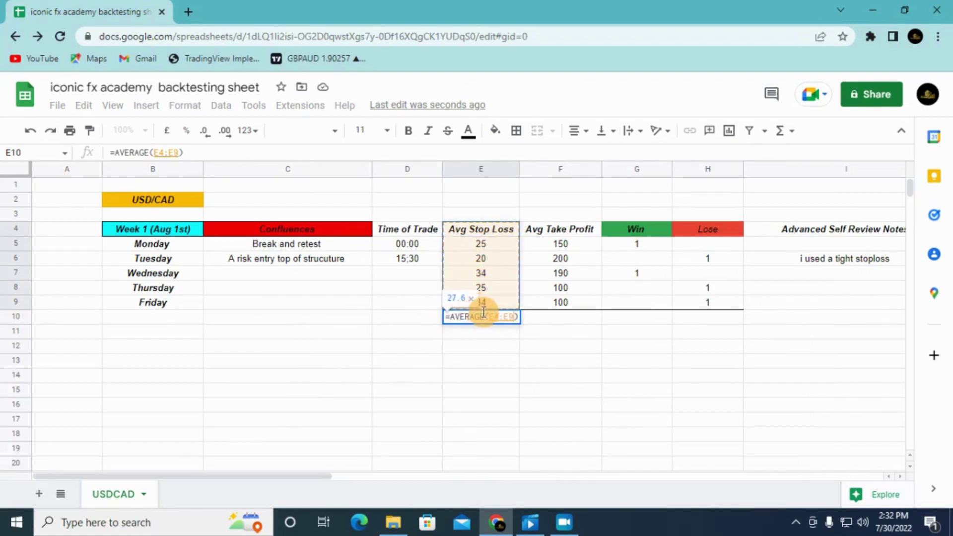
{"action": "key", "text": "Return"}
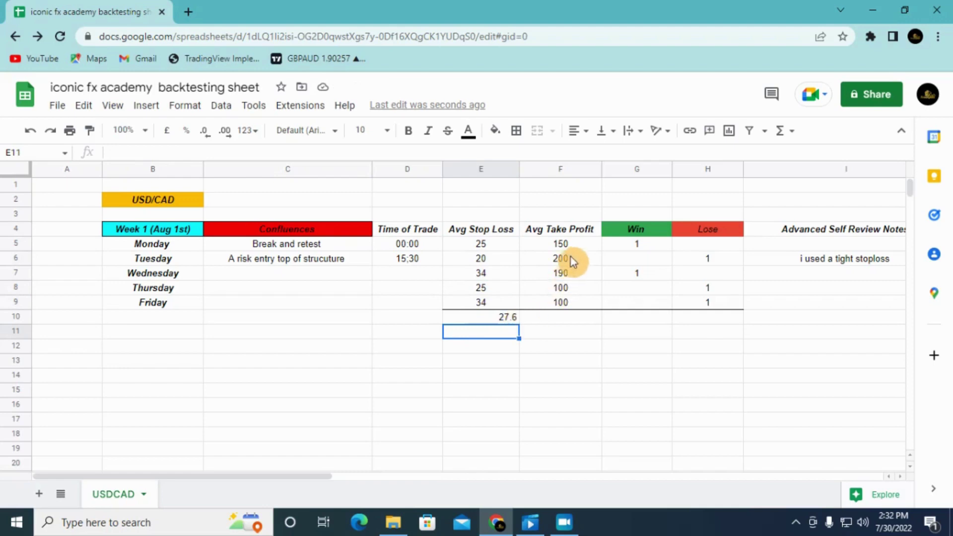
Step: Move Monday's Avg Take Profit value from F5 to Friday's cell F9, overwriting the value there
{"action": "left_click", "coordinate": [555, 317]}
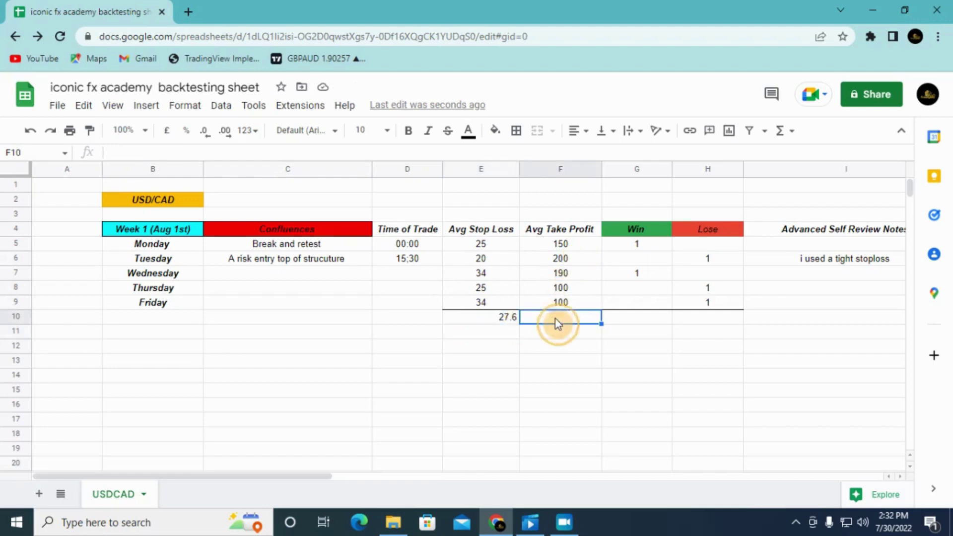
{"action": "left_click", "coordinate": [584, 245]}
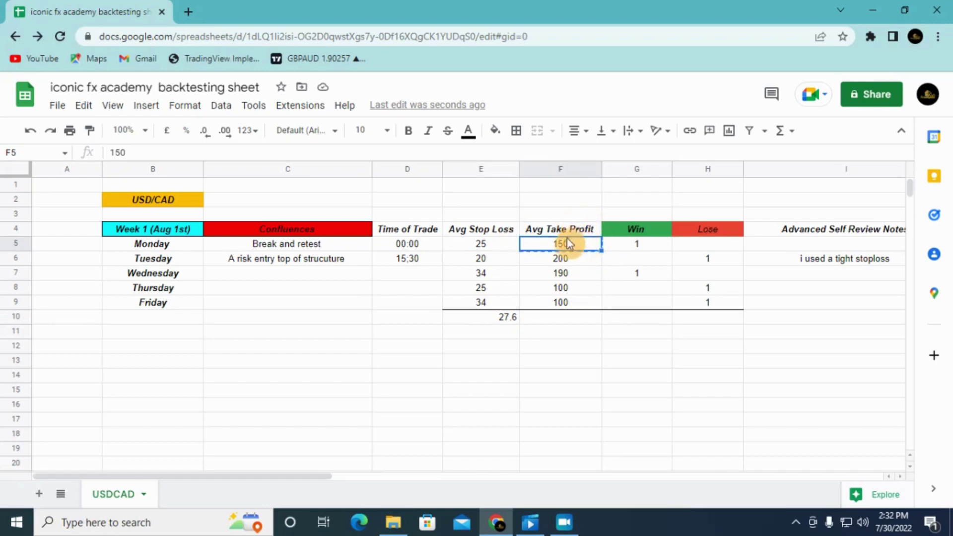
{"action": "left_click_drag", "start_coordinate": [566, 237], "coordinate": [573, 299]}
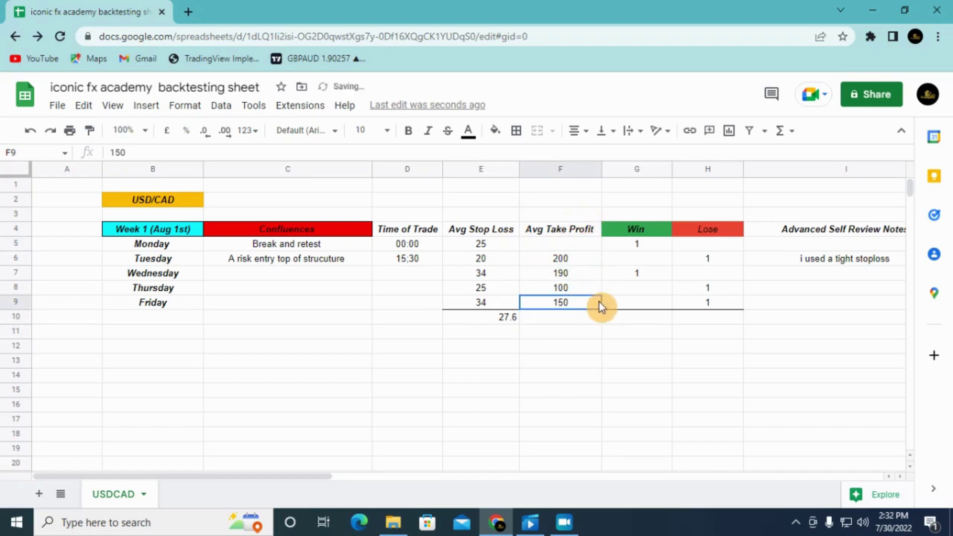
Step: Calculate the average take profit in F10 with the AVERAGE function over F5:F9
{"action": "left_click_drag", "start_coordinate": [596, 233], "coordinate": [537, 308]}
{"action": "left_click", "coordinate": [520, 237]}
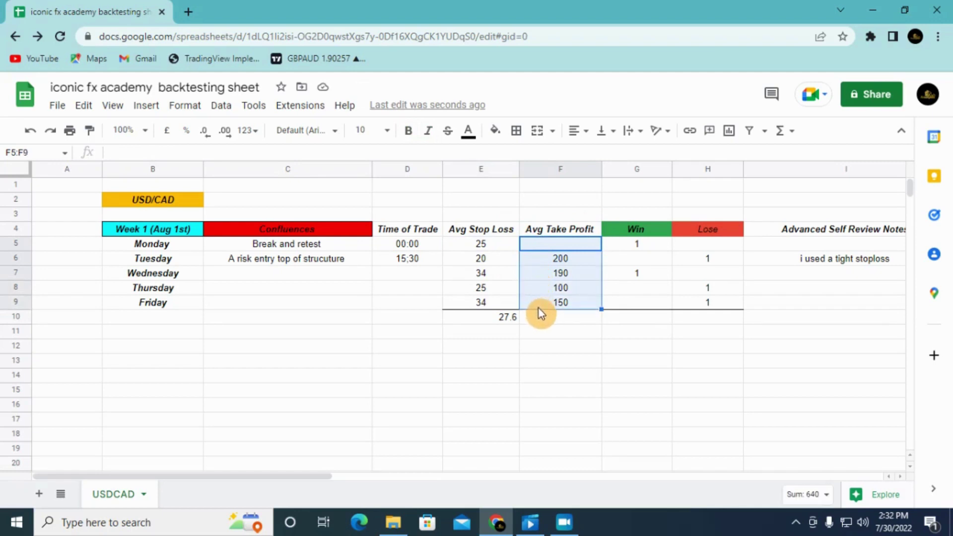
{"action": "left_click", "coordinate": [785, 138]}
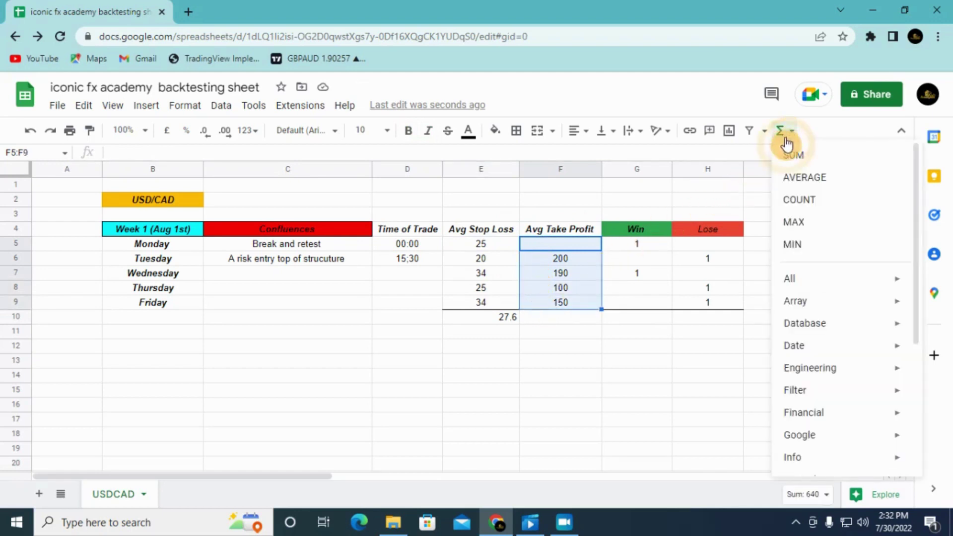
{"action": "left_click", "coordinate": [793, 177]}
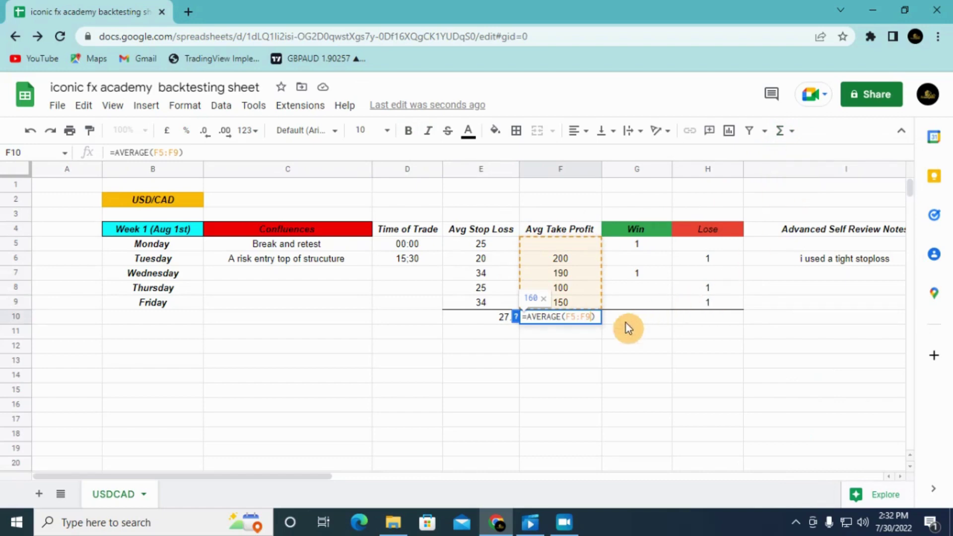
{"action": "key", "text": "Return"}
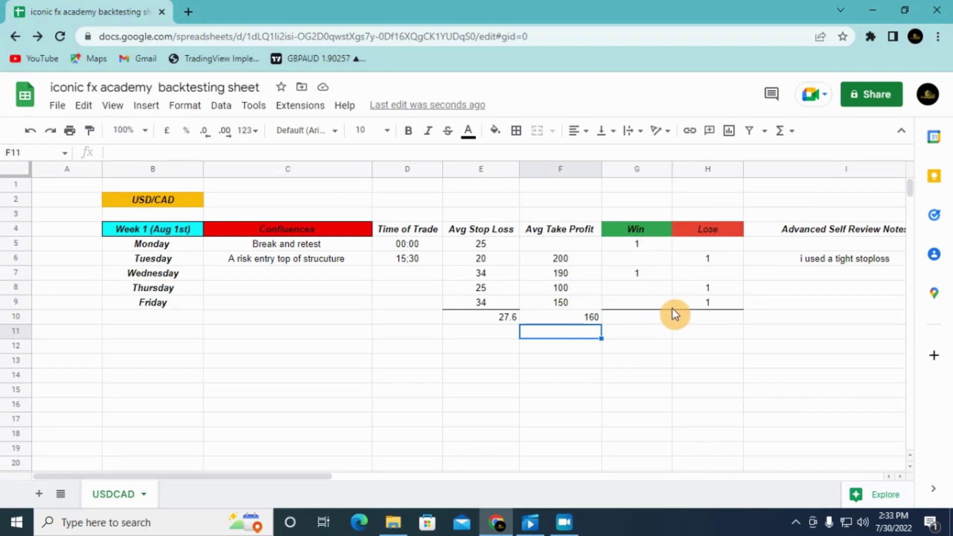
Step: Enter 2 as the total wins in G10 under the Win column and centre it
{"action": "left_click", "coordinate": [638, 318]}
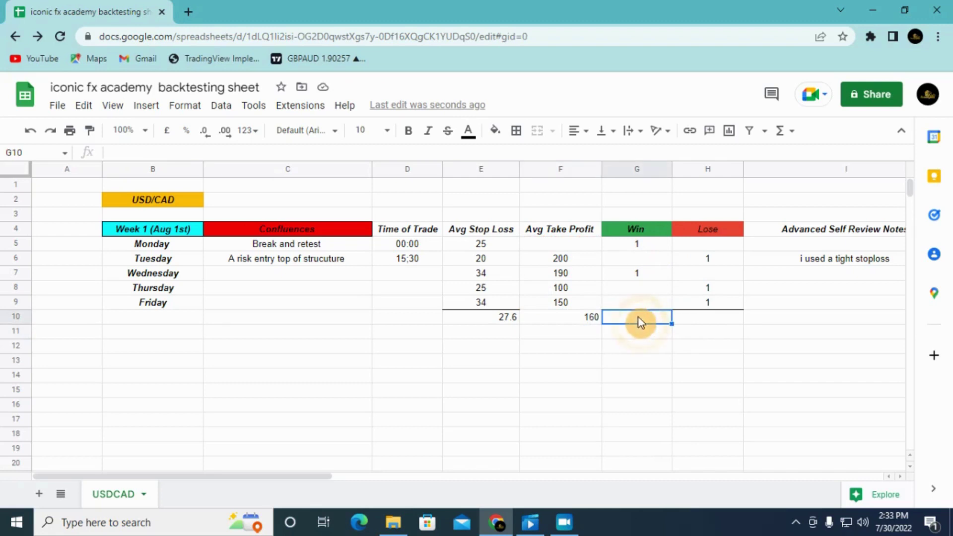
{"action": "double_click", "coordinate": [629, 319]}
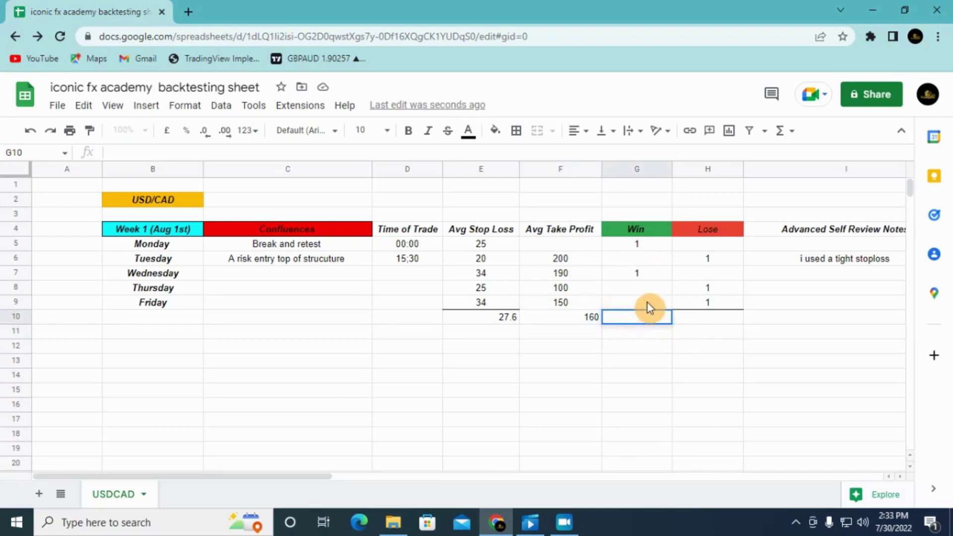
{"action": "left_click", "coordinate": [645, 316]}
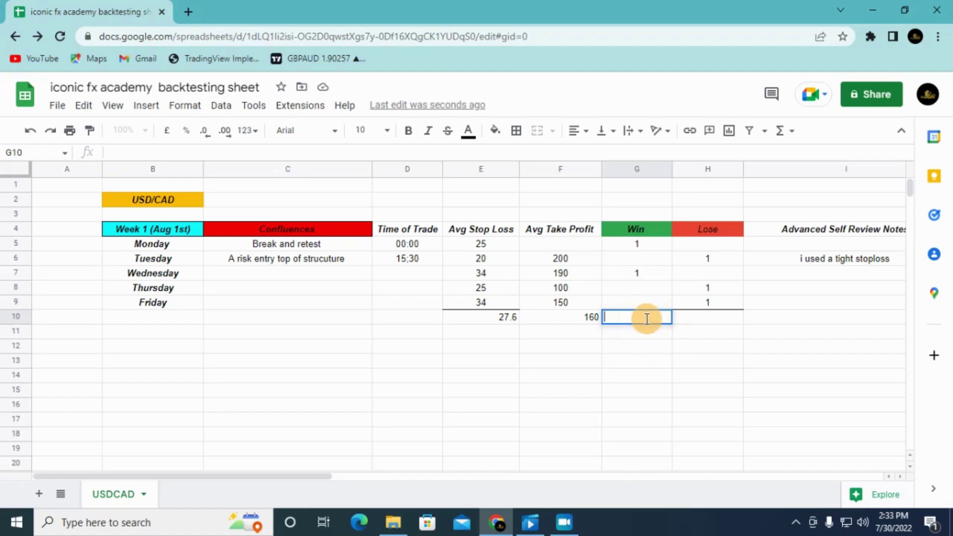
{"action": "type", "text": "2"}
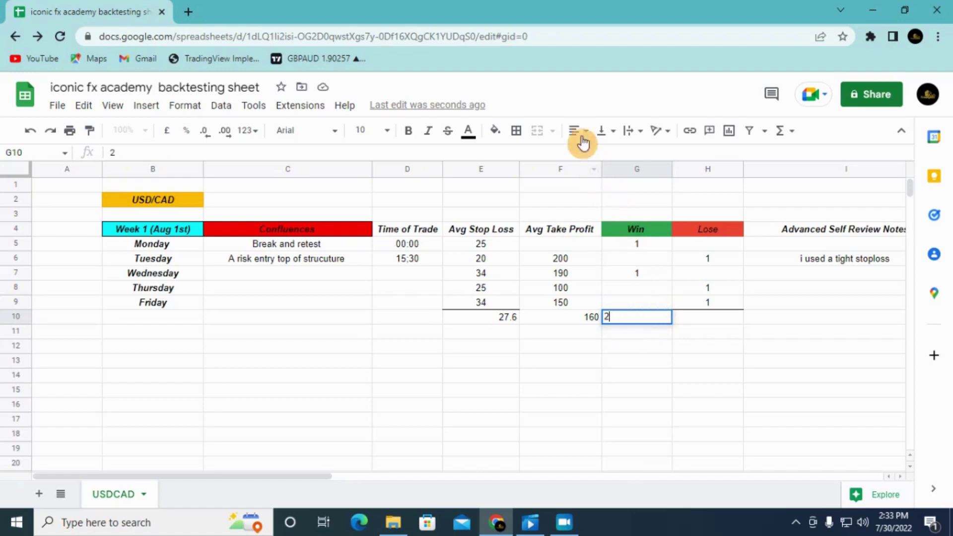
{"action": "left_click", "coordinate": [583, 143]}
{"action": "left_click", "coordinate": [594, 153]}
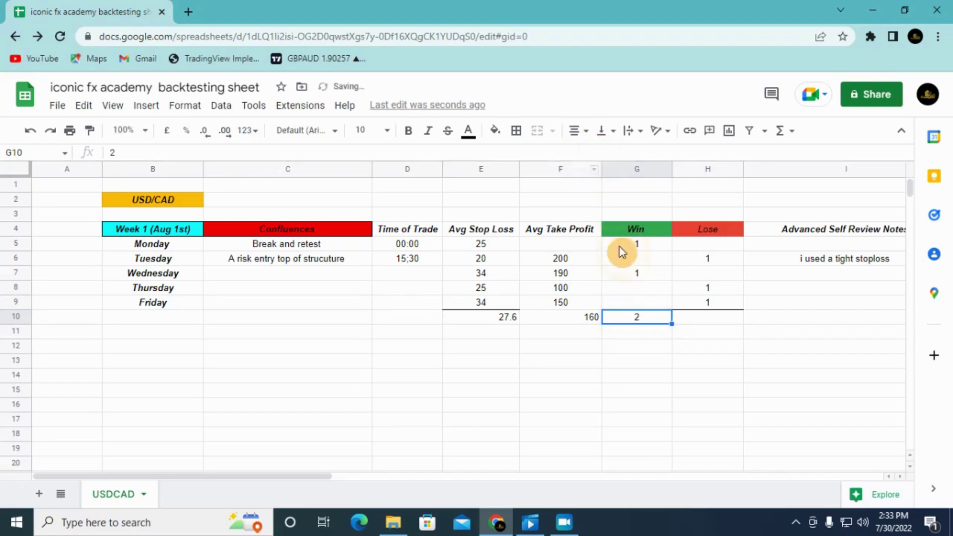
Step: Enter 3 as the total losses in H10 under the Lose column and centre it
{"action": "left_click", "coordinate": [701, 322]}
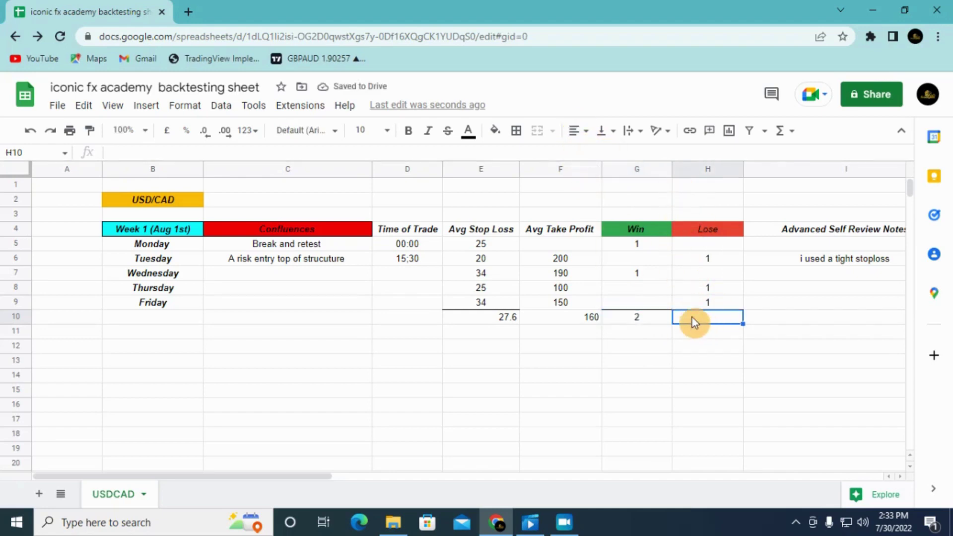
{"action": "type", "text": "3"}
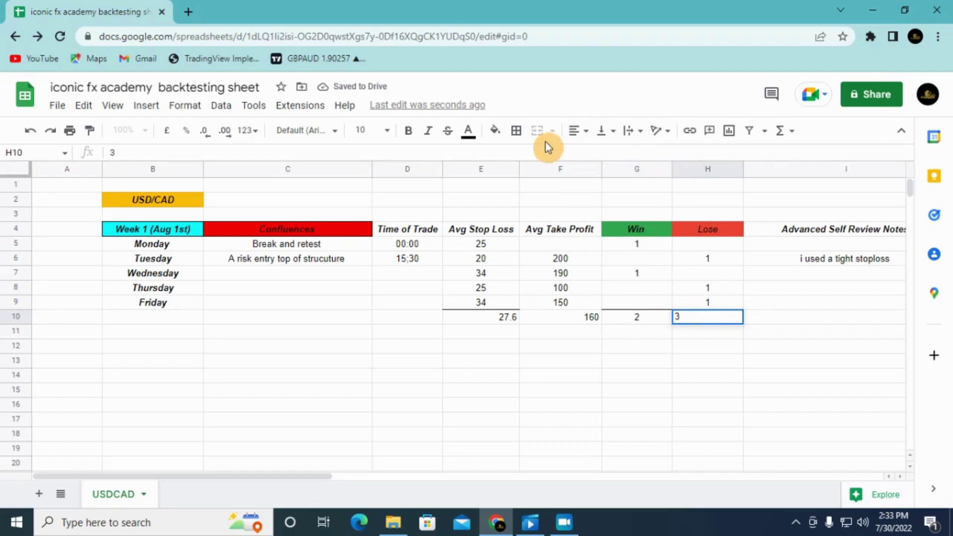
{"action": "left_click", "coordinate": [575, 130]}
{"action": "left_click", "coordinate": [593, 153]}
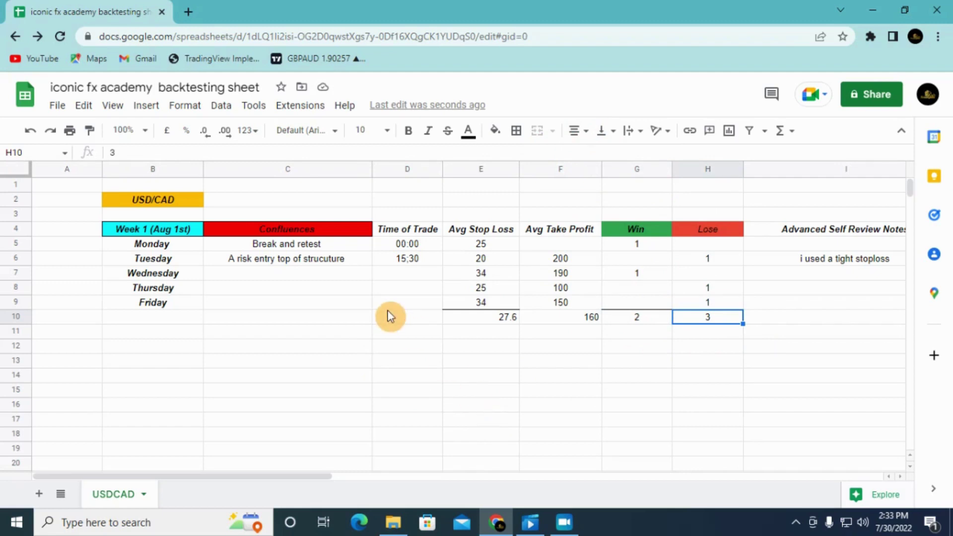
Step: Try to duplicate the Week 1 table by copying A1:M10 and pasting it at B13
{"action": "left_click_drag", "start_coordinate": [271, 478], "coordinate": [508, 483]}
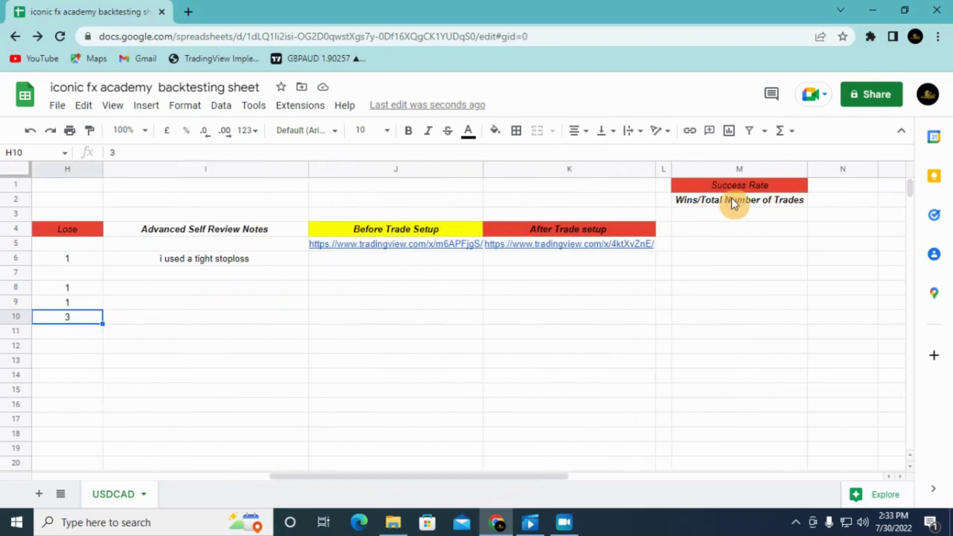
{"action": "left_click_drag", "start_coordinate": [495, 477], "coordinate": [210, 479]}
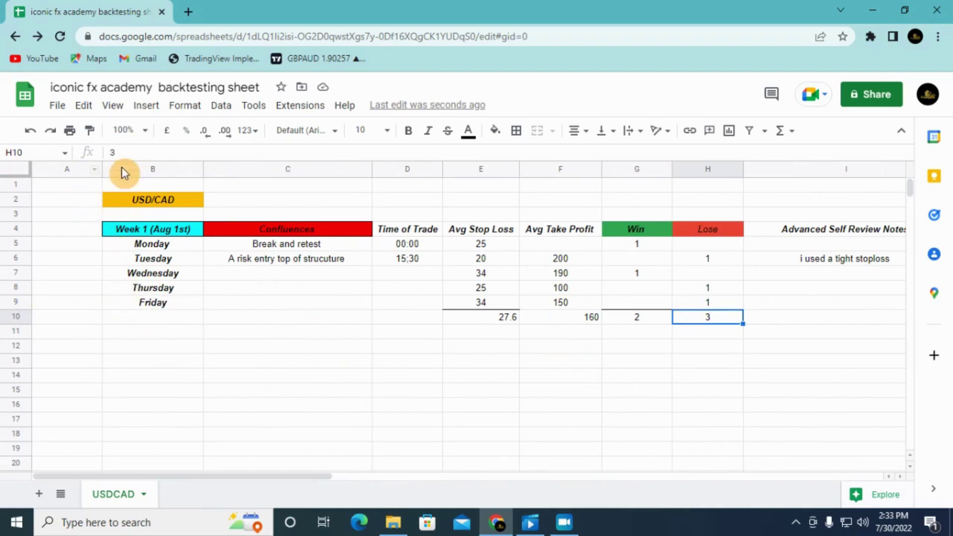
{"action": "left_click_drag", "start_coordinate": [102, 190], "coordinate": [522, 311]}
{"action": "right_click", "coordinate": [521, 300]}
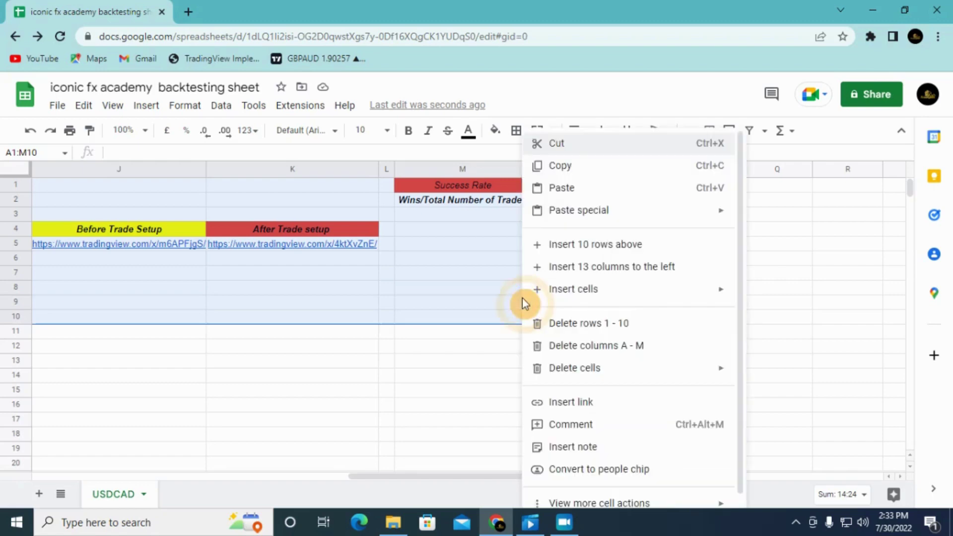
{"action": "left_click", "coordinate": [576, 173]}
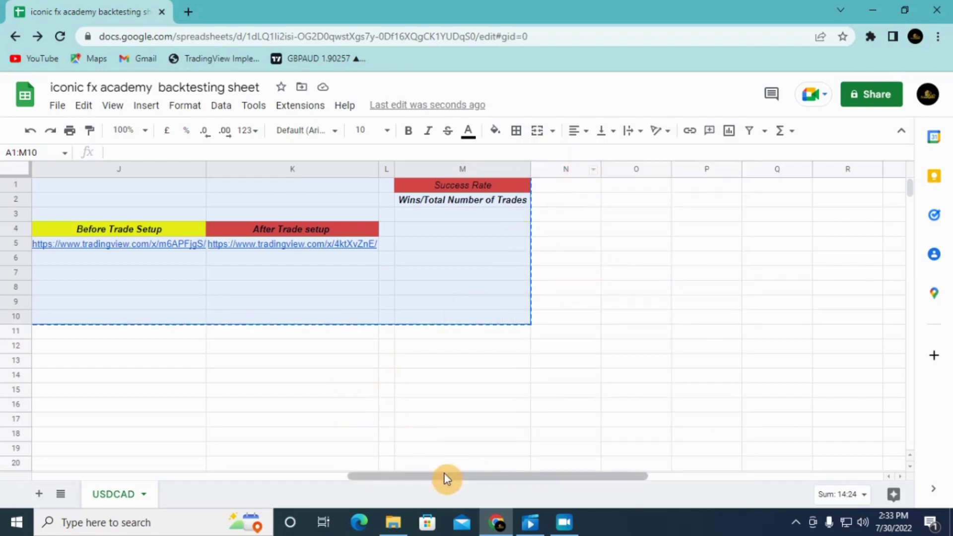
{"action": "left_click_drag", "start_coordinate": [446, 476], "coordinate": [42, 459]}
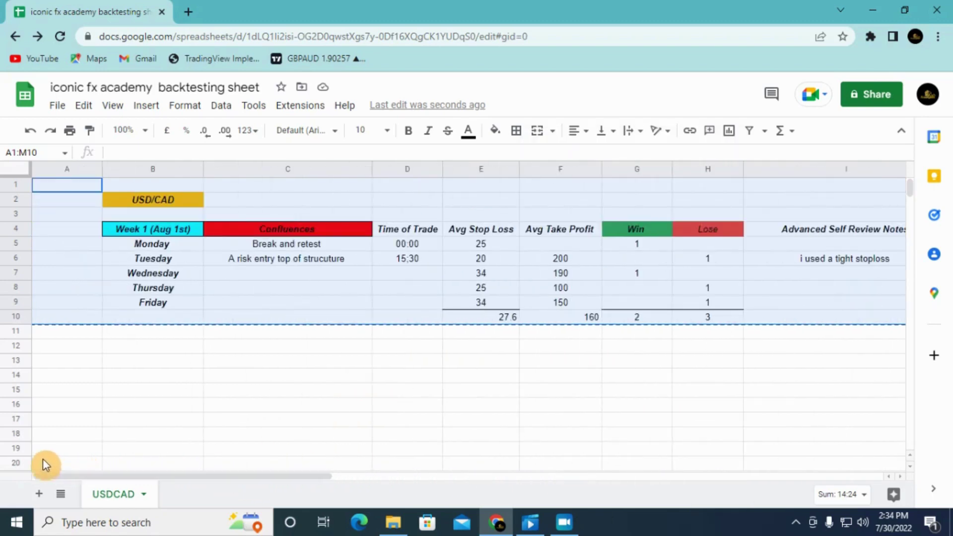
{"action": "left_click", "coordinate": [117, 365]}
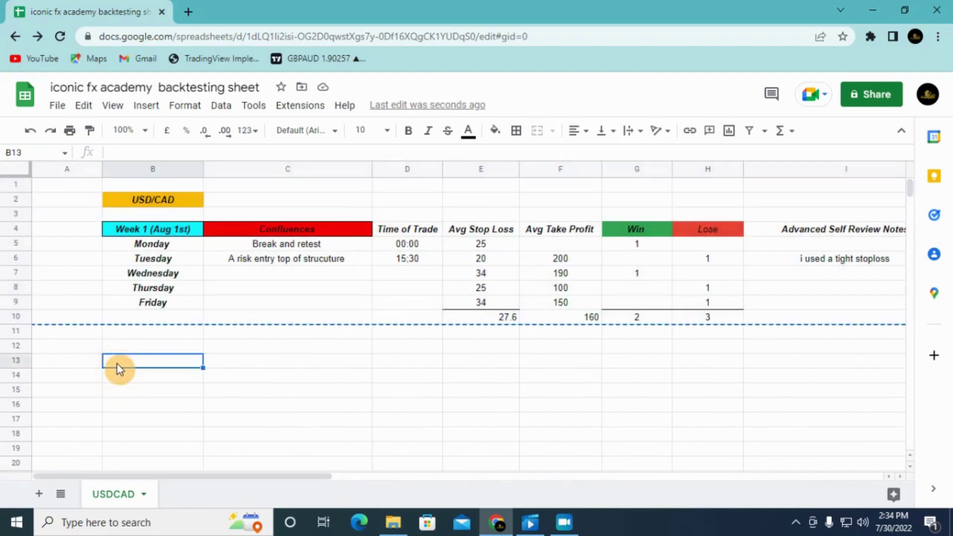
{"action": "right_click", "coordinate": [117, 364]}
{"action": "left_click", "coordinate": [183, 194]}
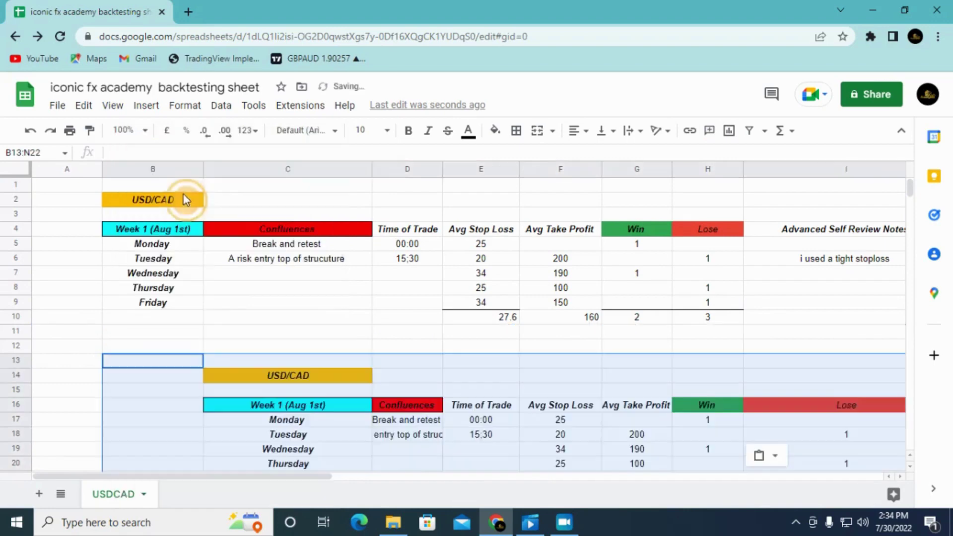
Step: Check the pasted table's column alignment against the original, and undo the paste at B13
{"action": "left_click", "coordinate": [160, 331]}
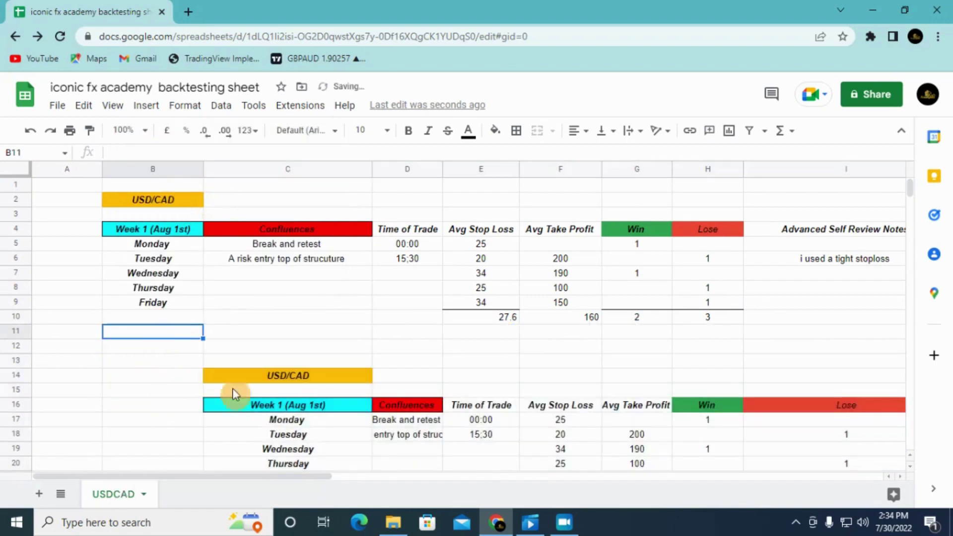
{"action": "left_click", "coordinate": [304, 361]}
{"action": "left_click", "coordinate": [448, 380]}
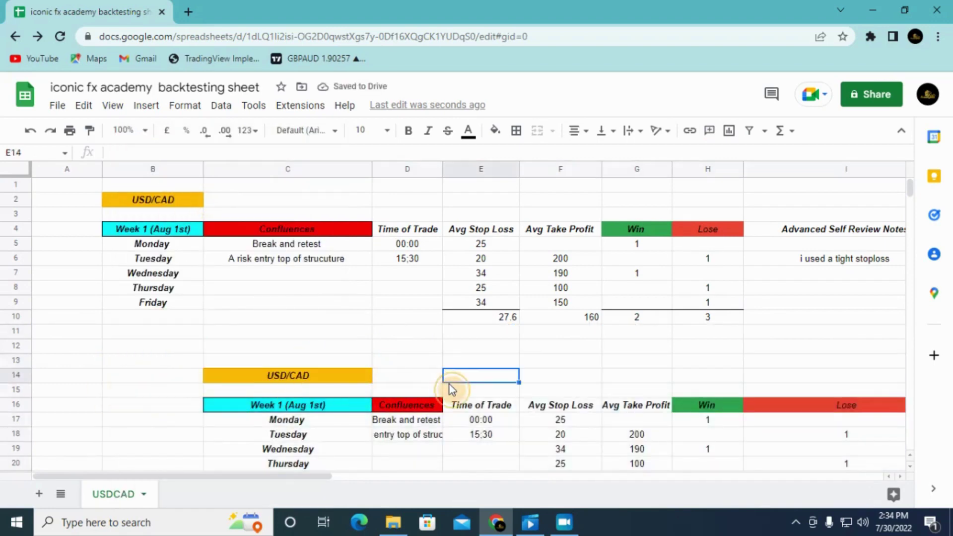
{"action": "left_click_drag", "start_coordinate": [304, 476], "coordinate": [358, 491]}
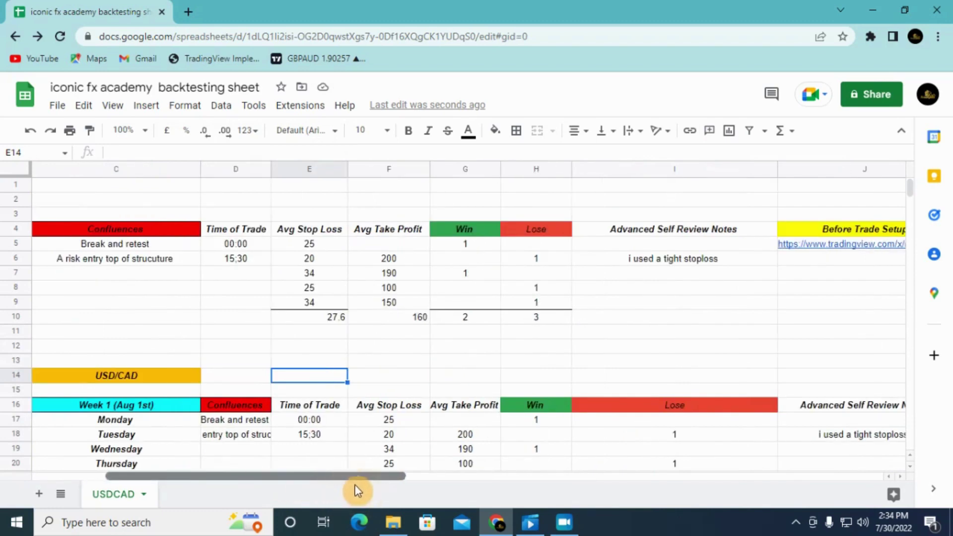
{"action": "mouse_move", "coordinate": [910, 198]}
{"action": "left_mouse_down"}
{"action": "mouse_move", "coordinate": [912, 206]}
{"action": "mouse_move", "coordinate": [913, 183]}
{"action": "left_mouse_up"}
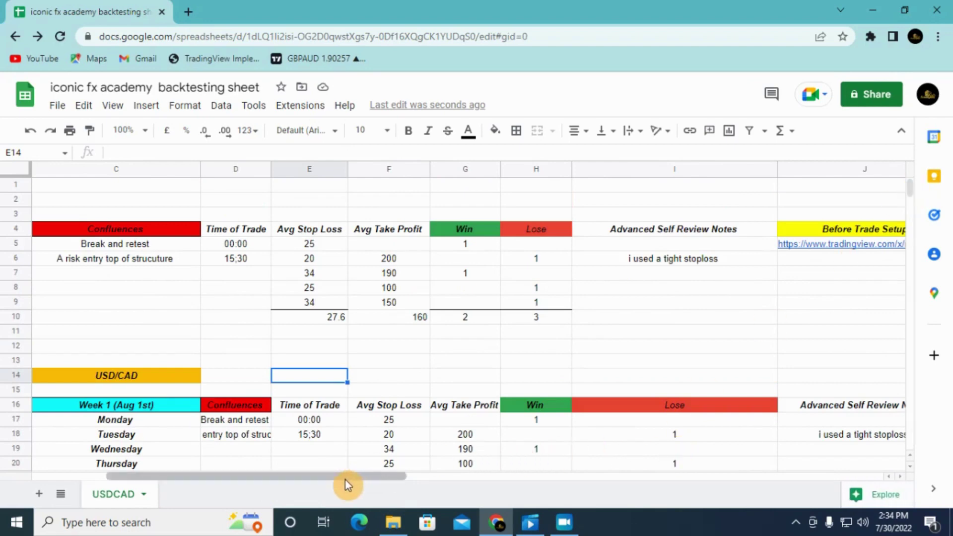
{"action": "left_click_drag", "start_coordinate": [346, 483], "coordinate": [290, 481]}
{"action": "left_click", "coordinate": [199, 365]}
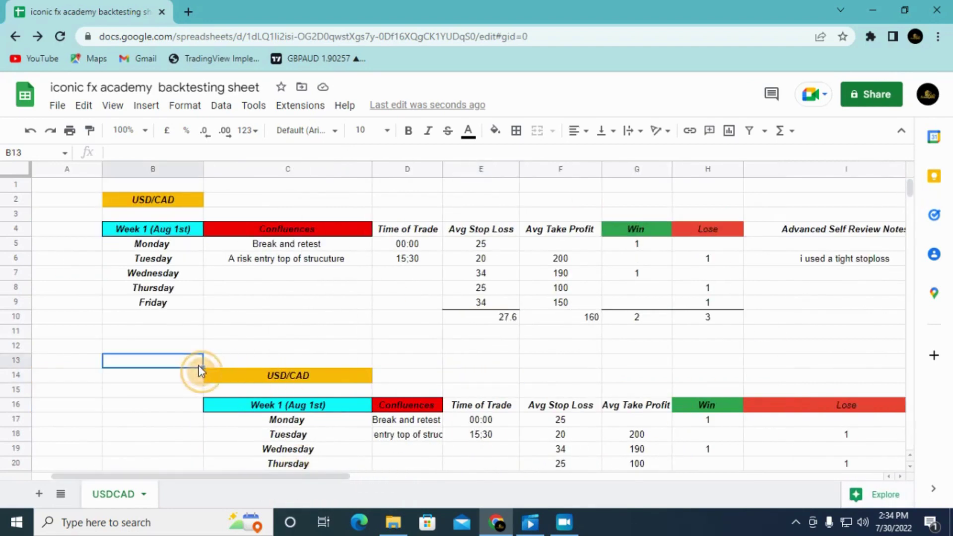
{"action": "left_click", "coordinate": [210, 362]}
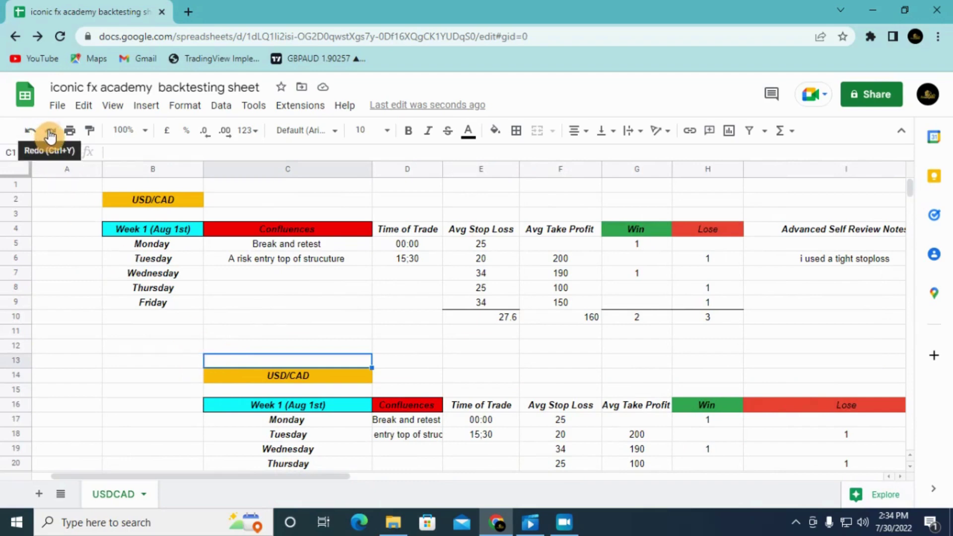
{"action": "left_click", "coordinate": [30, 131]}
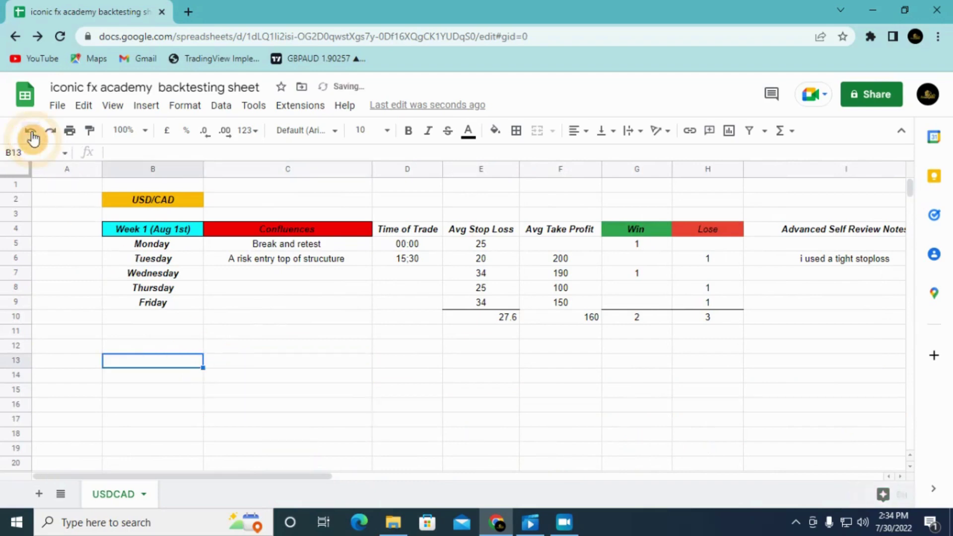
{"action": "double_click", "coordinate": [103, 361]}
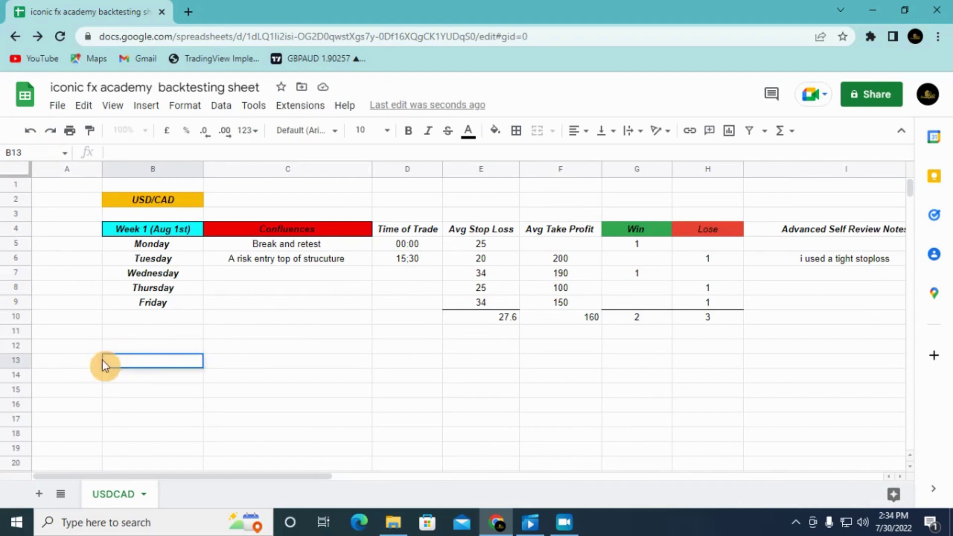
{"action": "right_click", "coordinate": [102, 361]}
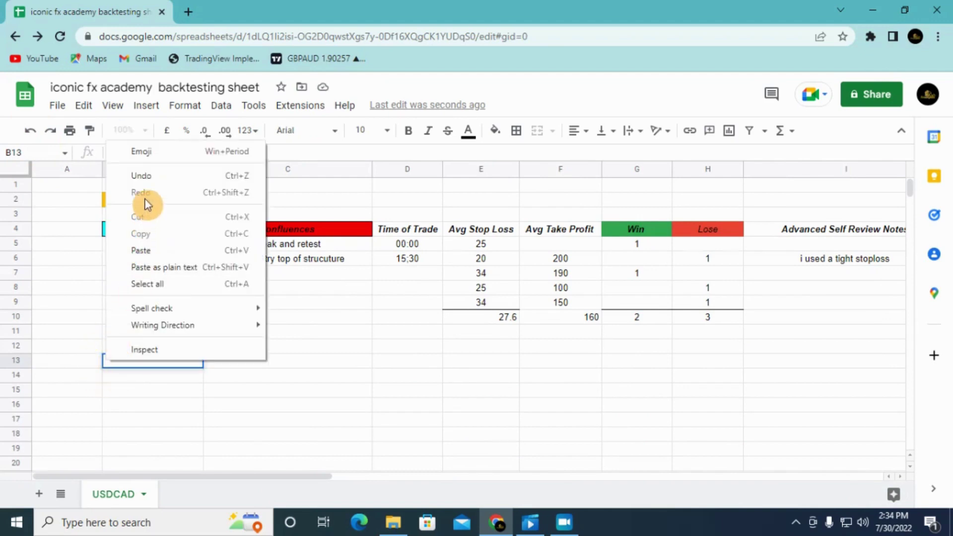
{"action": "left_click", "coordinate": [86, 229]}
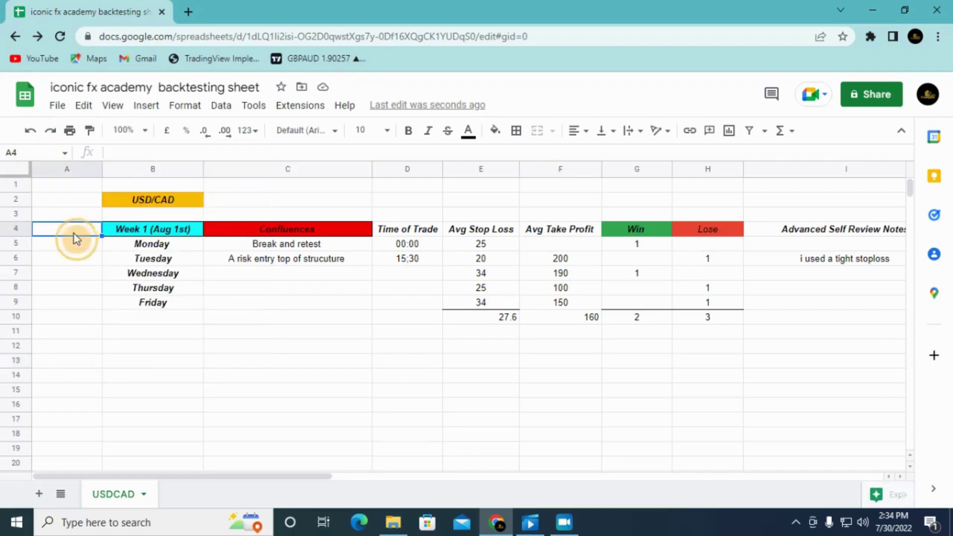
{"action": "left_click_drag", "start_coordinate": [101, 195], "coordinate": [124, 240]}
{"action": "left_click", "coordinate": [106, 187]}
{"action": "left_click", "coordinate": [105, 182]}
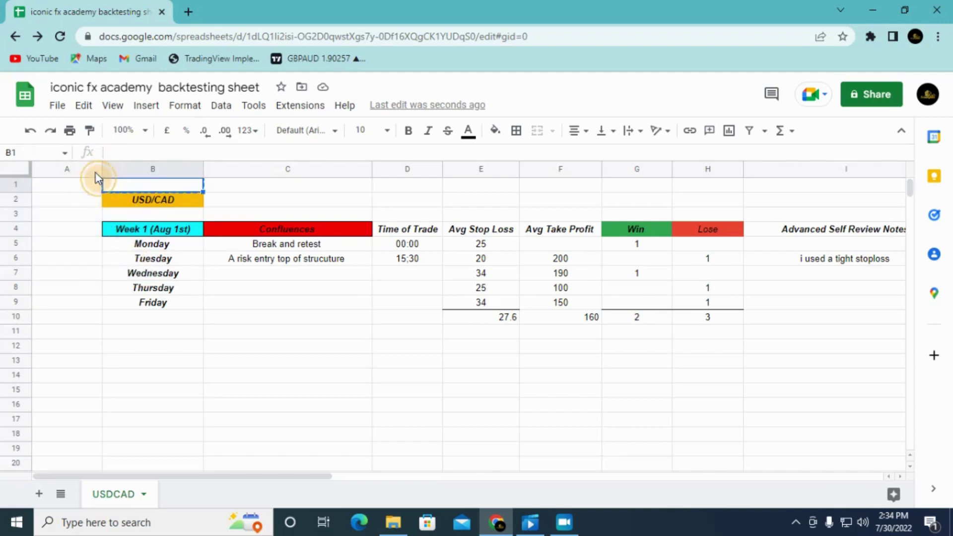
{"action": "left_click_drag", "start_coordinate": [96, 177], "coordinate": [444, 331]}
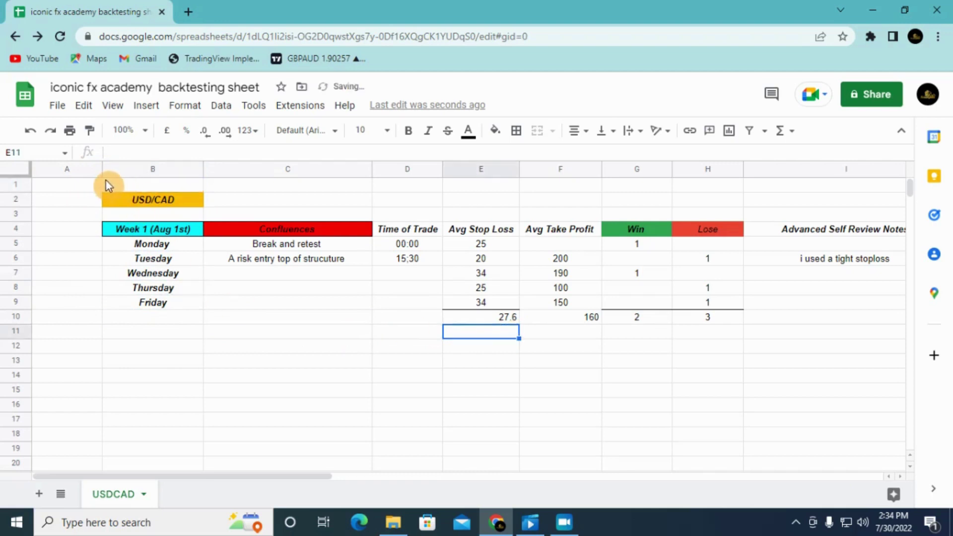
Step: Duplicate the Week 1 table by copying B1:M10 and pasting it at B13
{"action": "left_click_drag", "start_coordinate": [106, 180], "coordinate": [784, 325]}
{"action": "right_click", "coordinate": [764, 291]}
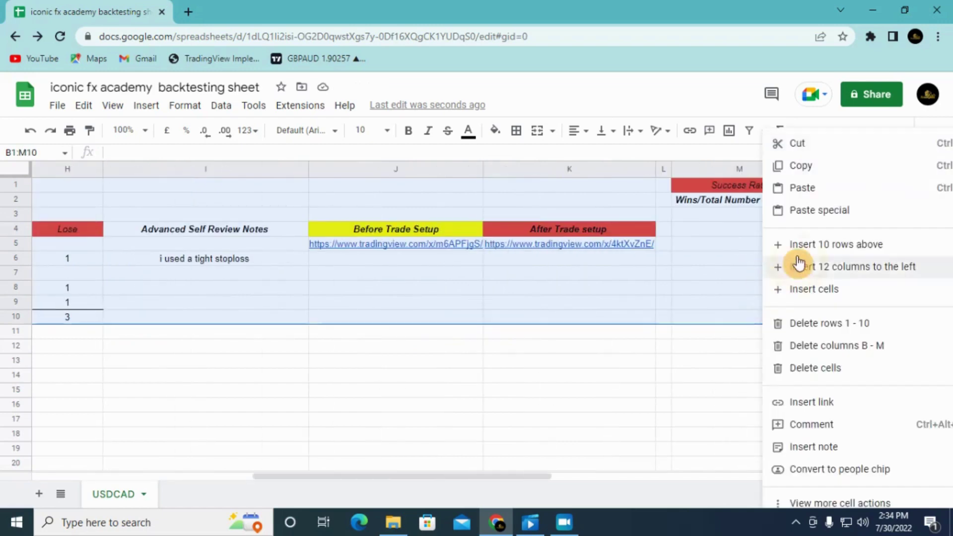
{"action": "left_click", "coordinate": [782, 164]}
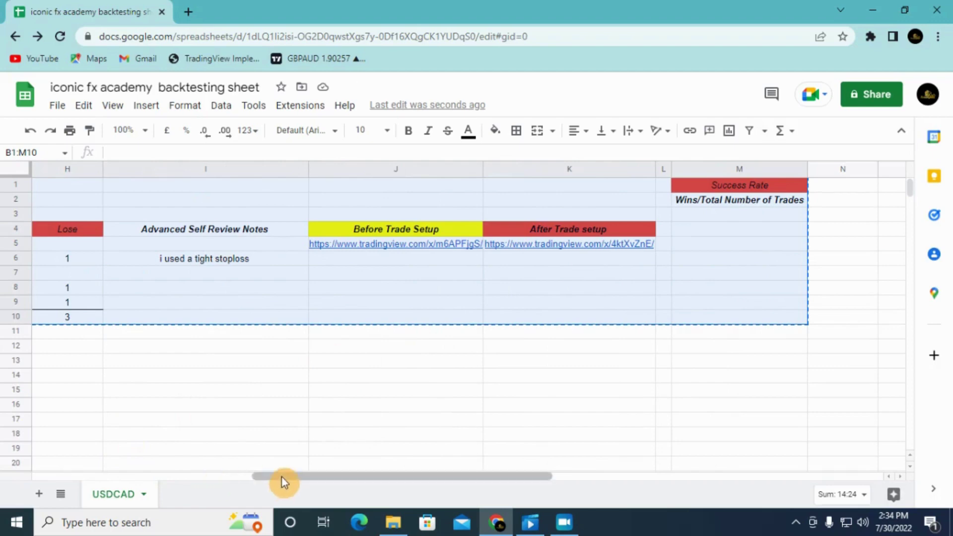
{"action": "left_click_drag", "start_coordinate": [283, 477], "coordinate": [85, 475]}
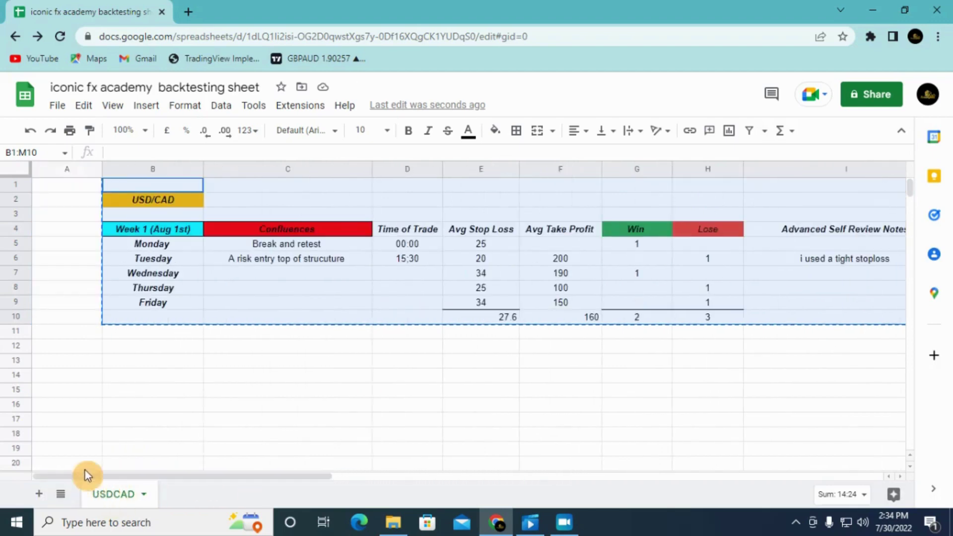
{"action": "left_click", "coordinate": [111, 362]}
{"action": "right_click", "coordinate": [111, 362]}
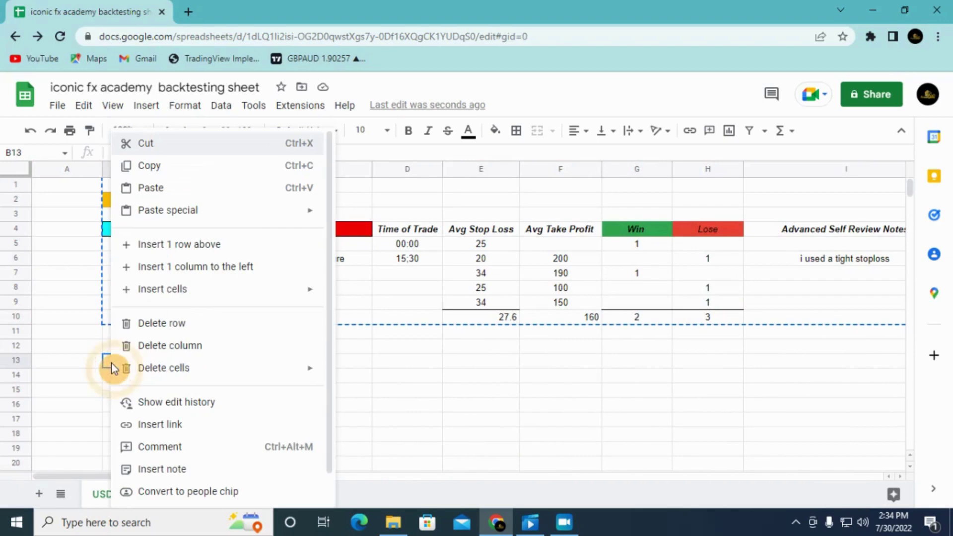
{"action": "left_click", "coordinate": [166, 193]}
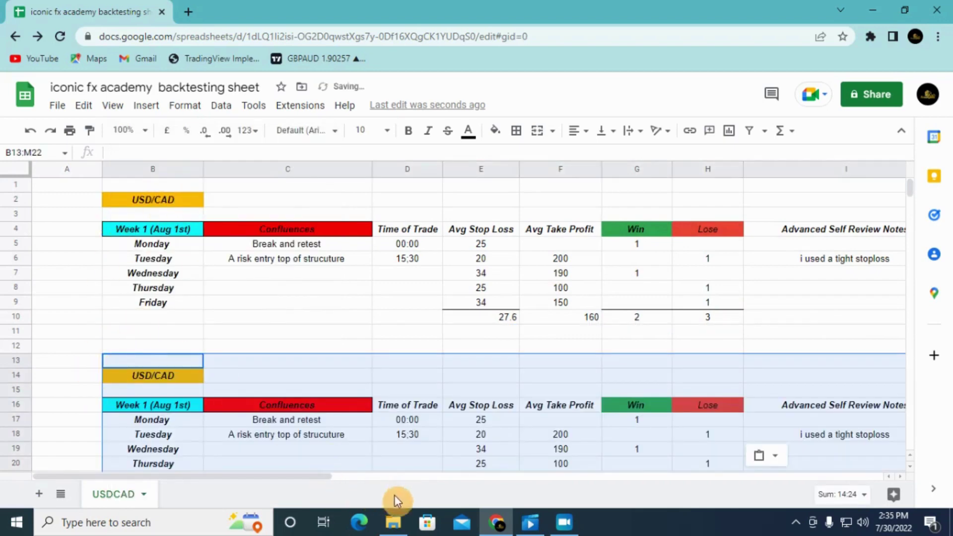
Step: Record Tuesday as a win in the copied table by entering 1 in G18 and clearing the loss in H18
{"action": "scroll", "coordinate": [742, 453], "scroll_direction": "down", "scroll_amount": 3}
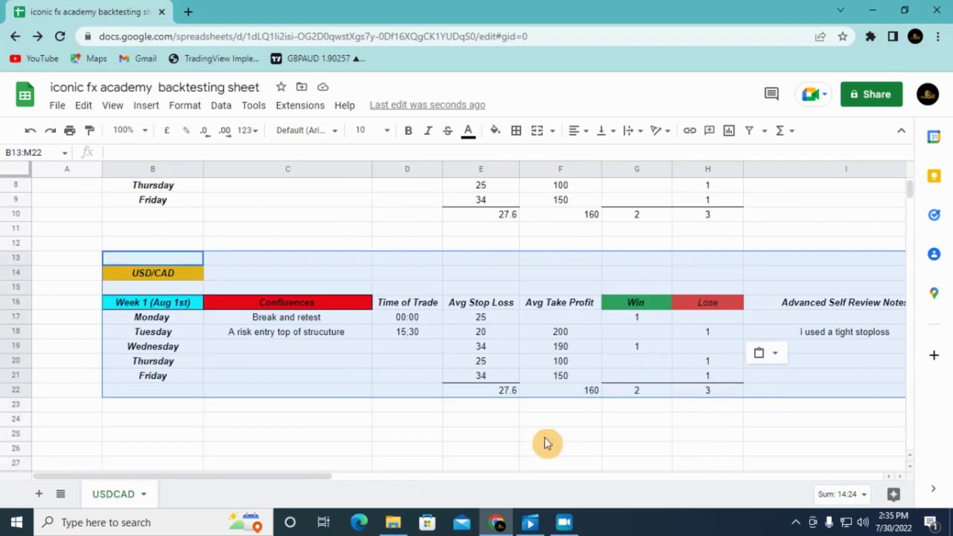
{"action": "left_click_drag", "start_coordinate": [216, 480], "coordinate": [284, 493]}
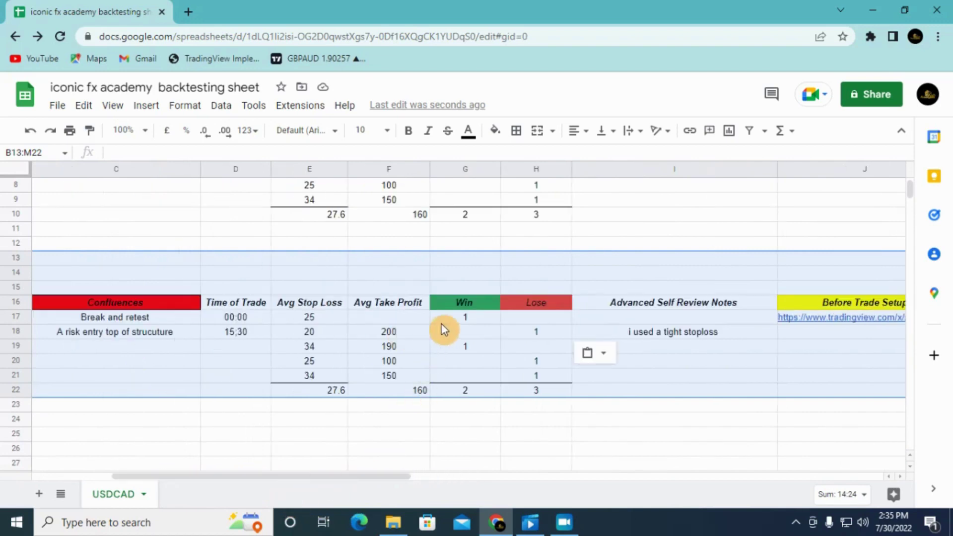
{"action": "double_click", "coordinate": [476, 317]}
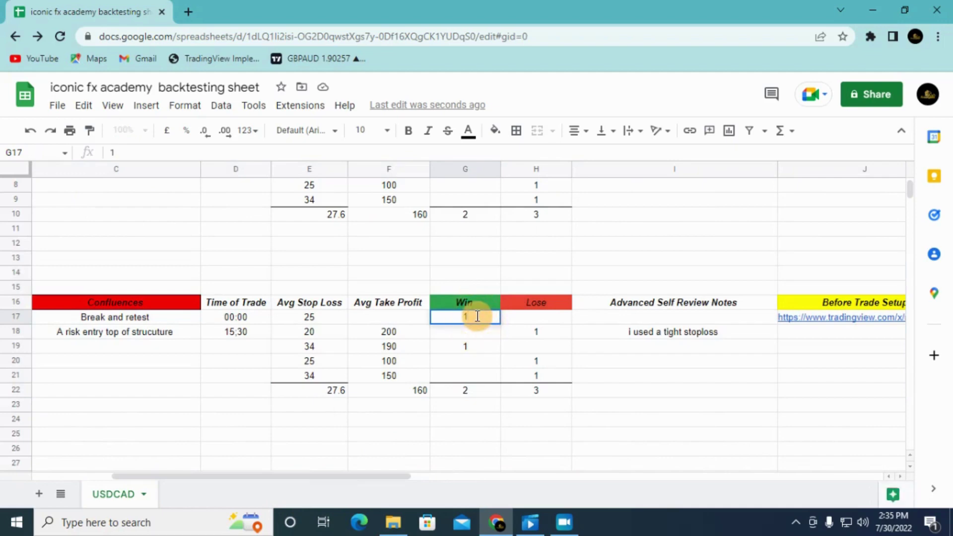
{"action": "key", "text": "BackSpace"}
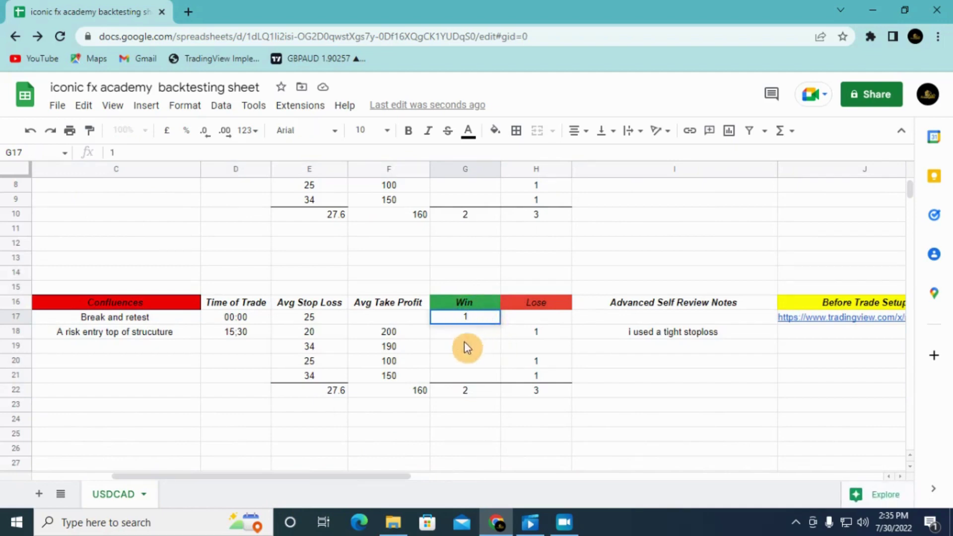
{"action": "left_click", "coordinate": [464, 332]}
{"action": "type", "text": "1"}
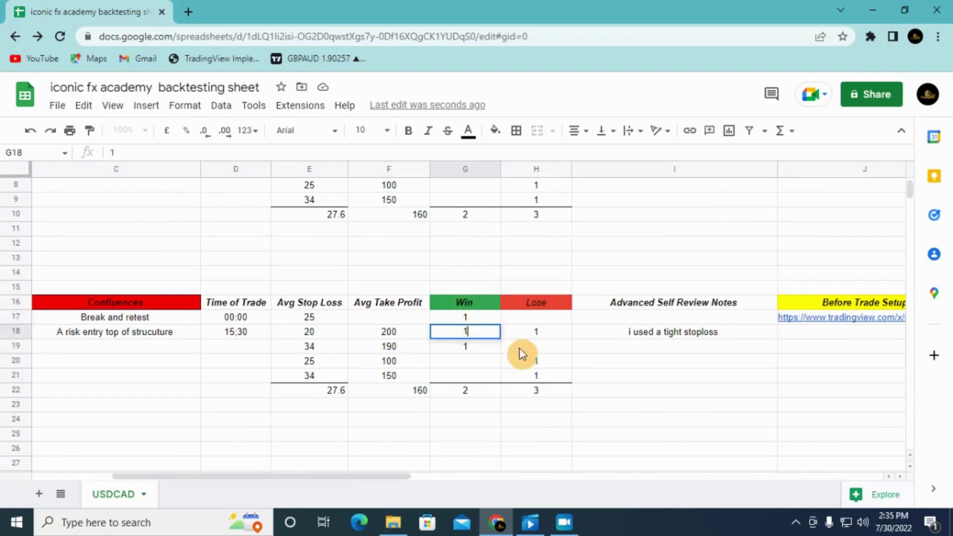
{"action": "left_click", "coordinate": [540, 333]}
{"action": "key", "text": "Delete"}
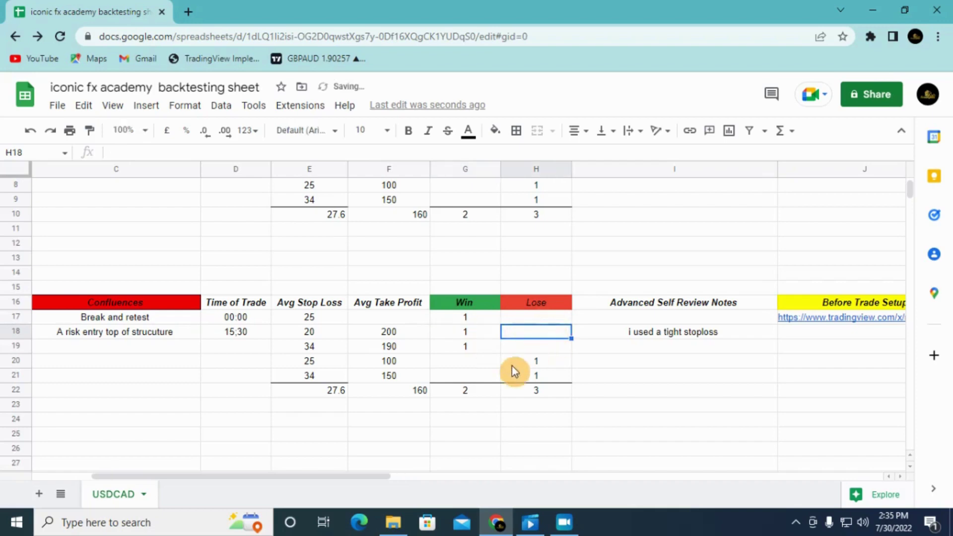
Step: Set the copied table's totals to 3 wins in G22 and 2 losses in H22
{"action": "left_click", "coordinate": [472, 390]}
{"action": "key", "text": "BackSpace"}
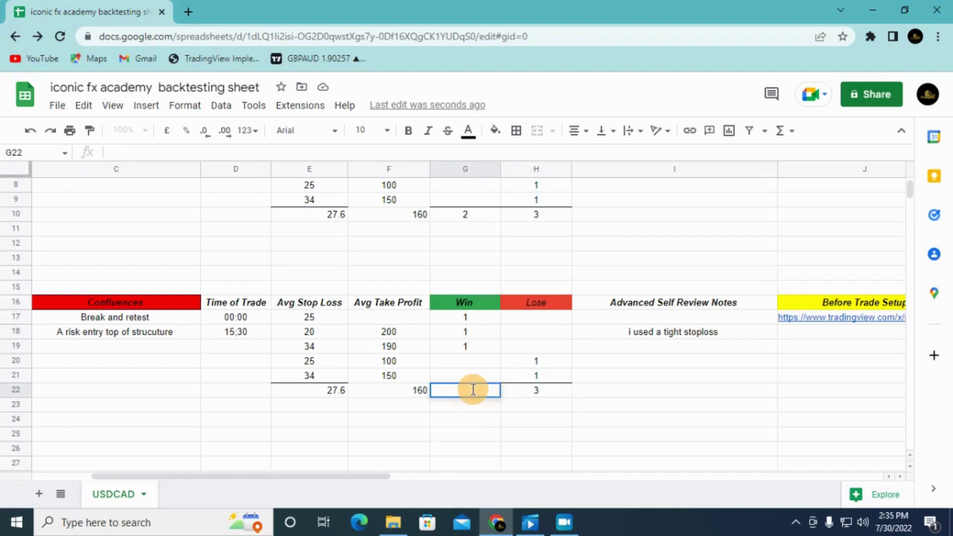
{"action": "type", "text": "3"}
{"action": "left_click", "coordinate": [549, 392]}
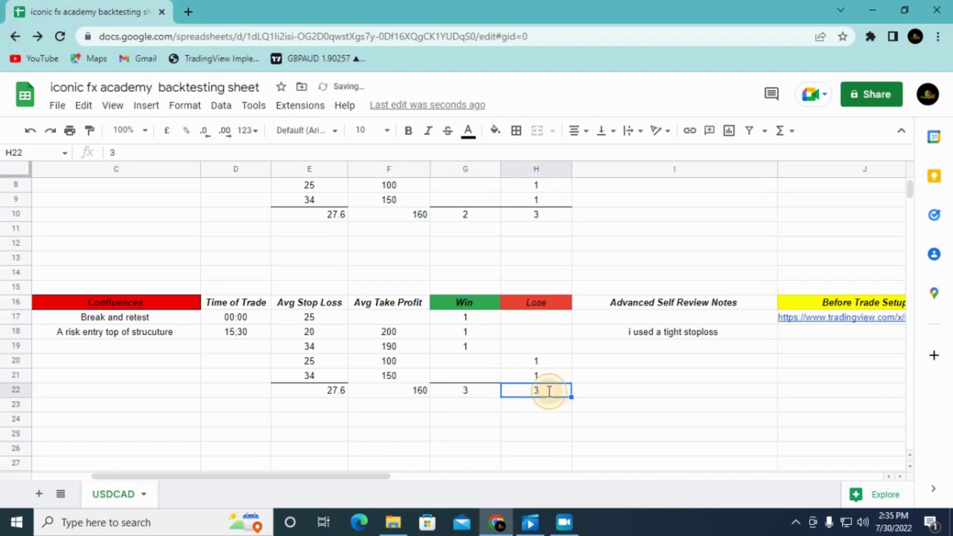
{"action": "double_click", "coordinate": [549, 391]}
{"action": "key", "text": "BackSpace"}
{"action": "type", "text": "2"}
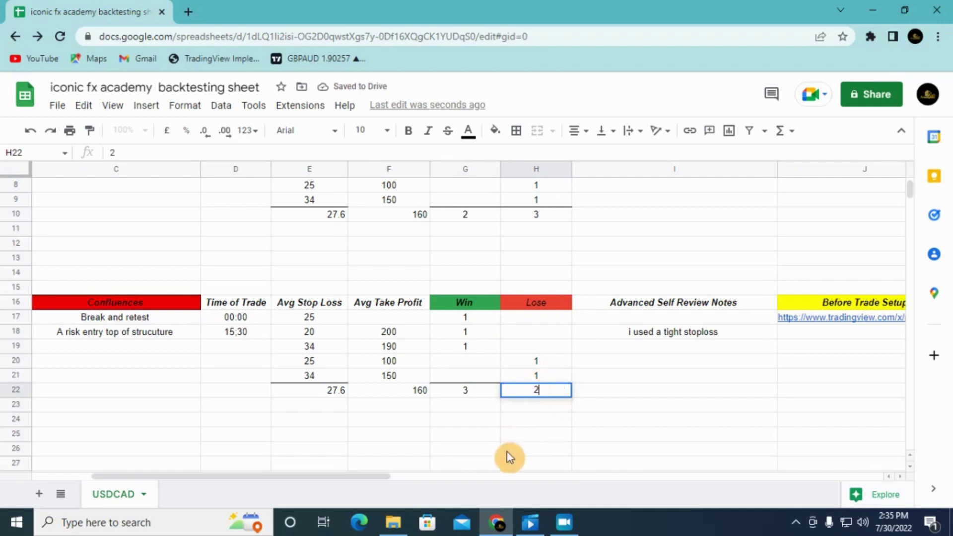
{"action": "left_click_drag", "start_coordinate": [356, 476], "coordinate": [286, 477]}
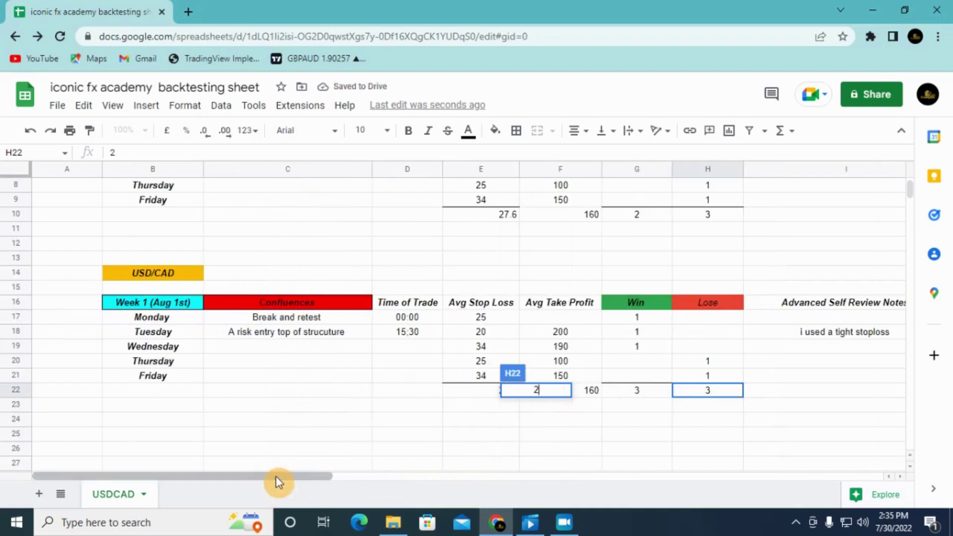
{"action": "left_click", "coordinate": [650, 389]}
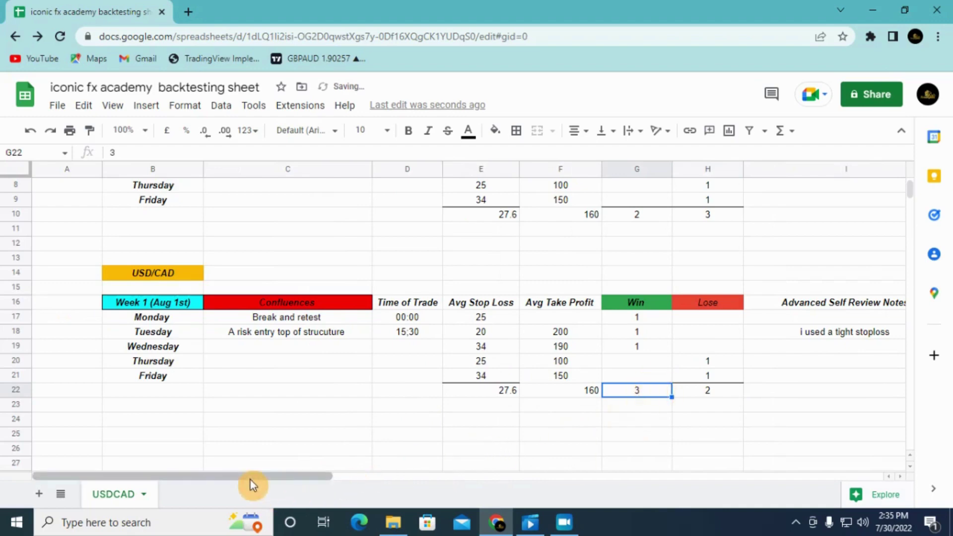
Step: Try to enter the success rate in M15 under Wins/Total Number of Trades as =510
{"action": "mouse_move", "coordinate": [251, 477]}
{"action": "left_mouse_down"}
{"action": "mouse_move", "coordinate": [287, 477]}
{"action": "mouse_move", "coordinate": [251, 477]}
{"action": "left_mouse_up"}
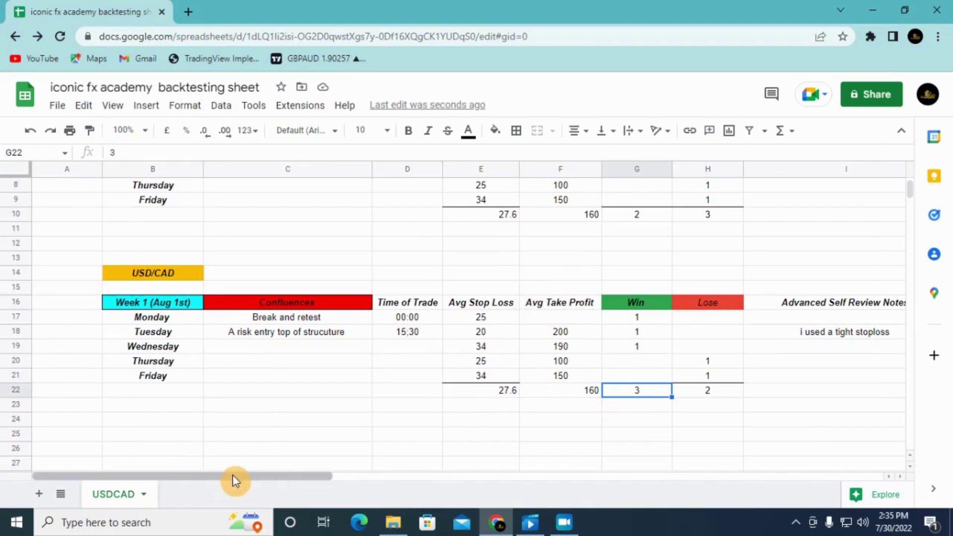
{"action": "left_click_drag", "start_coordinate": [233, 476], "coordinate": [571, 487]}
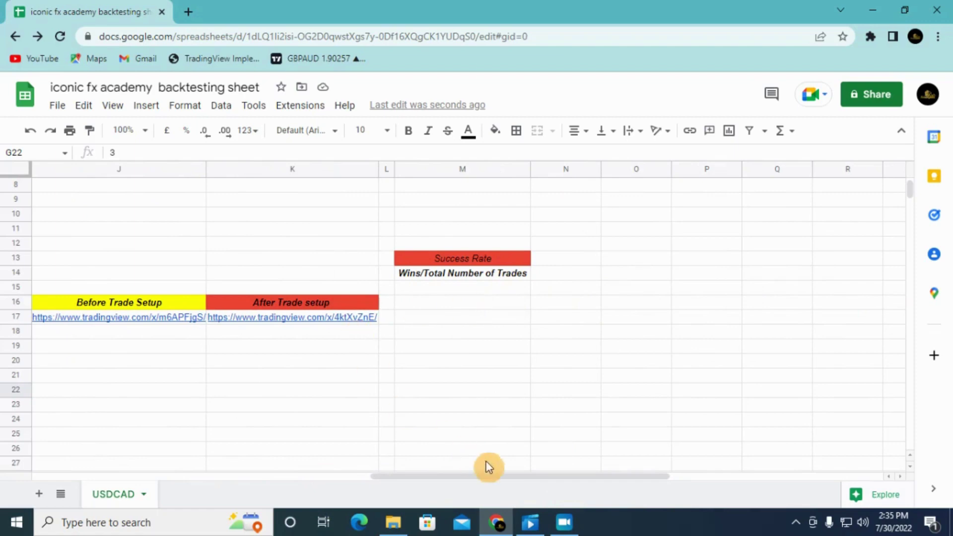
{"action": "left_click_drag", "start_coordinate": [539, 475], "coordinate": [250, 455]}
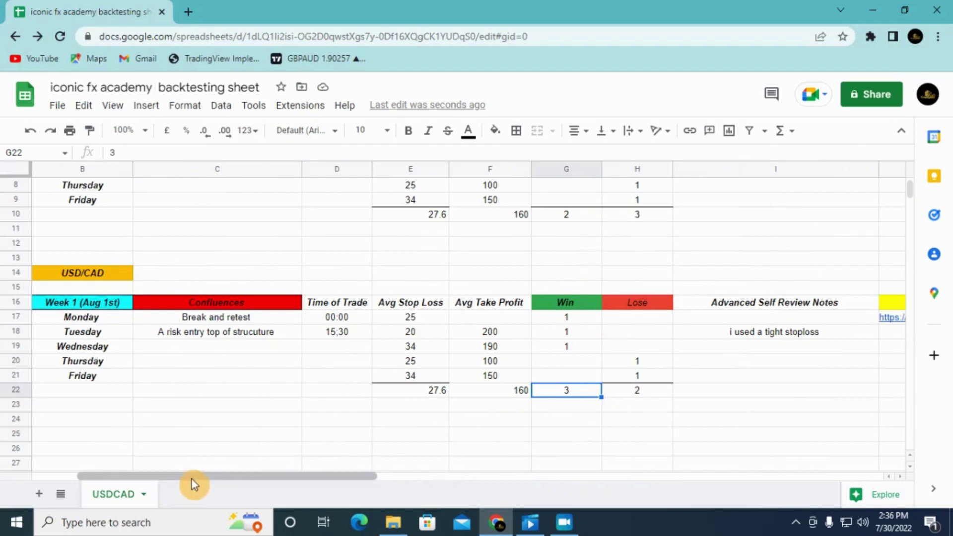
{"action": "left_click_drag", "start_coordinate": [192, 479], "coordinate": [304, 480]}
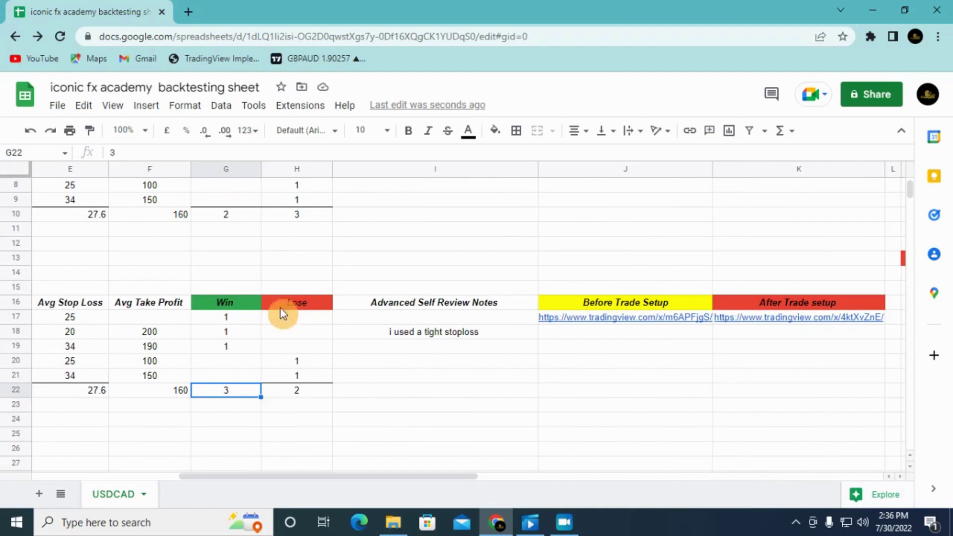
{"action": "left_click_drag", "start_coordinate": [378, 477], "coordinate": [633, 481]}
{"action": "double_click", "coordinate": [233, 286]}
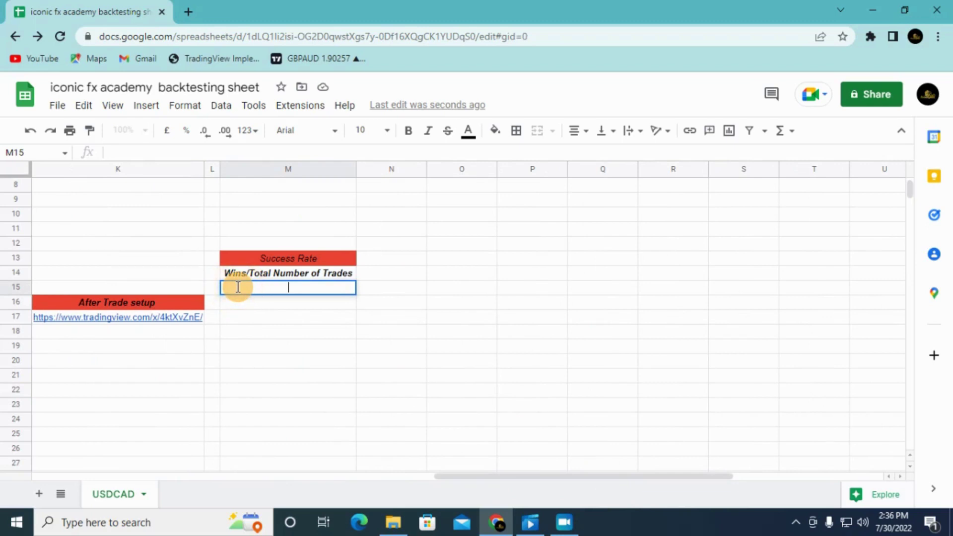
{"action": "type", "text": "+"}
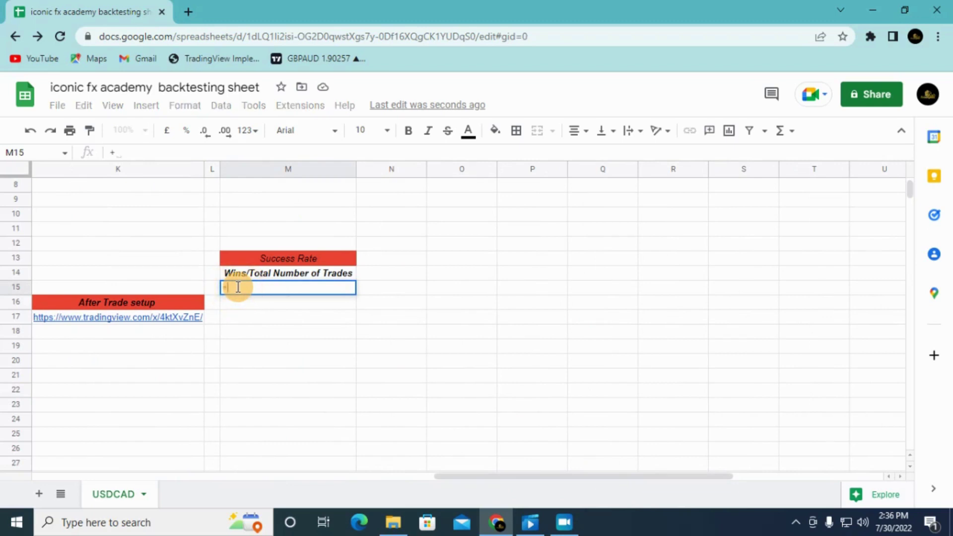
{"action": "key", "text": "BackSpace"}
{"action": "type", "text": "="}
{"action": "type", "text": "5"}
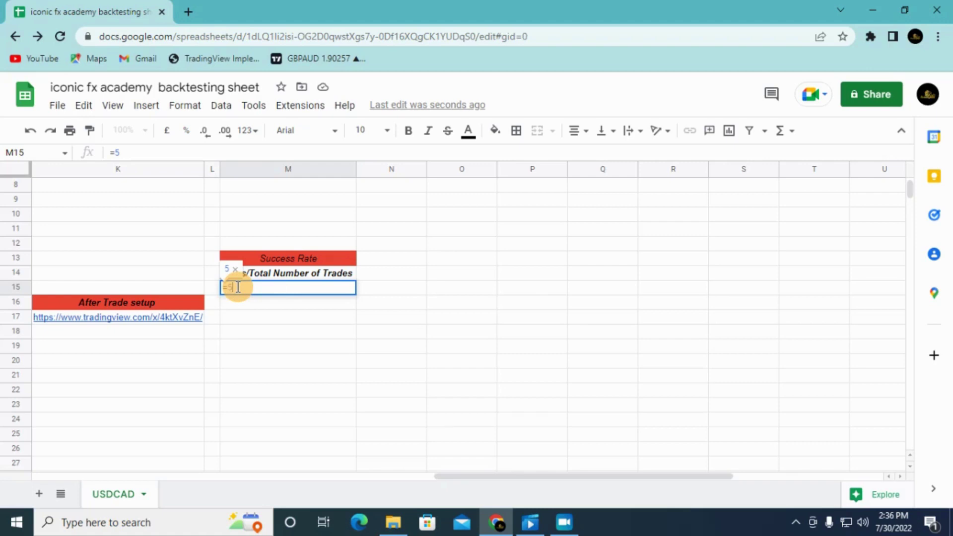
{"action": "type", "text": "10"}
{"action": "key", "text": "Return"}
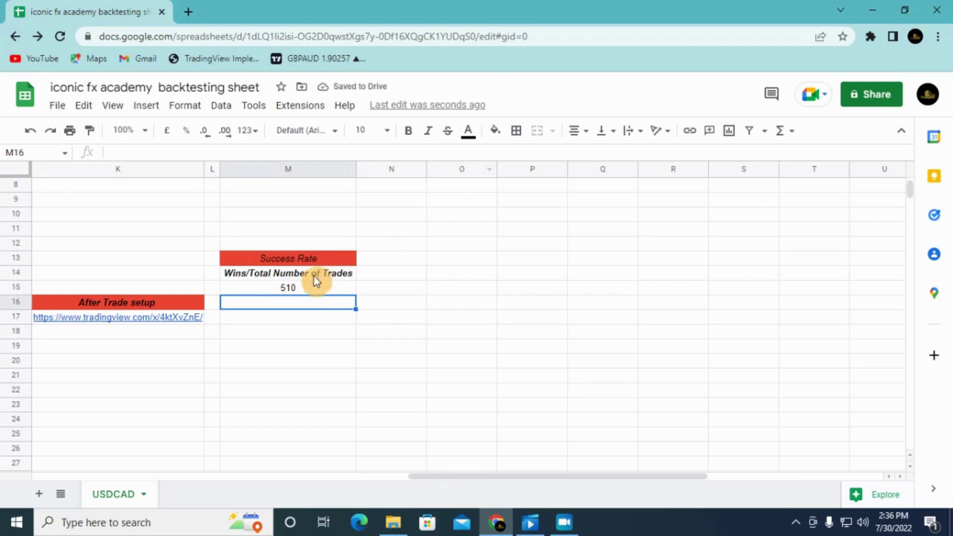
Step: Replace the success rate formula in M15 with =(5)/10, dividing the wins by the total trades
{"action": "left_click", "coordinate": [306, 290]}
{"action": "double_click", "coordinate": [305, 291]}
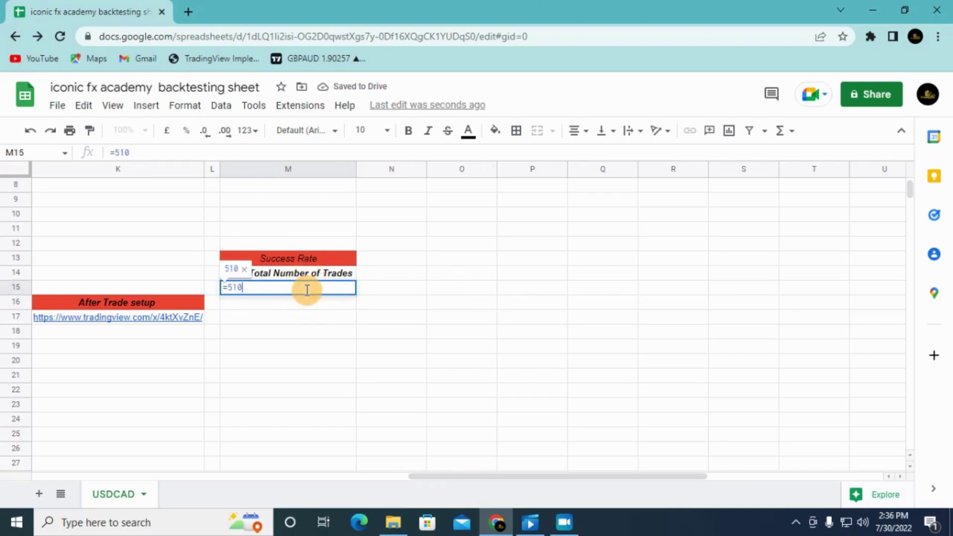
{"action": "key", "text": "BackSpace"}
{"action": "key", "text": "BackSpace"}
{"action": "key", "text": "BackSpace"}
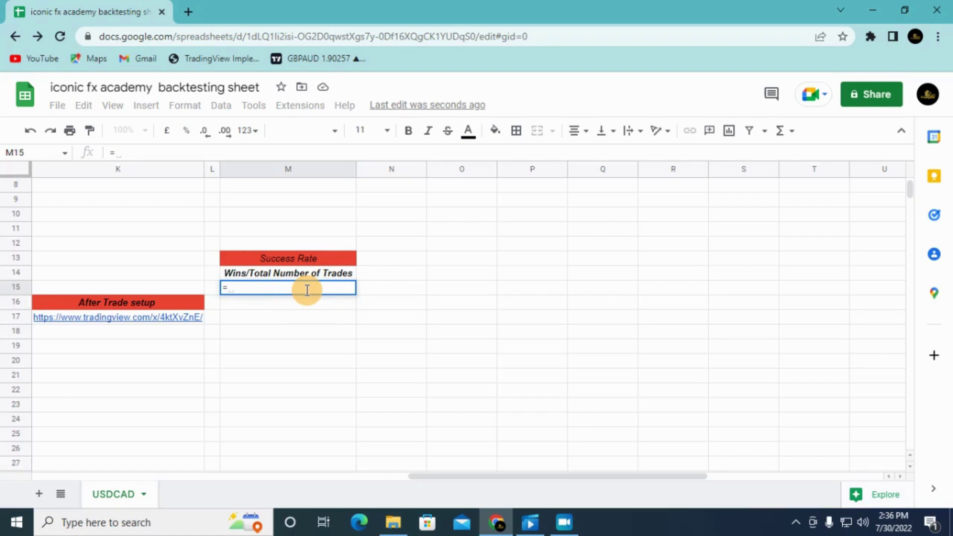
{"action": "type", "text": "(5"}
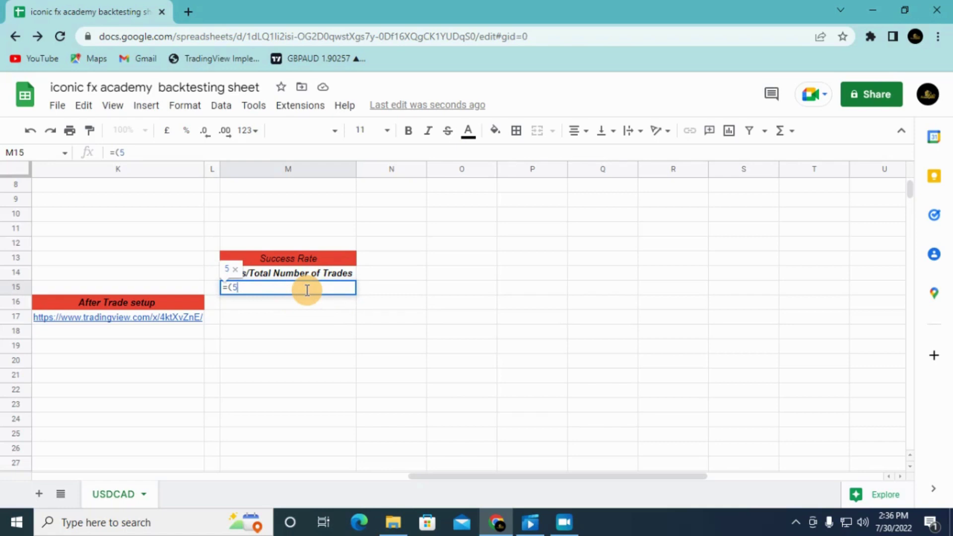
{"action": "type", "text": ")"}
{"action": "type", "text": "/"}
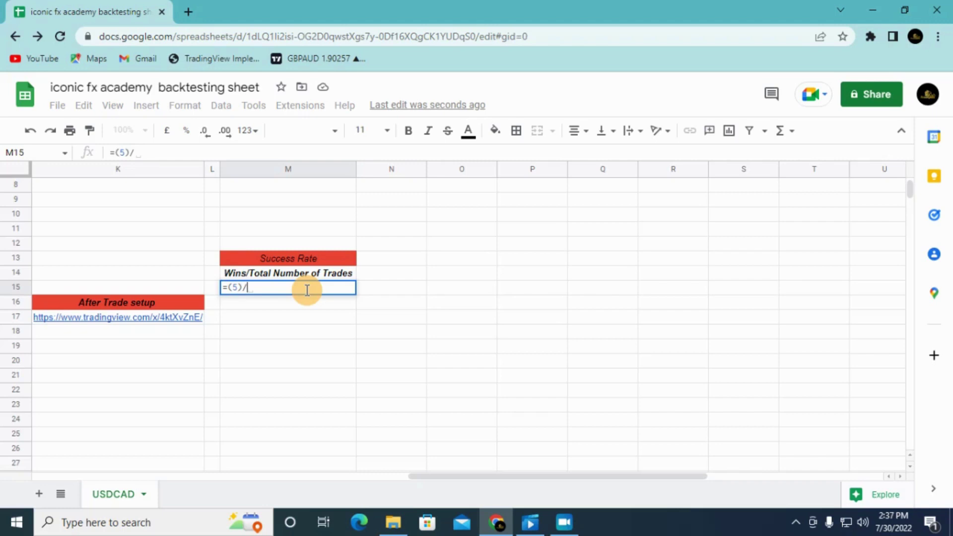
{"action": "type", "text": "10"}
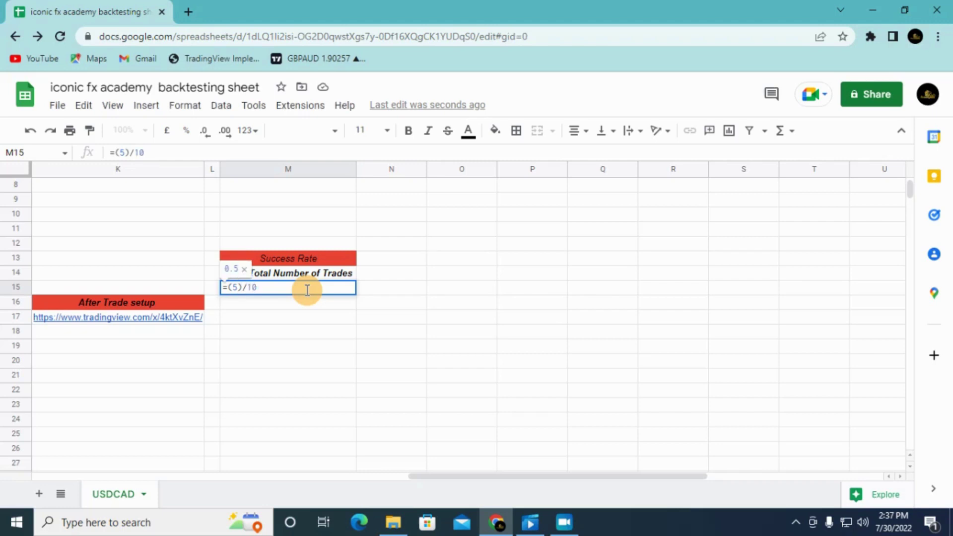
{"action": "key", "text": "Return"}
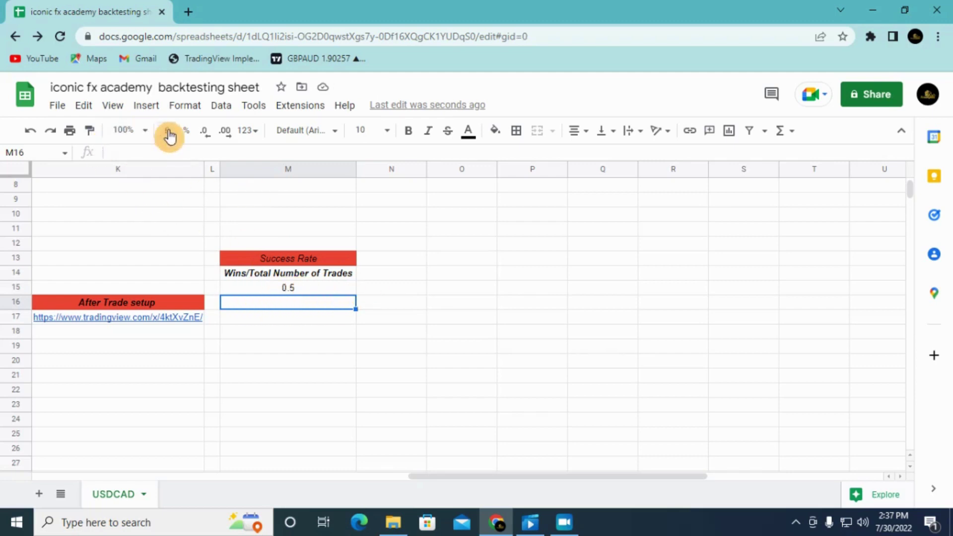
Step: Format the success rate in M15 as a percentage
{"action": "left_click", "coordinate": [188, 133]}
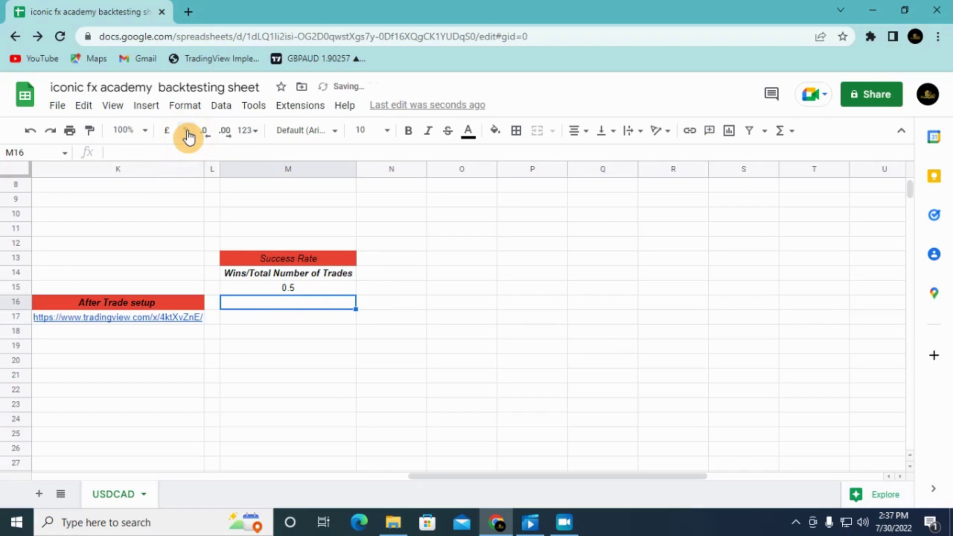
{"action": "left_click", "coordinate": [285, 279]}
{"action": "left_click", "coordinate": [285, 288]}
{"action": "type", "text": "=(5)/10"}
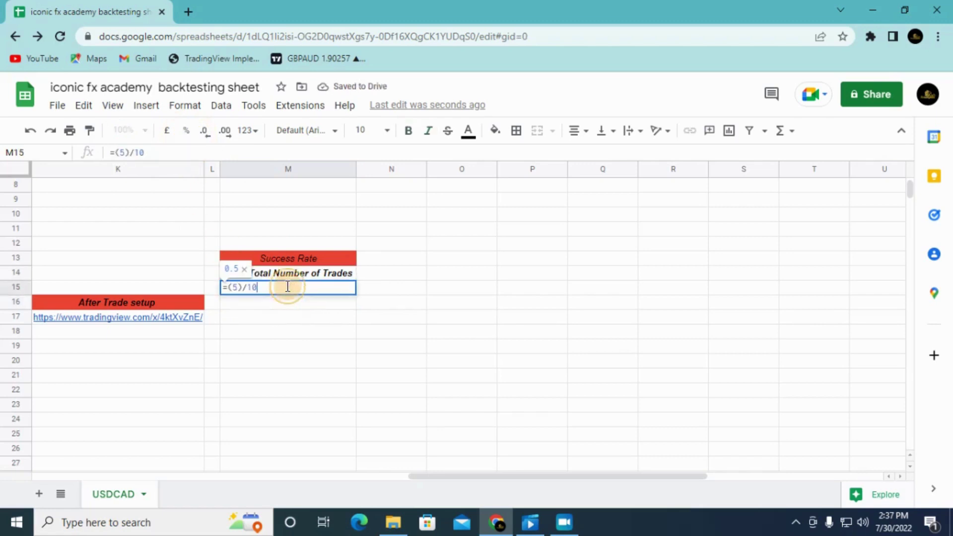
{"action": "left_click", "coordinate": [173, 133]}
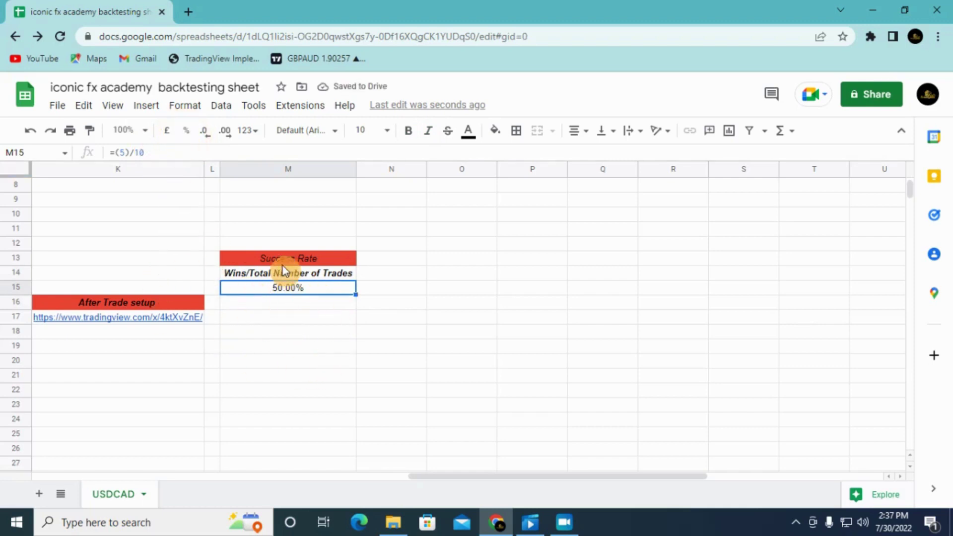
{"action": "left_click_drag", "start_coordinate": [471, 477], "coordinate": [149, 468]}
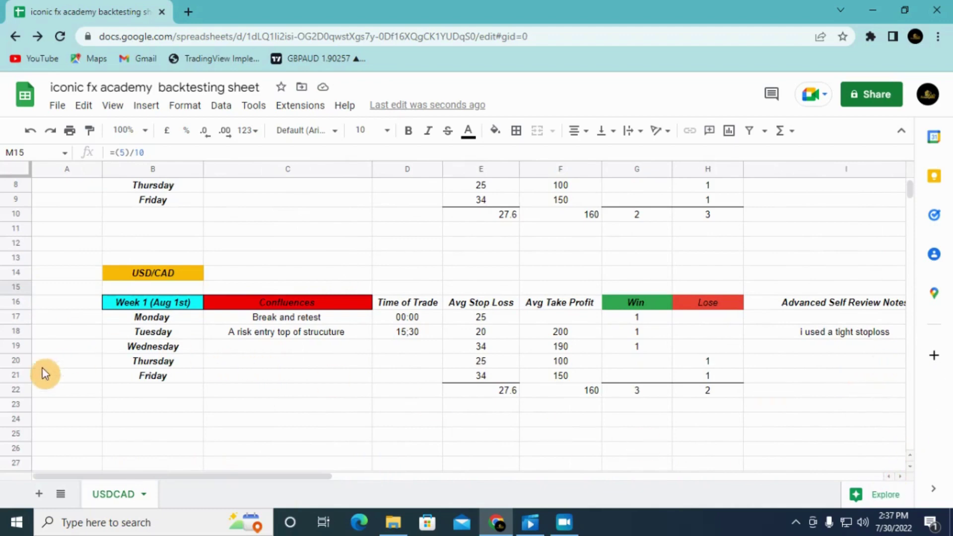
{"action": "left_click_drag", "start_coordinate": [114, 481], "coordinate": [249, 497]}
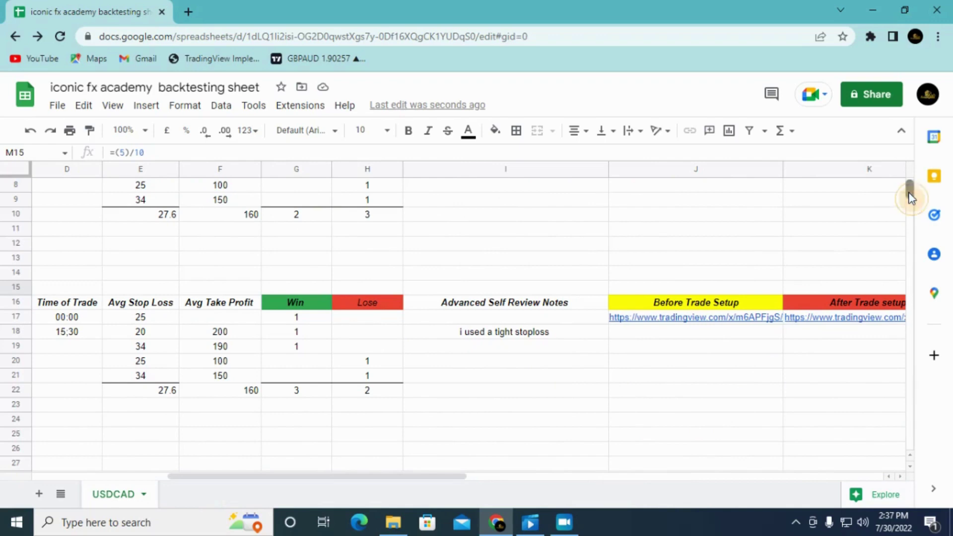
{"action": "left_click_drag", "start_coordinate": [910, 198], "coordinate": [910, 181]}
{"action": "left_click_drag", "start_coordinate": [361, 477], "coordinate": [49, 478]}
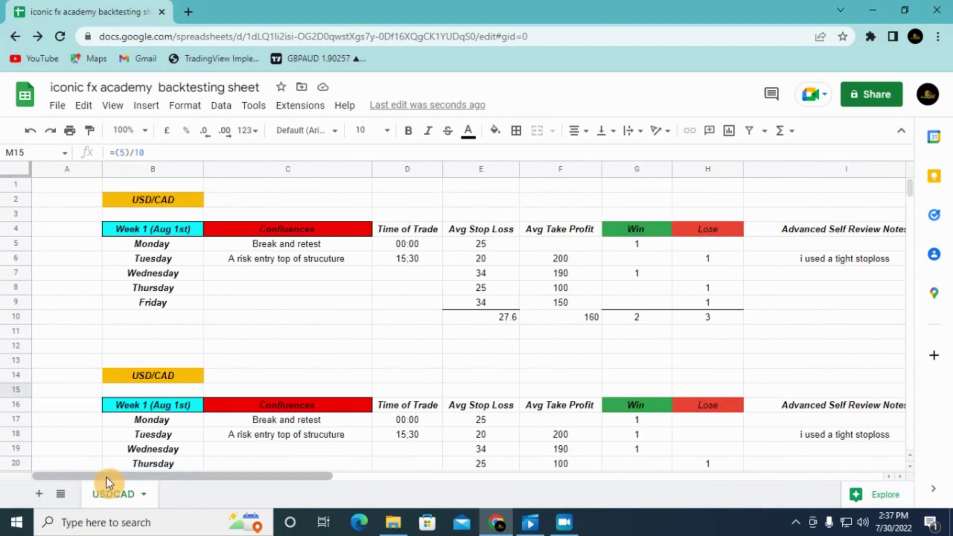
{"action": "left_click_drag", "start_coordinate": [106, 478], "coordinate": [58, 479]}
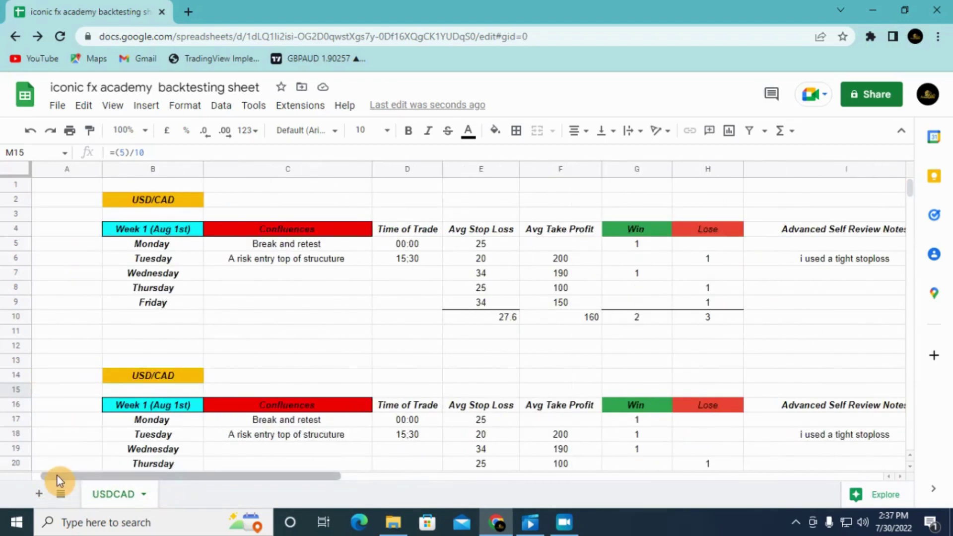
{"action": "left_click", "coordinate": [564, 522]}
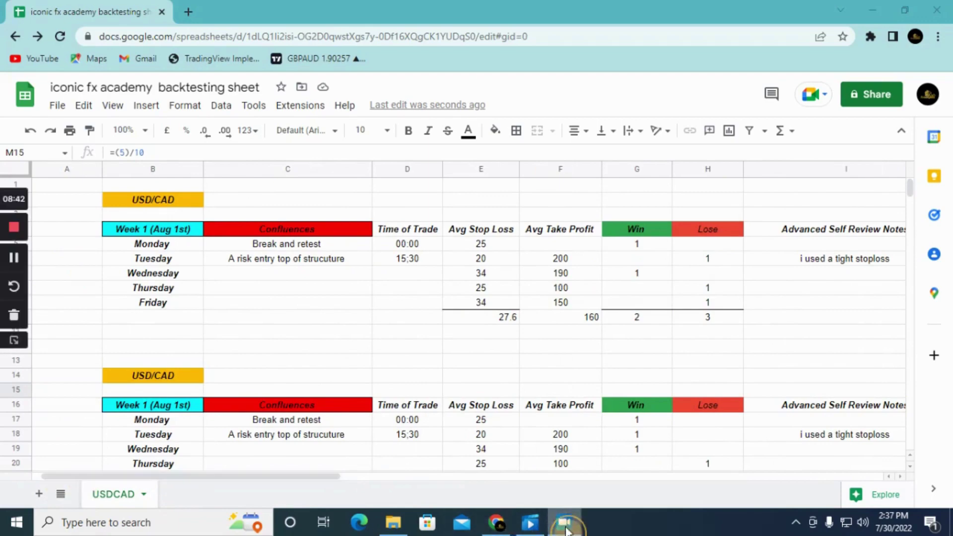